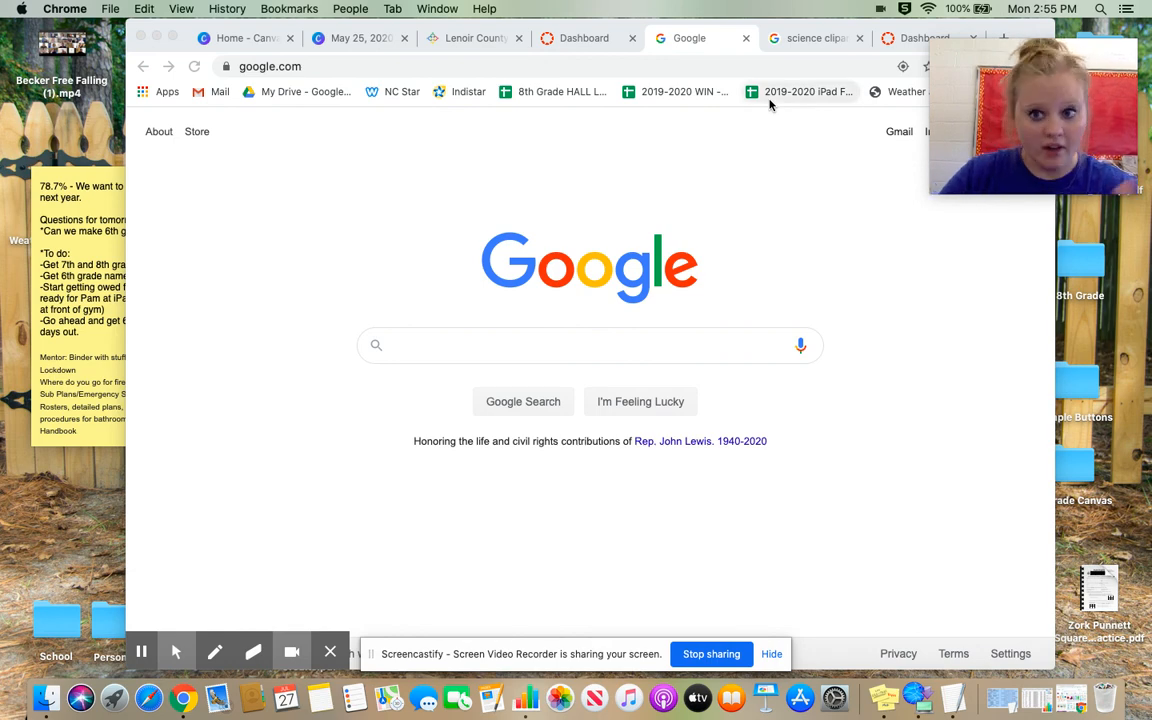
# Step: Load the Lenoir County Public Schools website at lcpsnc.org
pyautogui.click(632, 155)
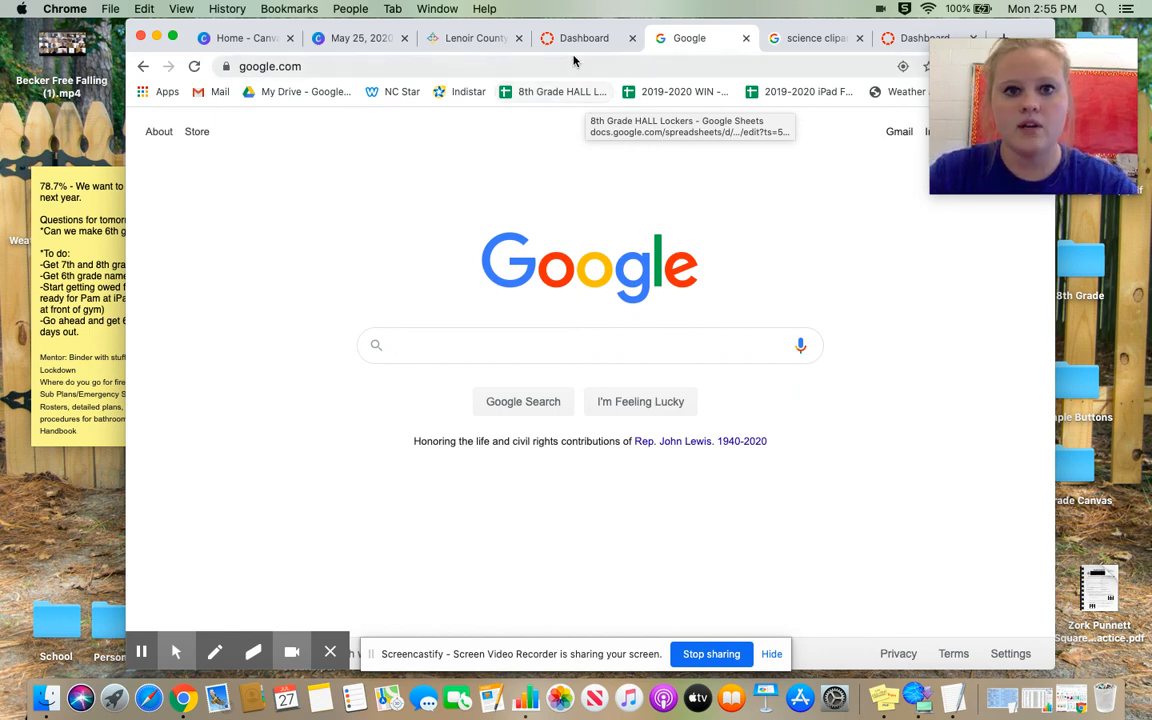
pyautogui.moveTo(784, 30); pyautogui.dragTo(659, 28)
pyautogui.click(628, 70)
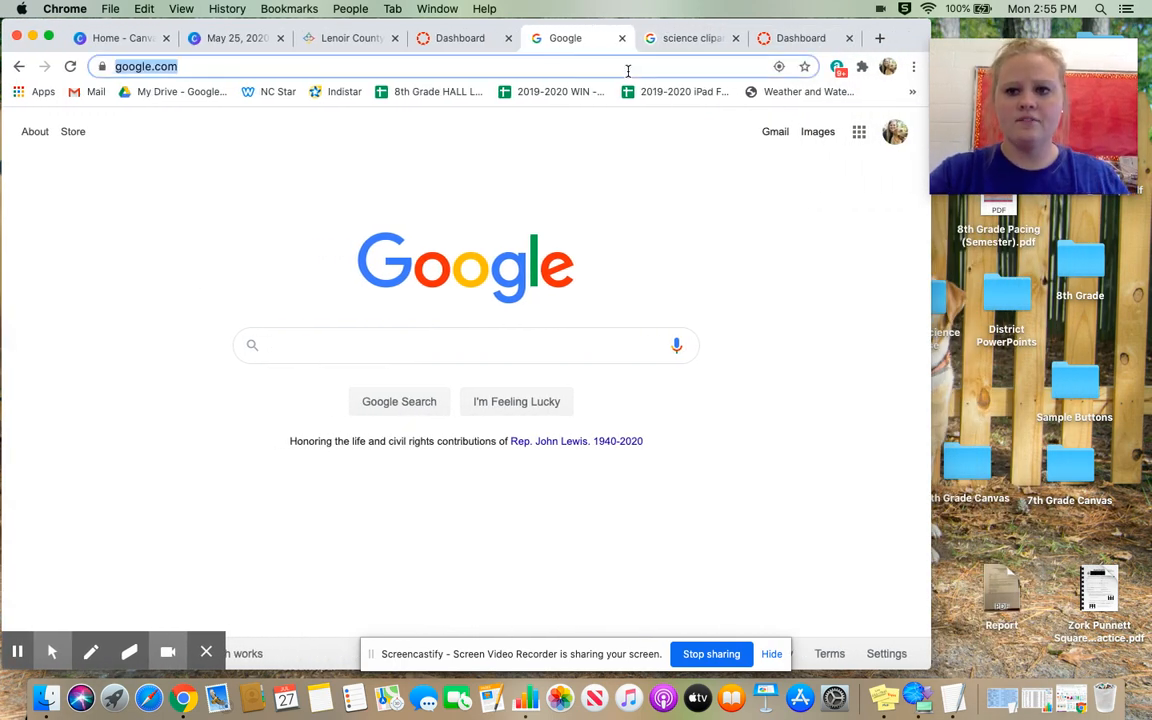
pyautogui.write('lc')
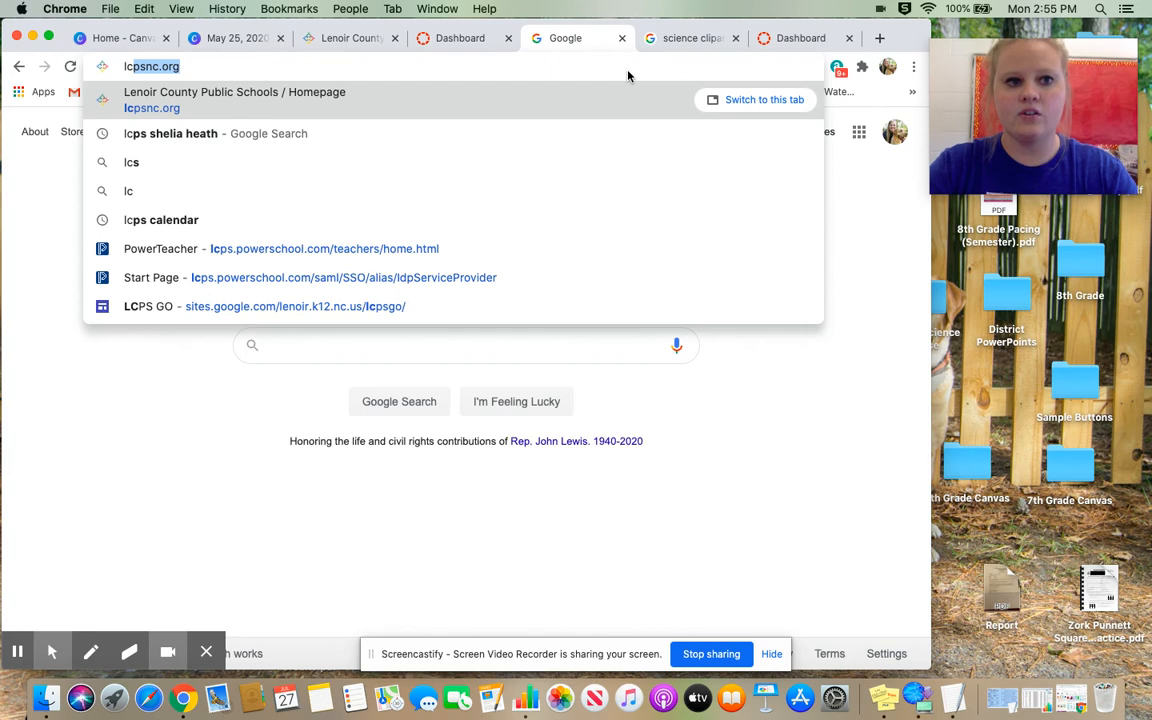
pyautogui.press('Return')
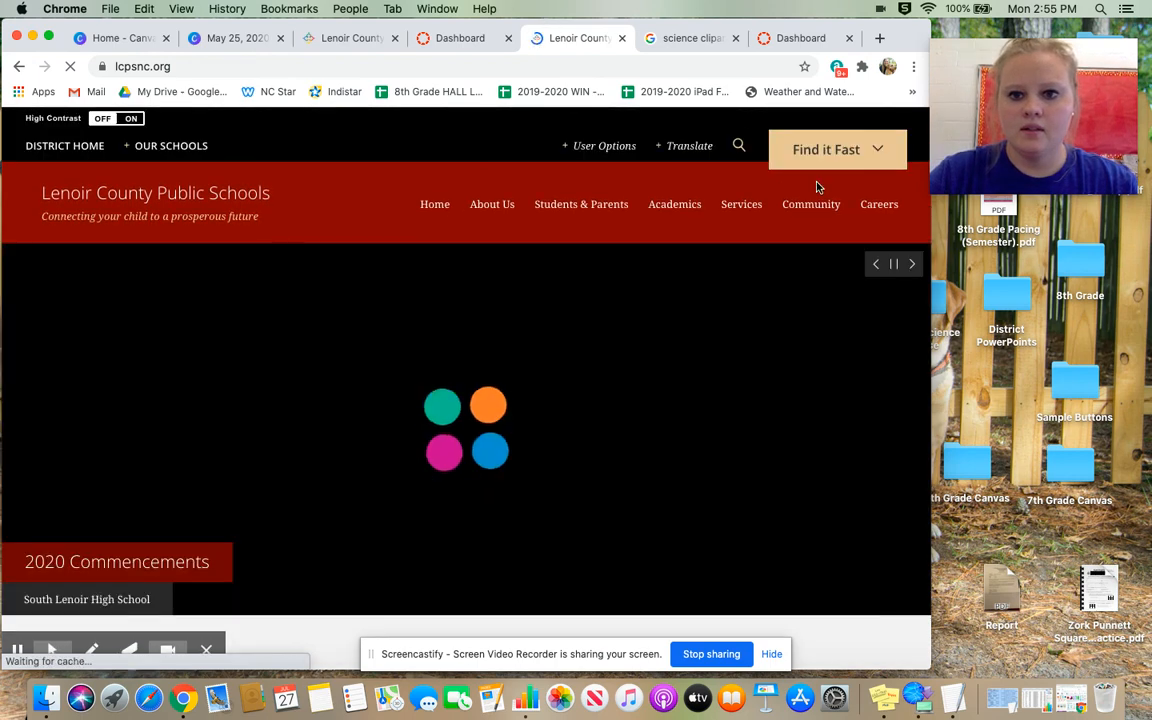
# Step: Open the district's Go Site from its quick links and launch the Canvas dashboard from there
pyautogui.click(885, 152)
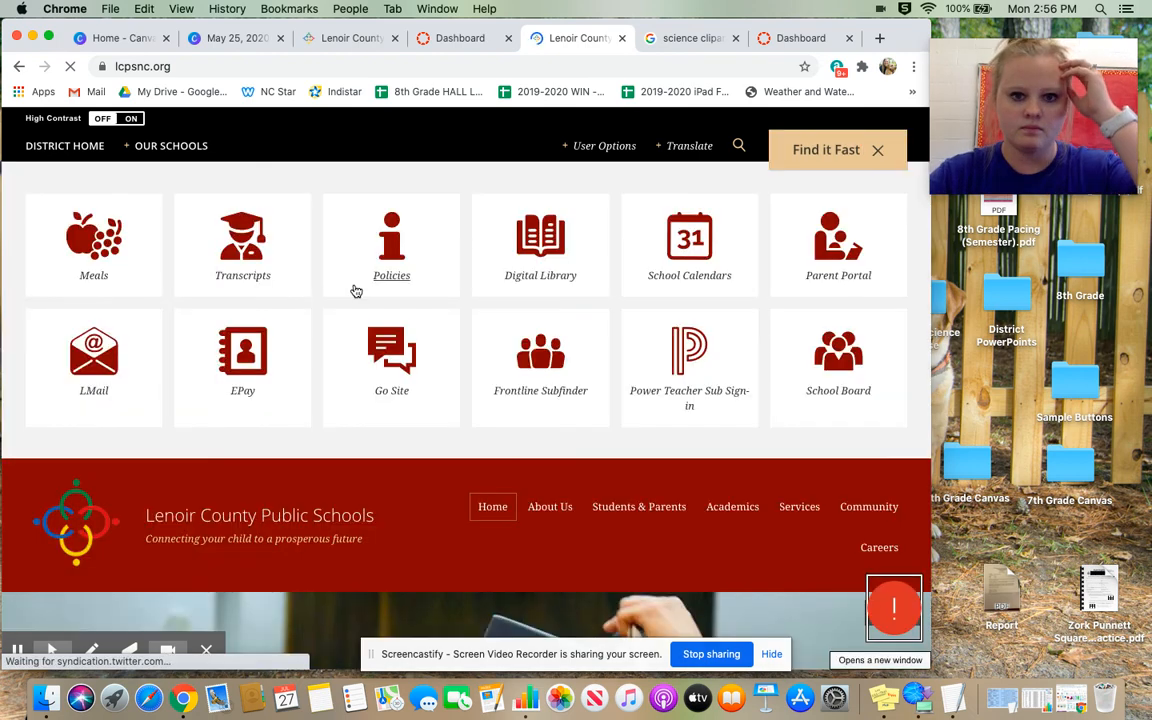
pyautogui.click(366, 374)
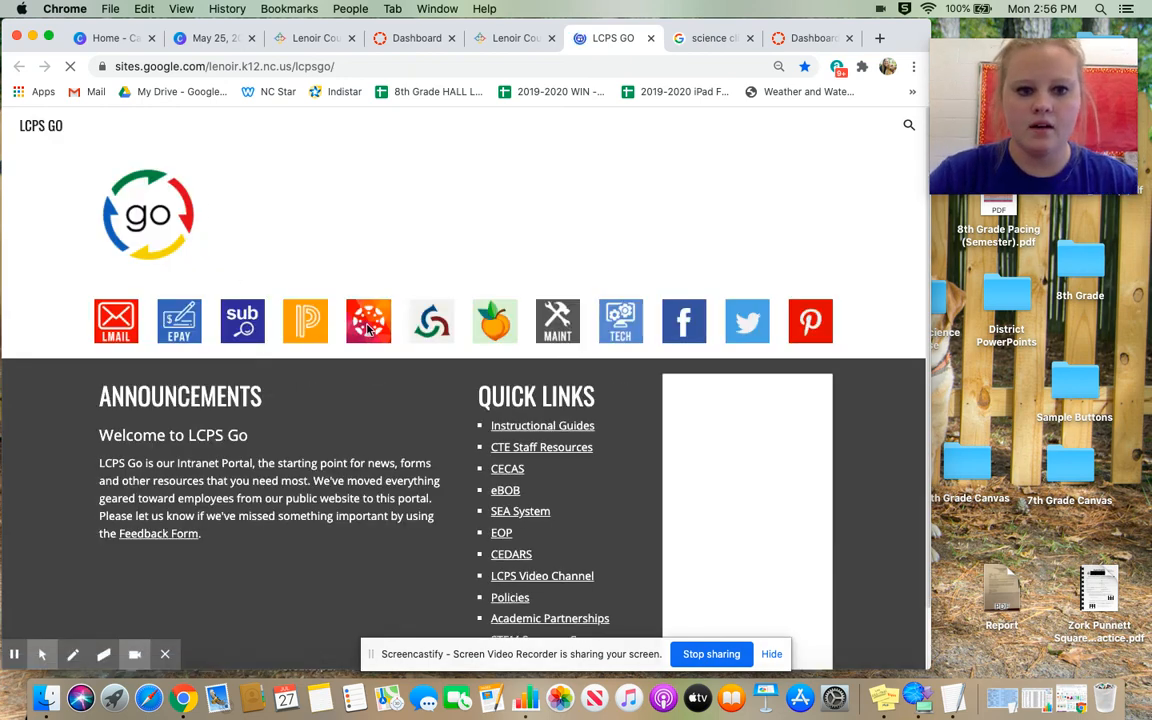
pyautogui.click(367, 324)
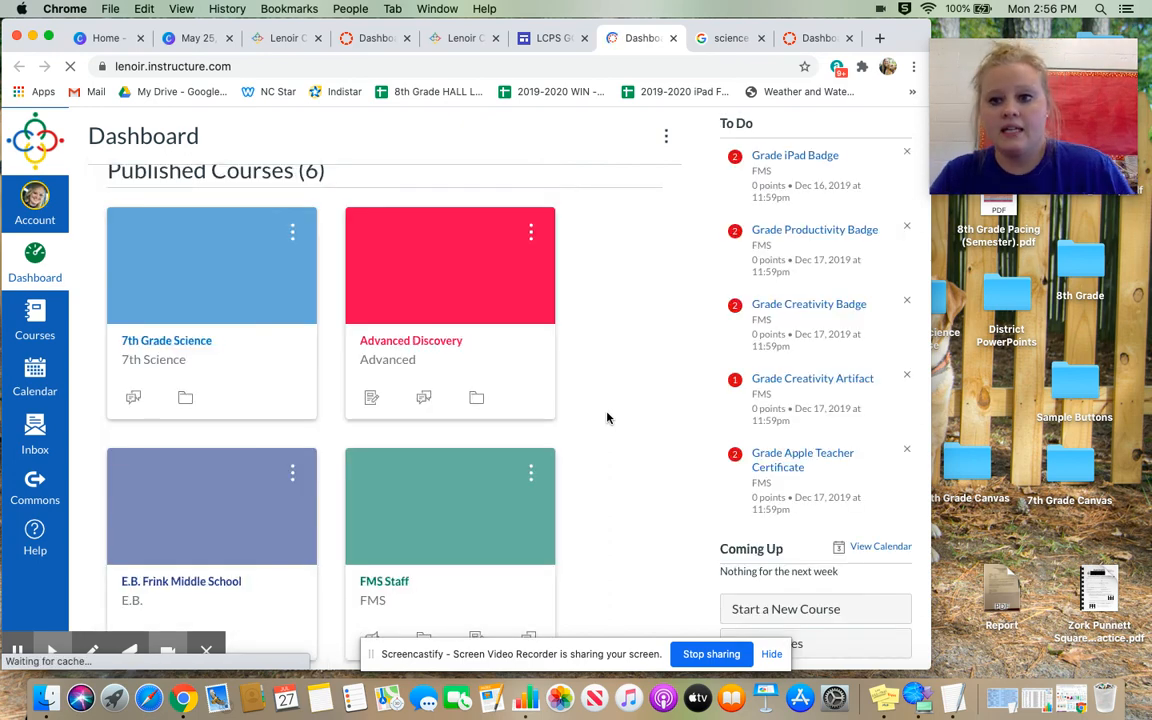
# Step: Open the LCPS Middle School Science course and go through its home image to the Science Homepage
pyautogui.scroll(-5, 463, 455)
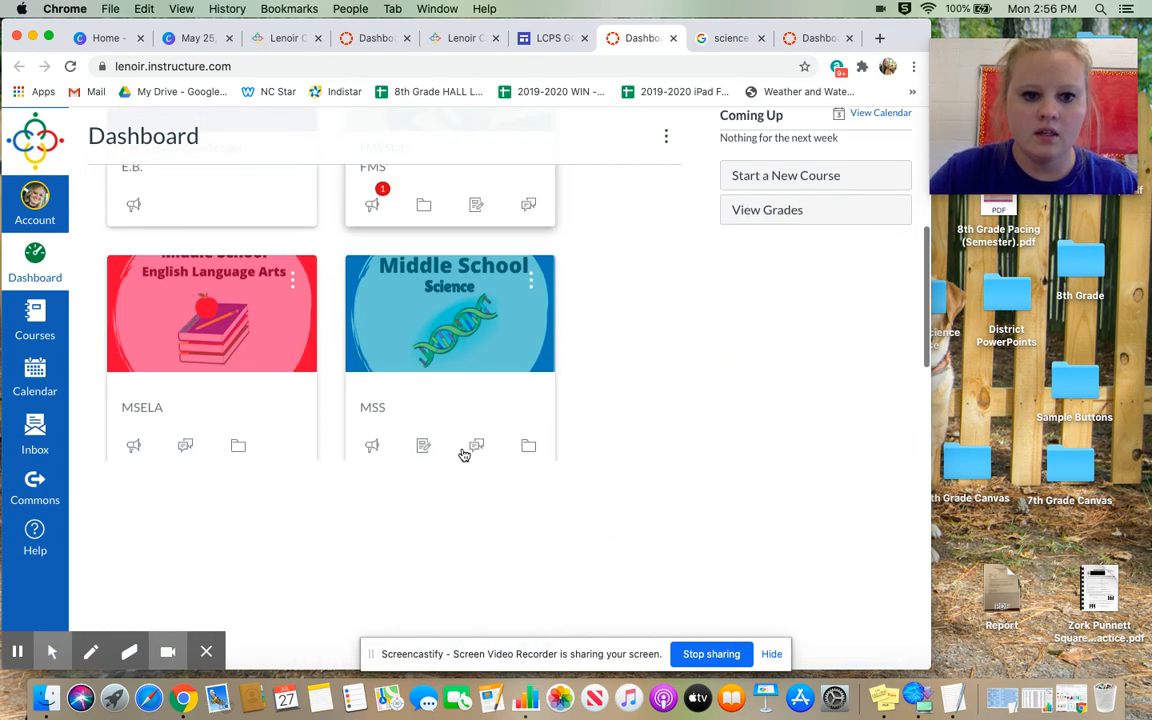
pyautogui.click(445, 380)
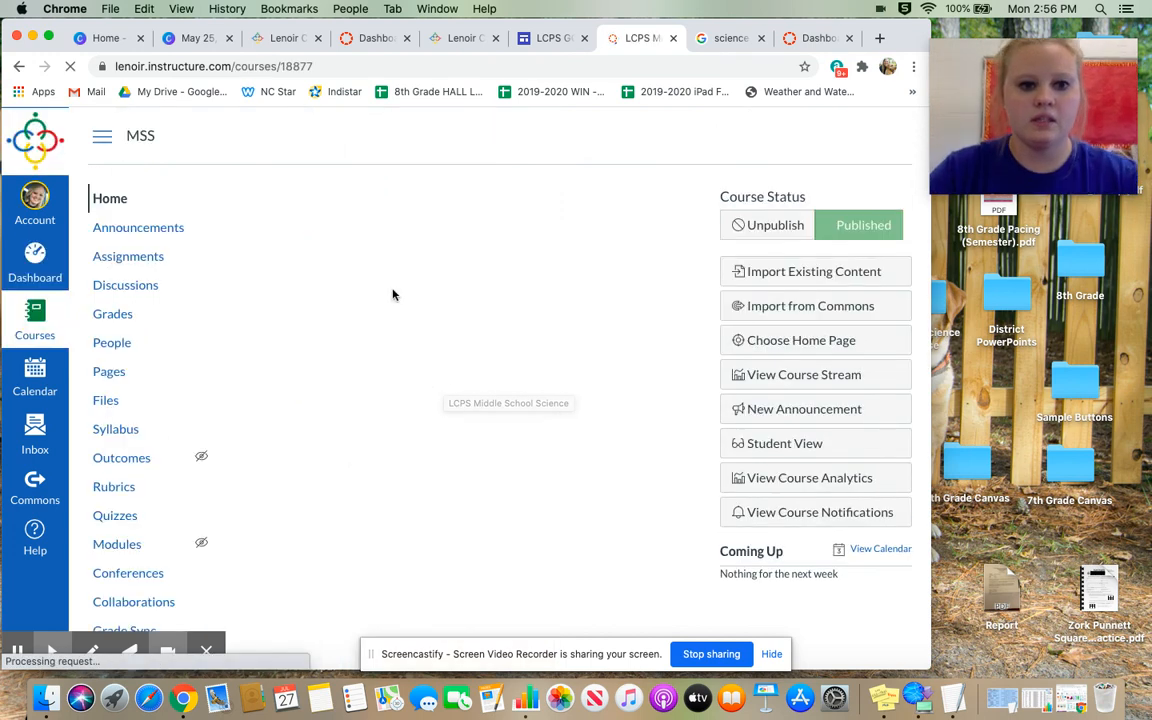
pyautogui.scroll(-1, 455, 402)
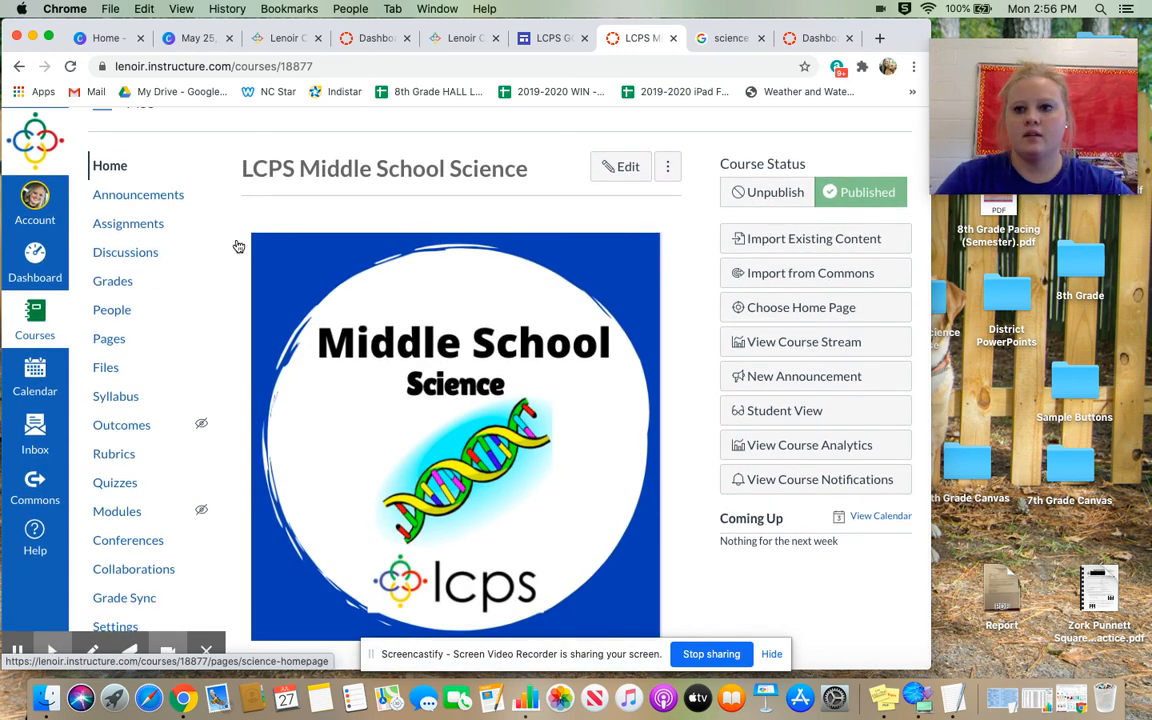
pyautogui.click(476, 428)
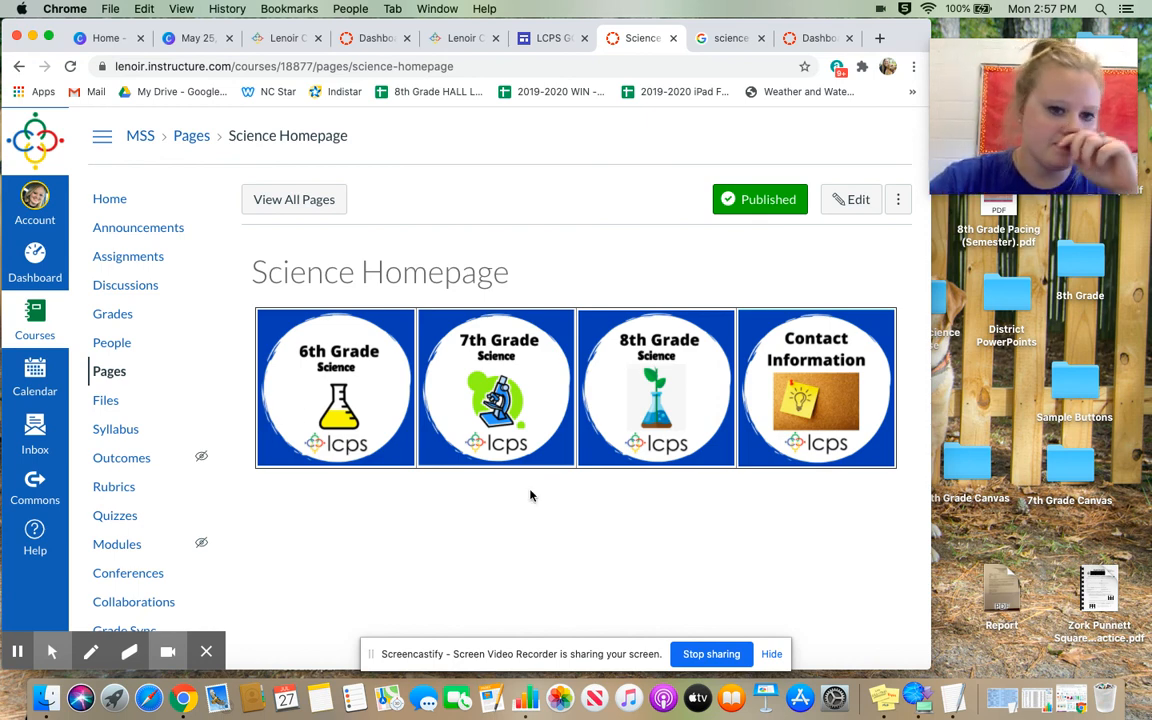
# Step: Review the 6th Grade Science Homepage, its Instructional Resources and the 6th Grade Vocabulary list, and return to the course home
pyautogui.click(297, 449)
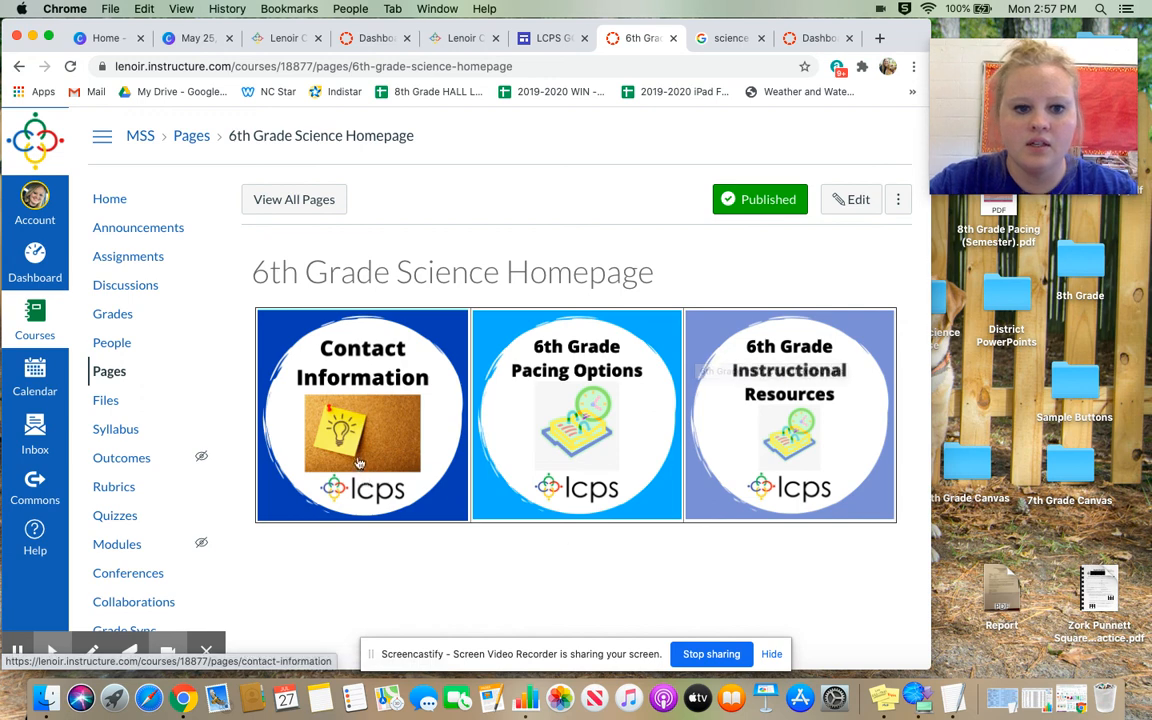
pyautogui.click(803, 401)
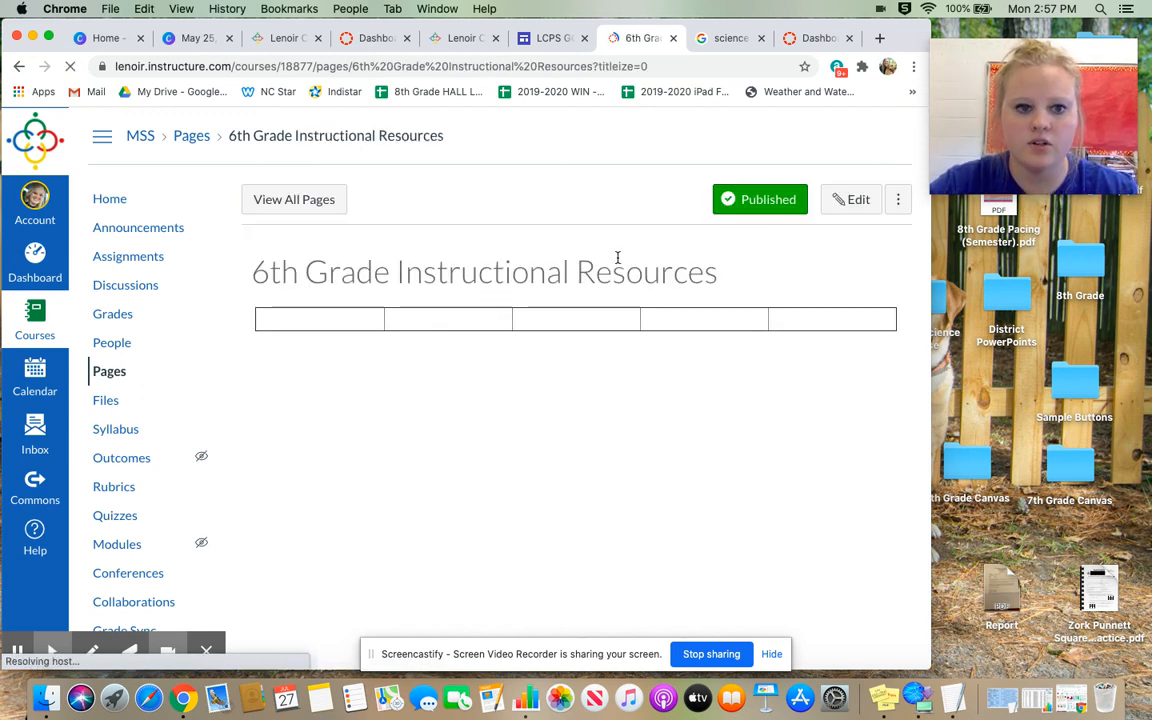
pyautogui.click(320, 366)
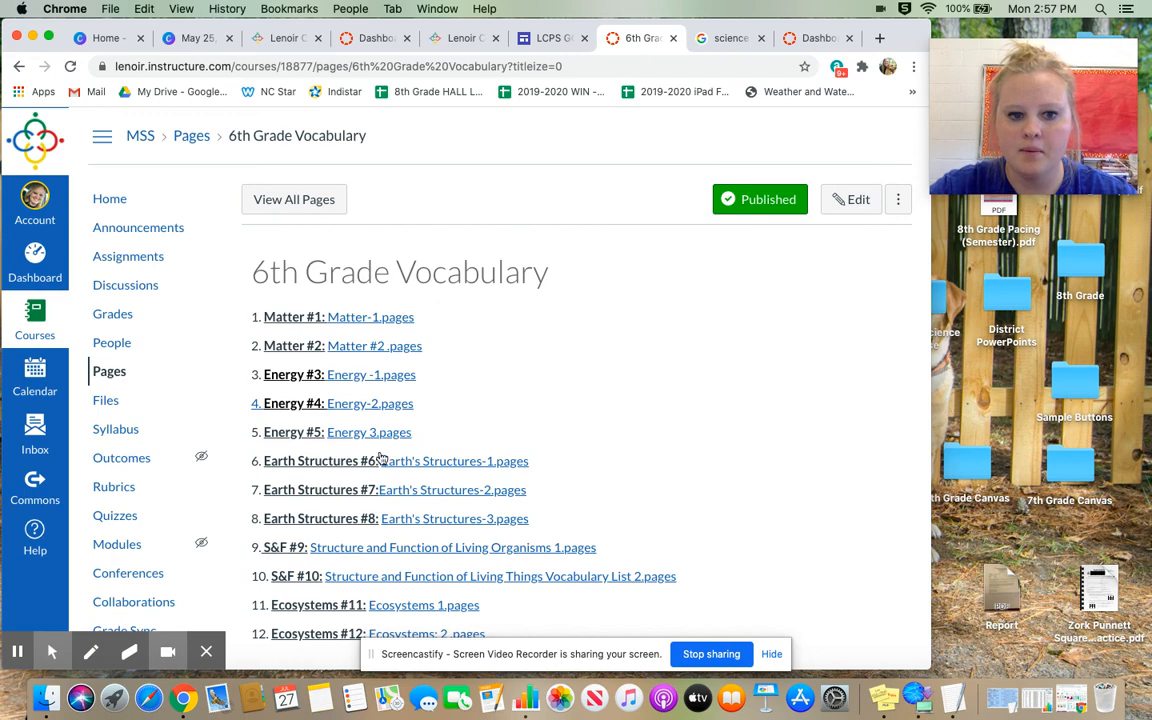
pyautogui.scroll(-1, 385, 480)
pyautogui.scroll(1, 388, 495)
pyautogui.click(110, 198)
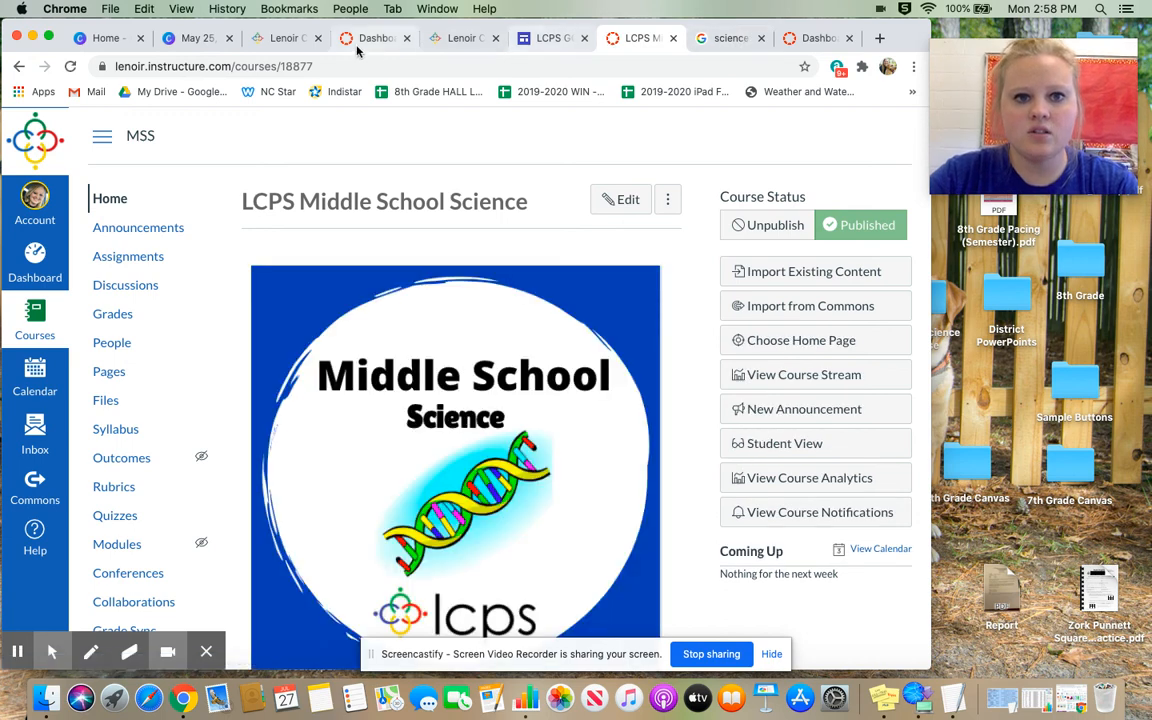
# Step: Create a new course from the dashboard named "8th Science Sample"
pyautogui.click(40, 265)
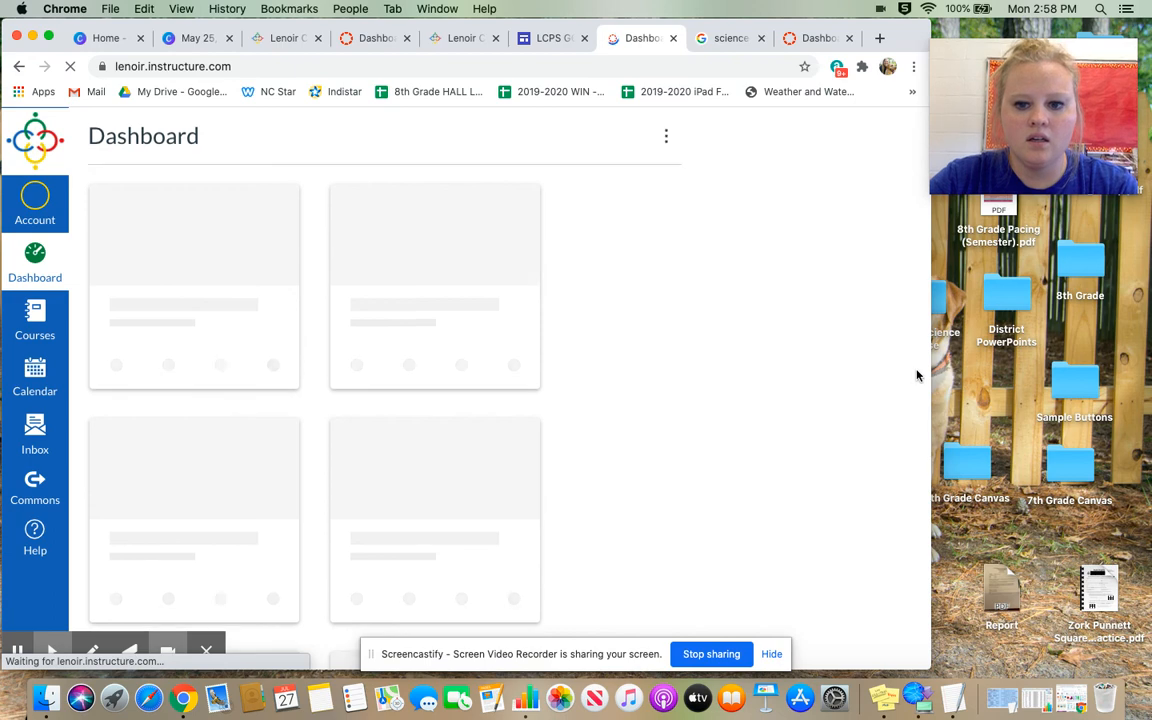
pyautogui.scroll(-5, 747, 476)
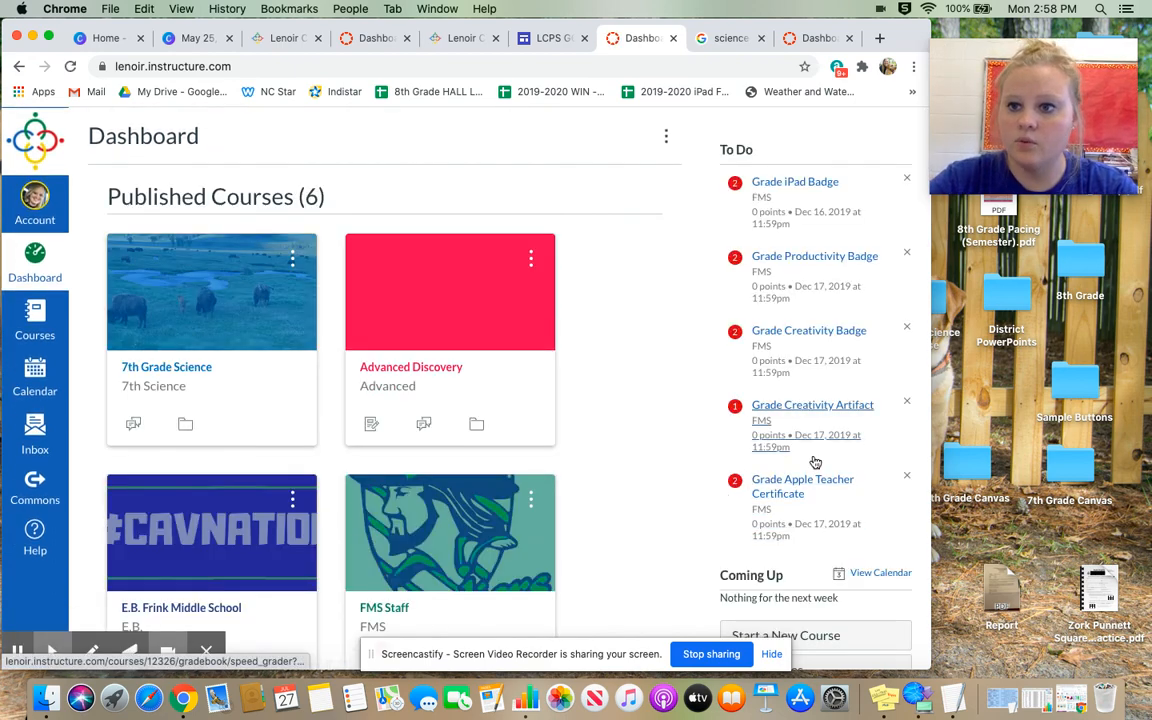
pyautogui.scroll(-5, 746, 465)
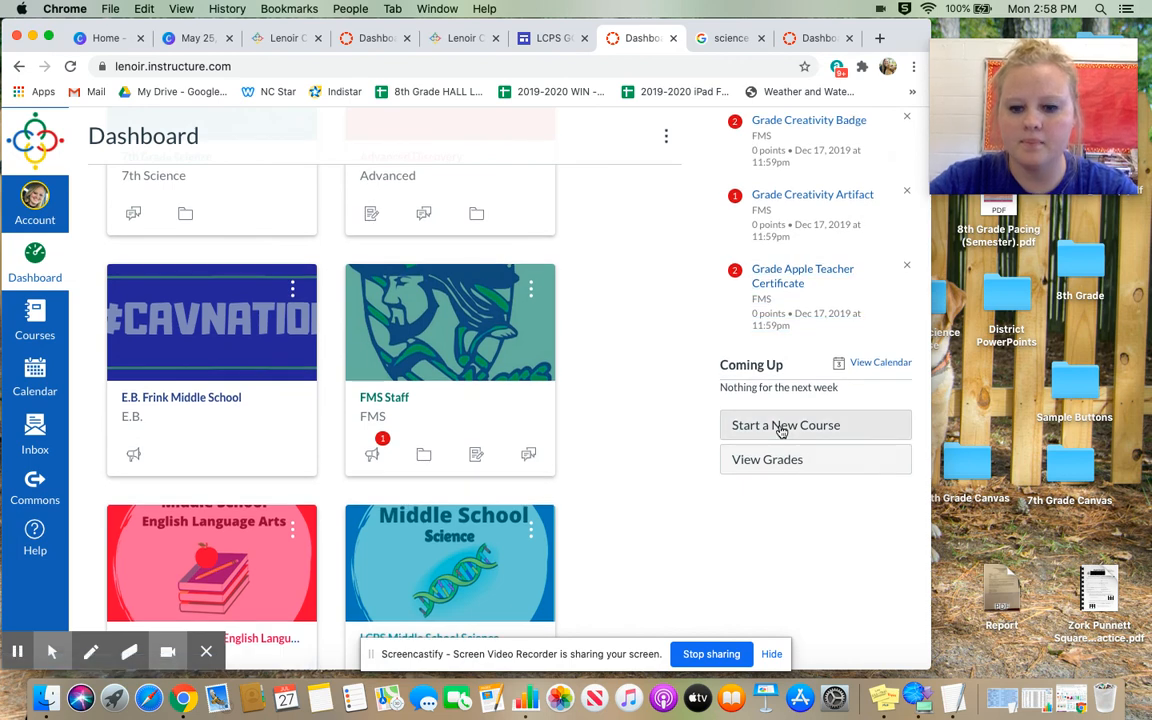
pyautogui.click(782, 427)
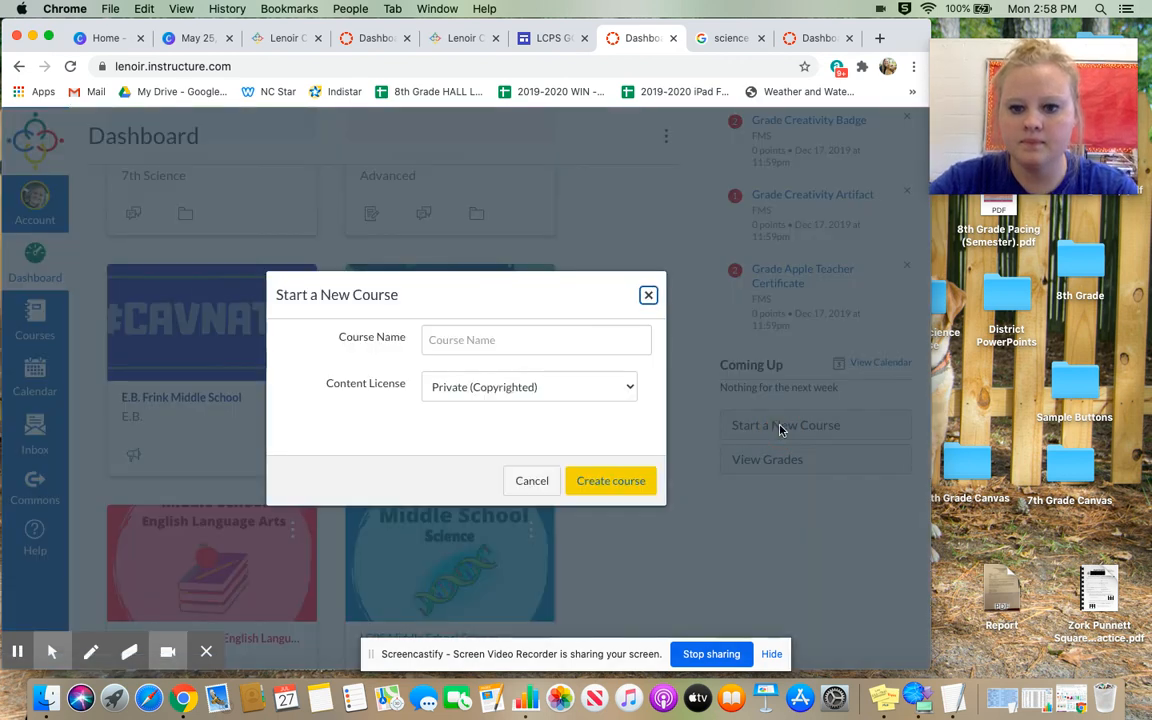
pyautogui.click(494, 344)
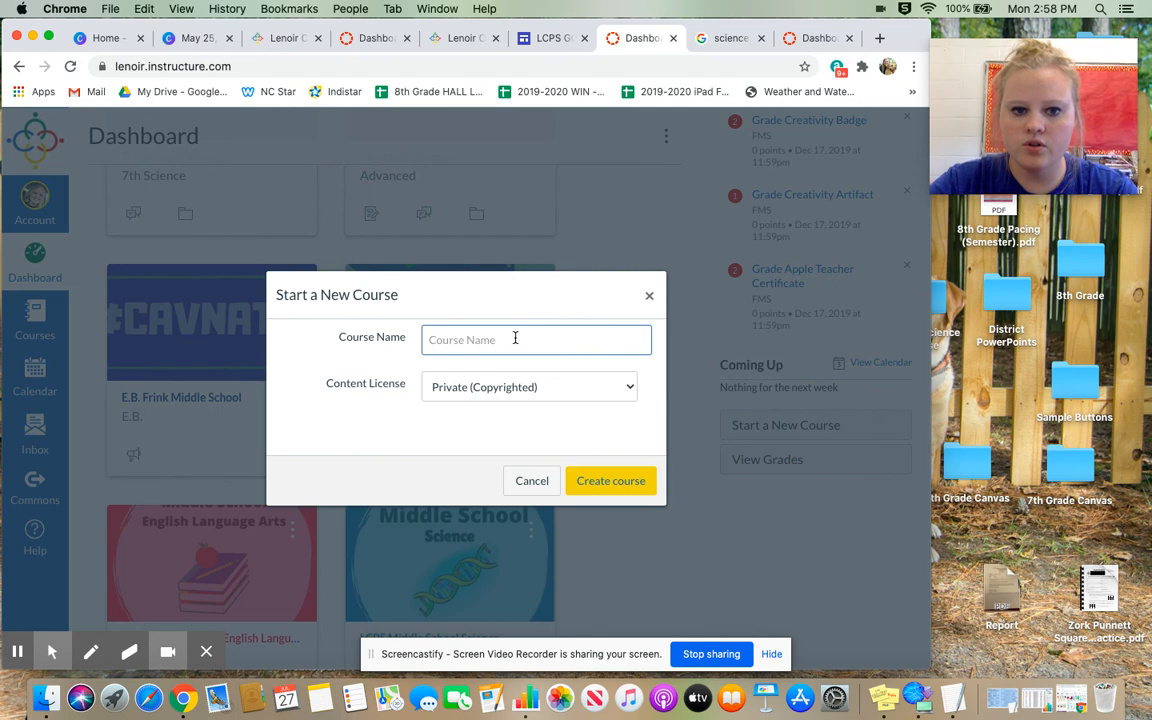
pyautogui.write('8t')
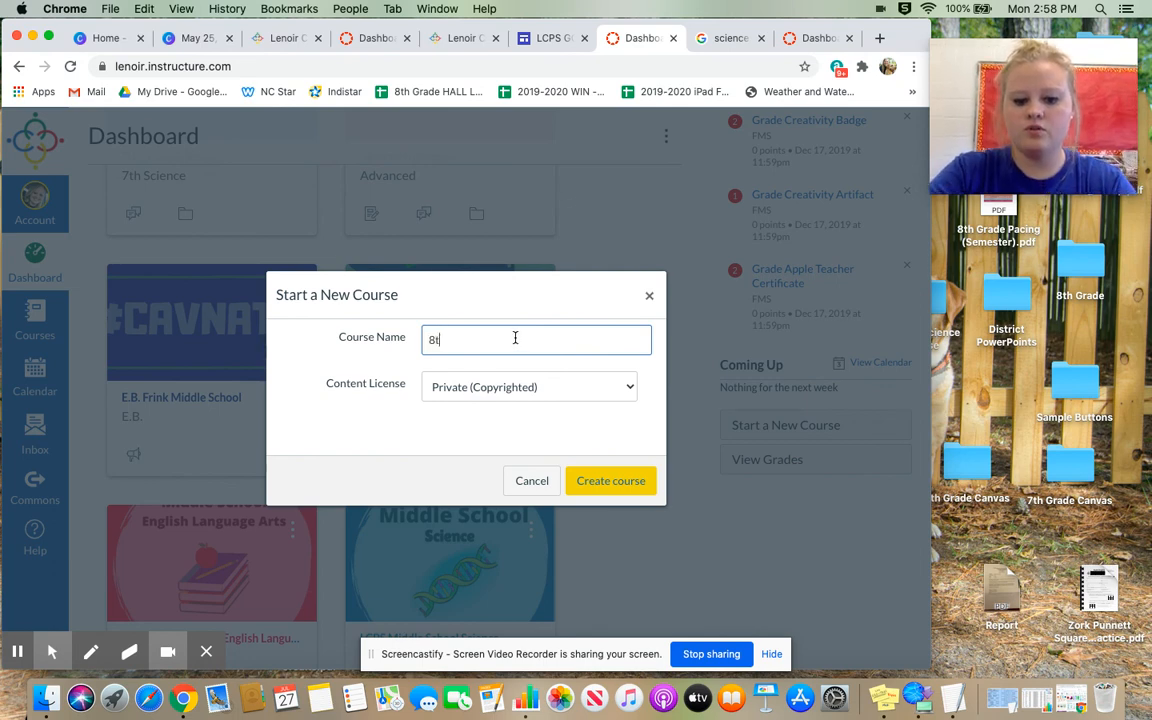
pyautogui.write('h Science Sampel')
pyautogui.write('le')
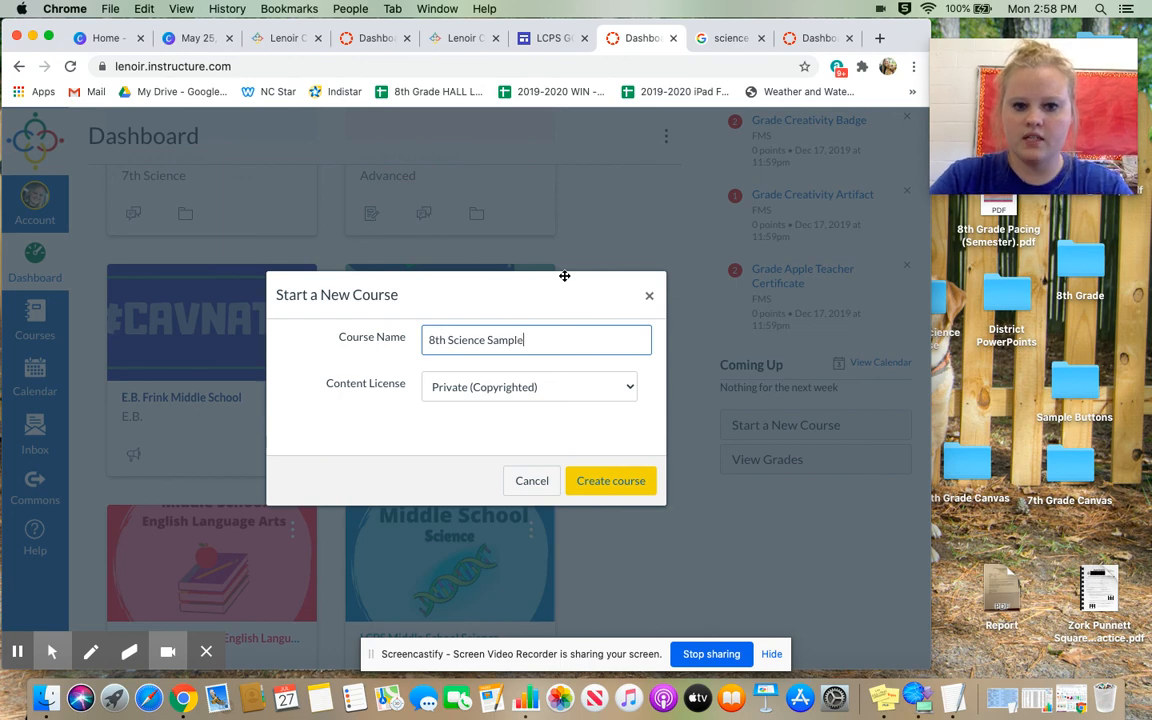
pyautogui.click(618, 481)
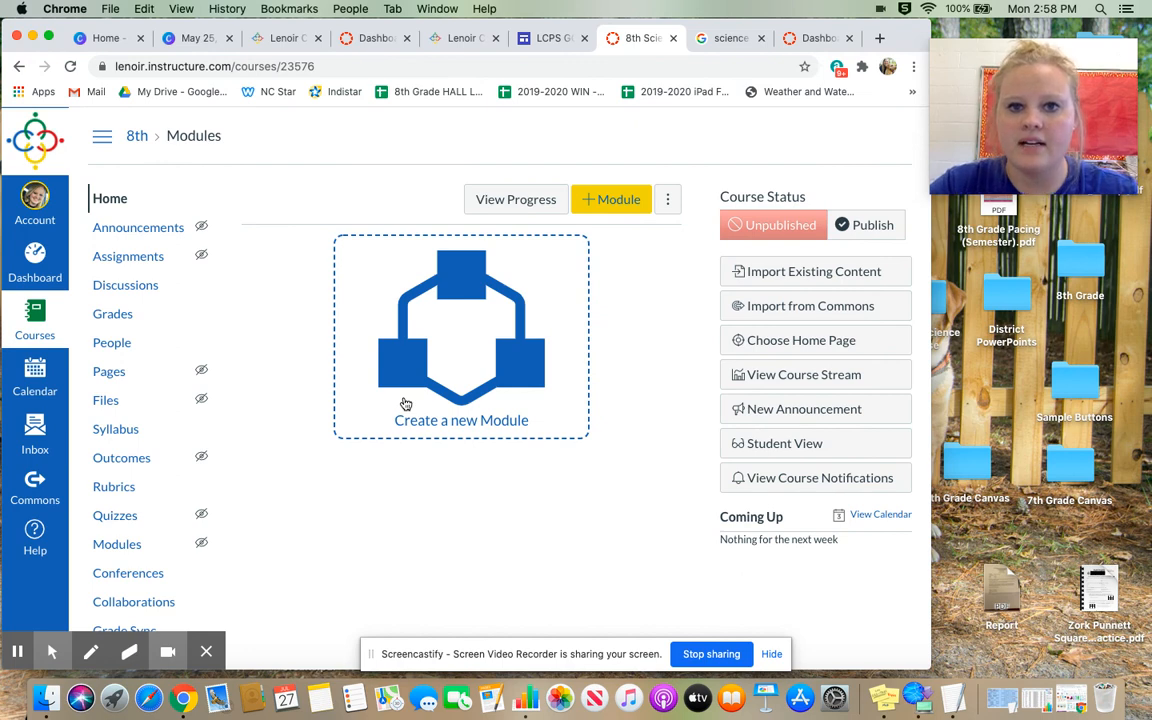
# Step: Add a new page to the 8th Science Sample course and title it "8th Grade Science-Homepage"
pyautogui.click(116, 375)
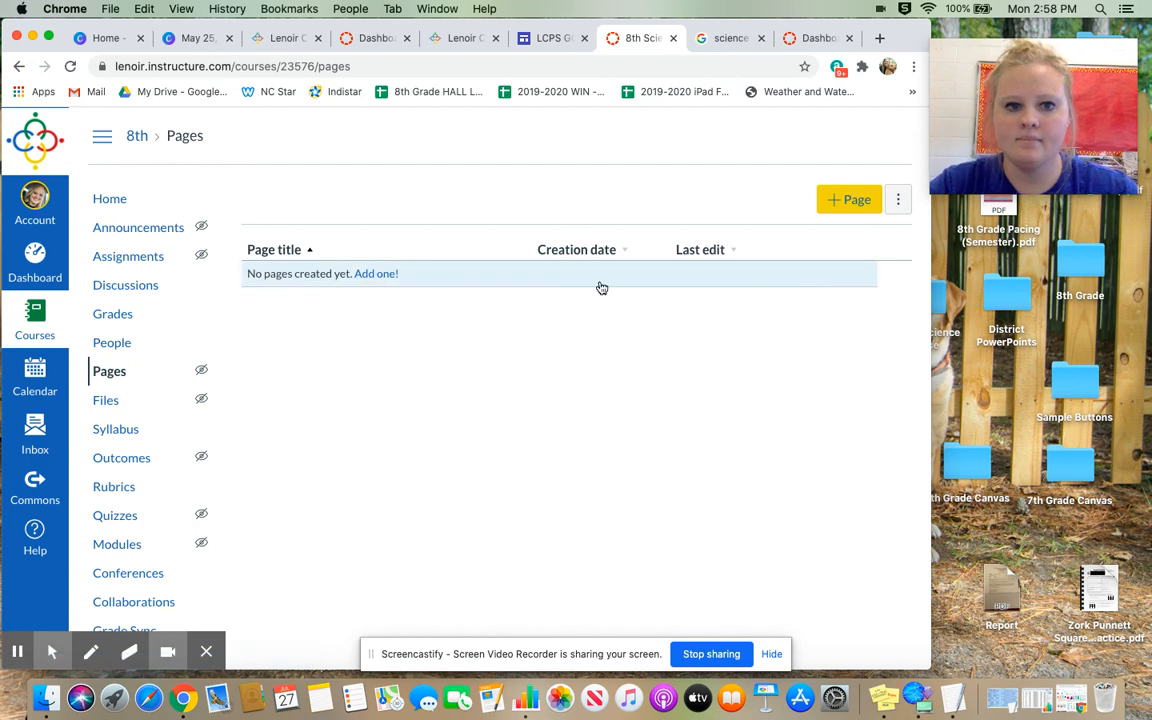
pyautogui.click(853, 200)
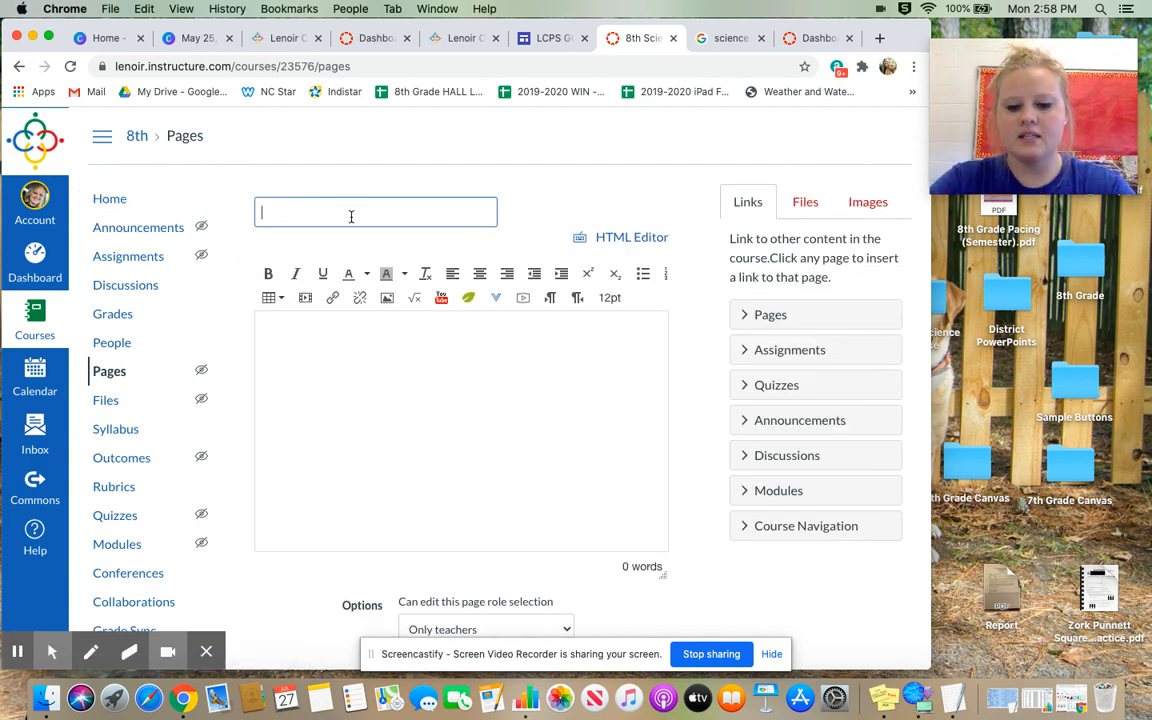
pyautogui.write('8th Grade S')
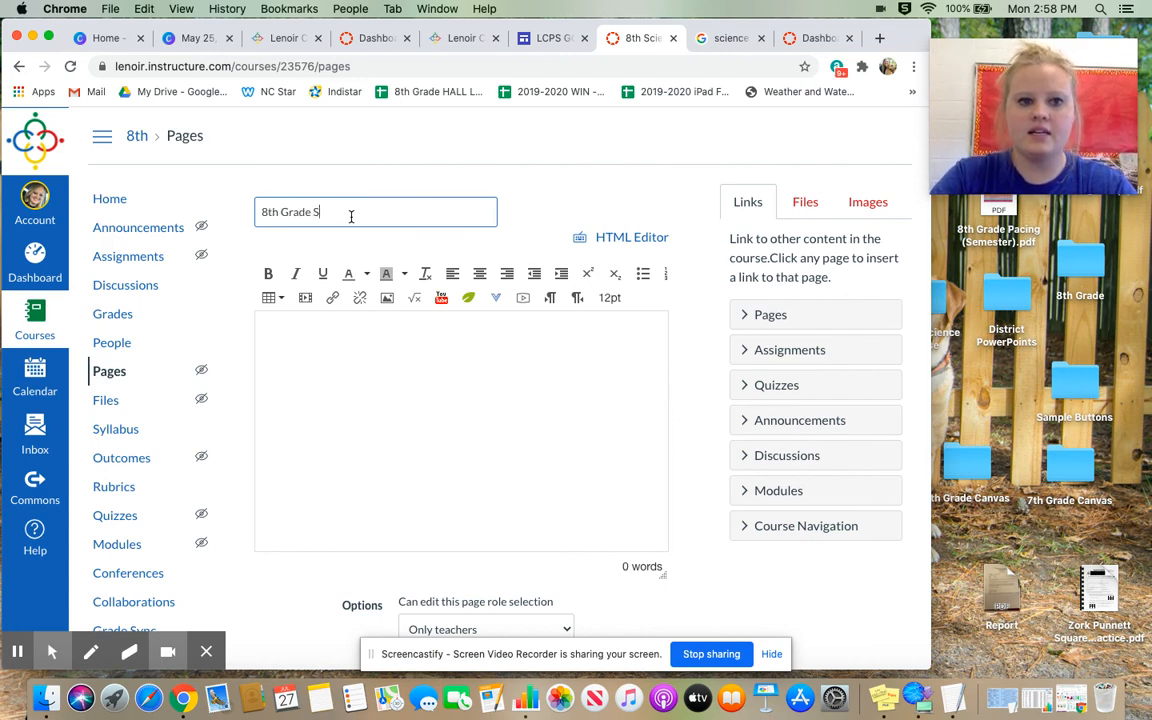
pyautogui.write('cinnce')
pyautogui.write(' ho')
pyautogui.write('omepage')
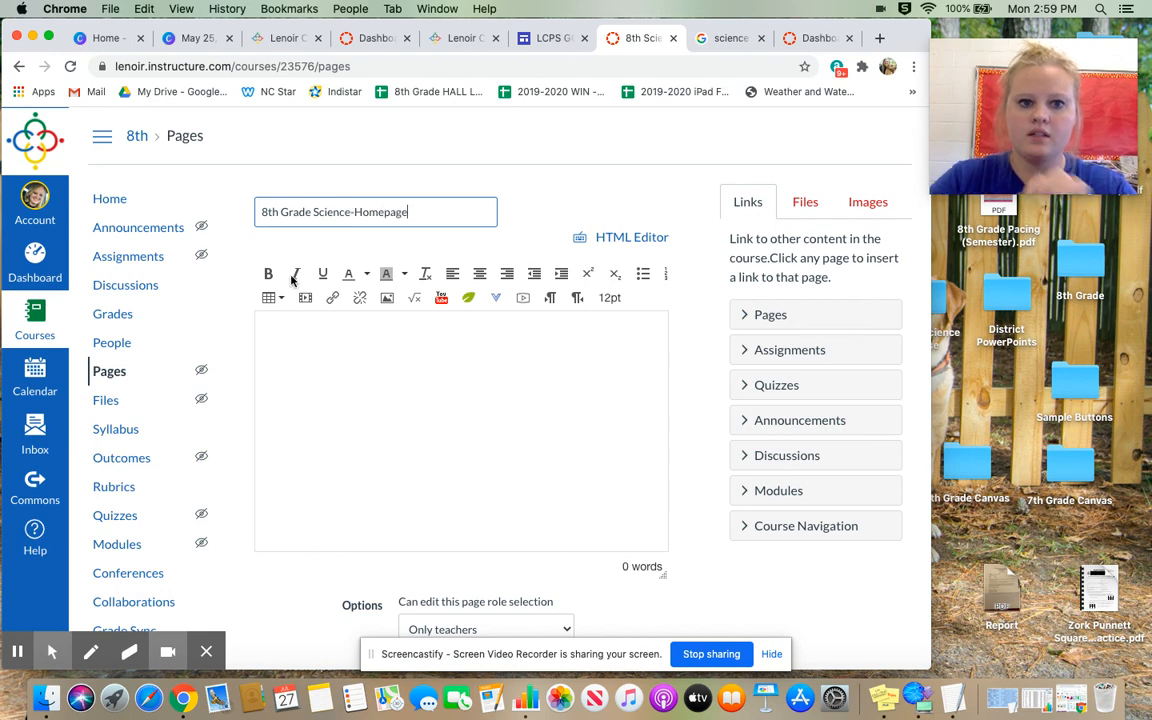
# Step: Insert a 1 x 1 table in the page body and center-align the content of its cell
pyautogui.click(314, 364)
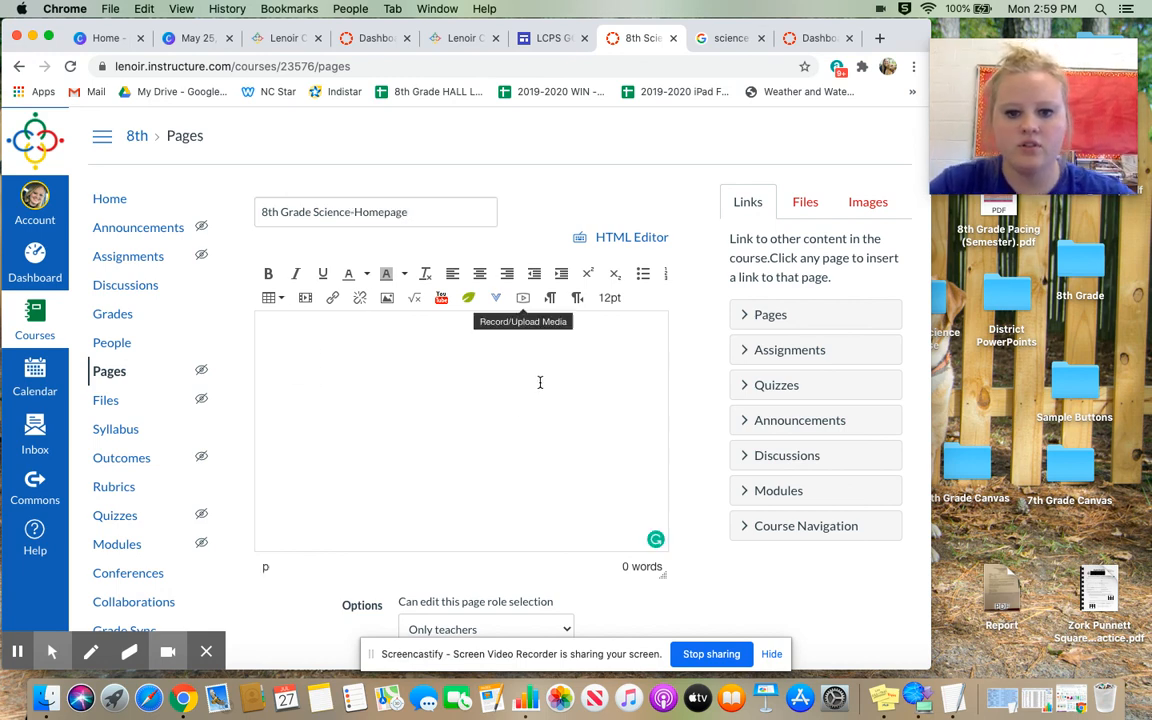
pyautogui.click(277, 301)
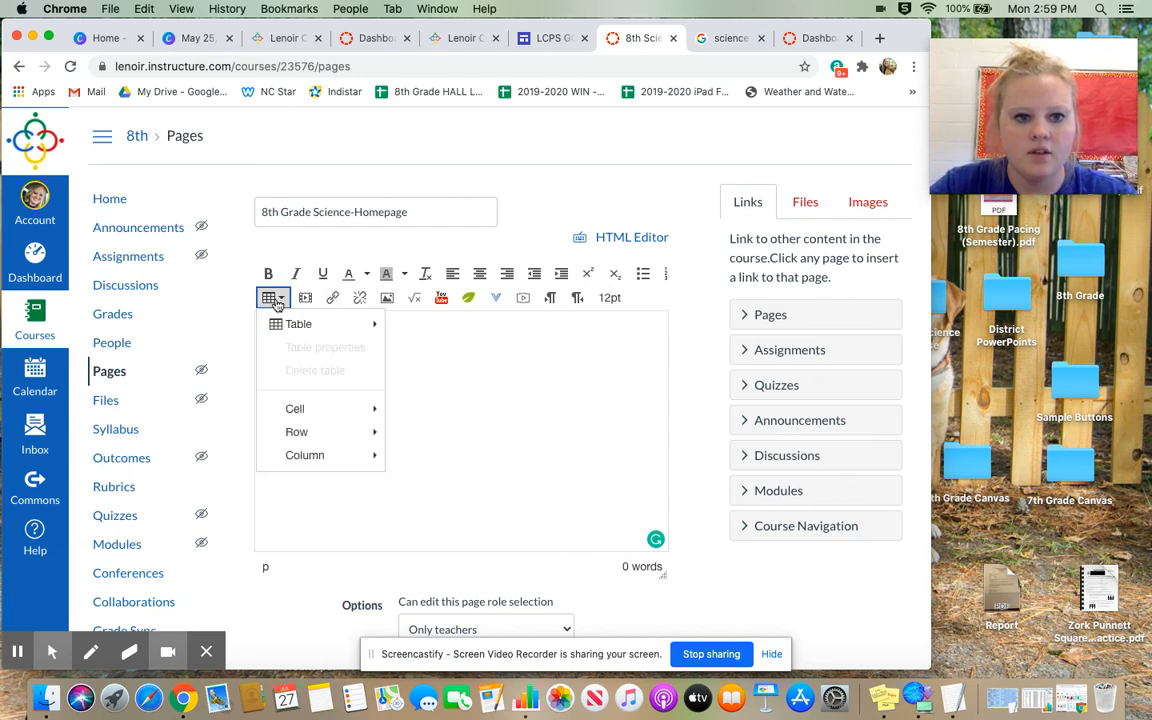
pyautogui.moveTo(296, 324)
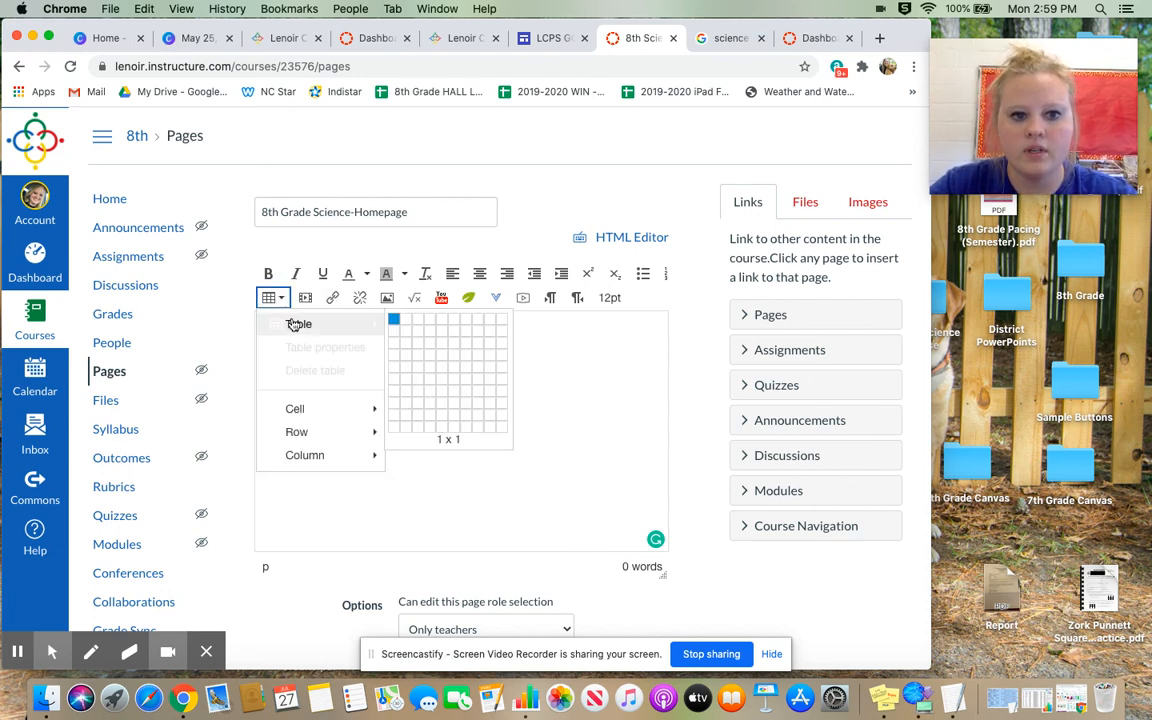
pyautogui.click(394, 320)
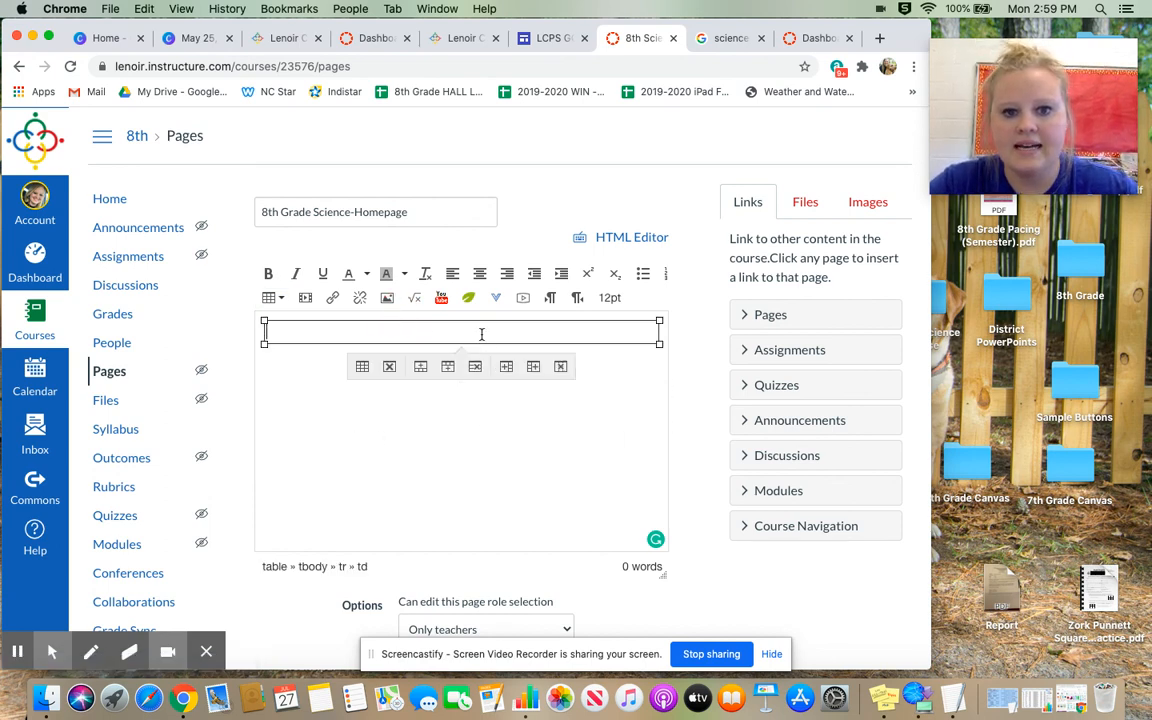
pyautogui.click(479, 277)
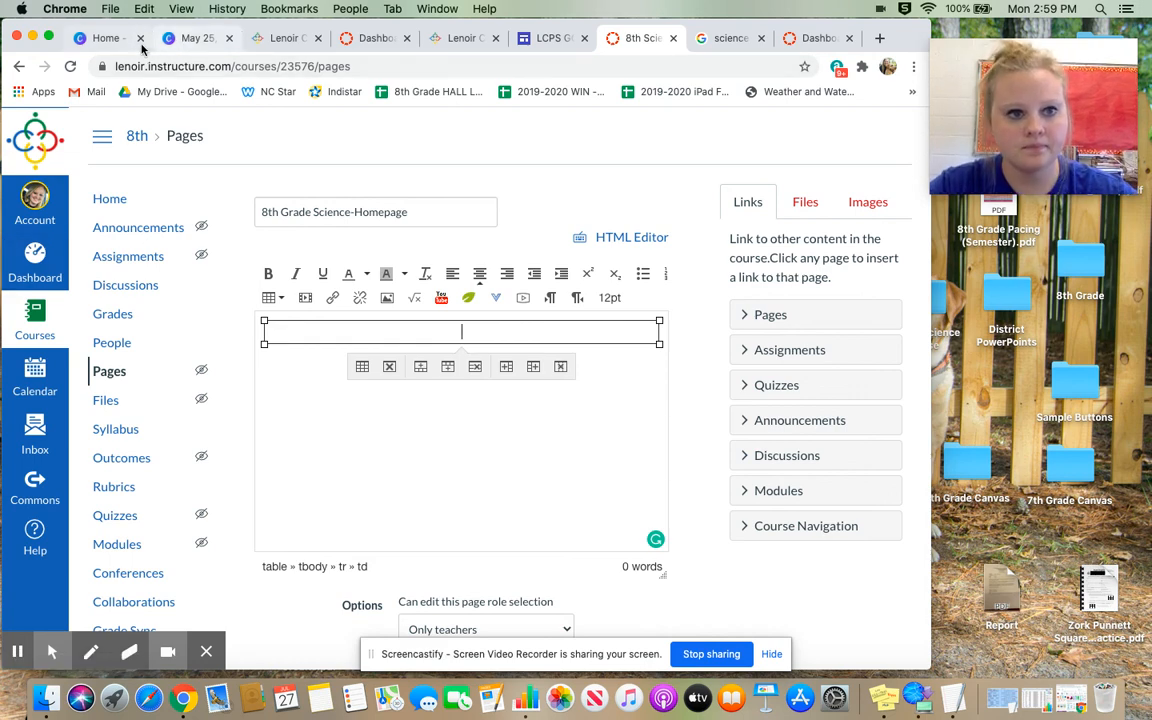
# Step: Switch to Canva and create a new poster design
pyautogui.click(111, 42)
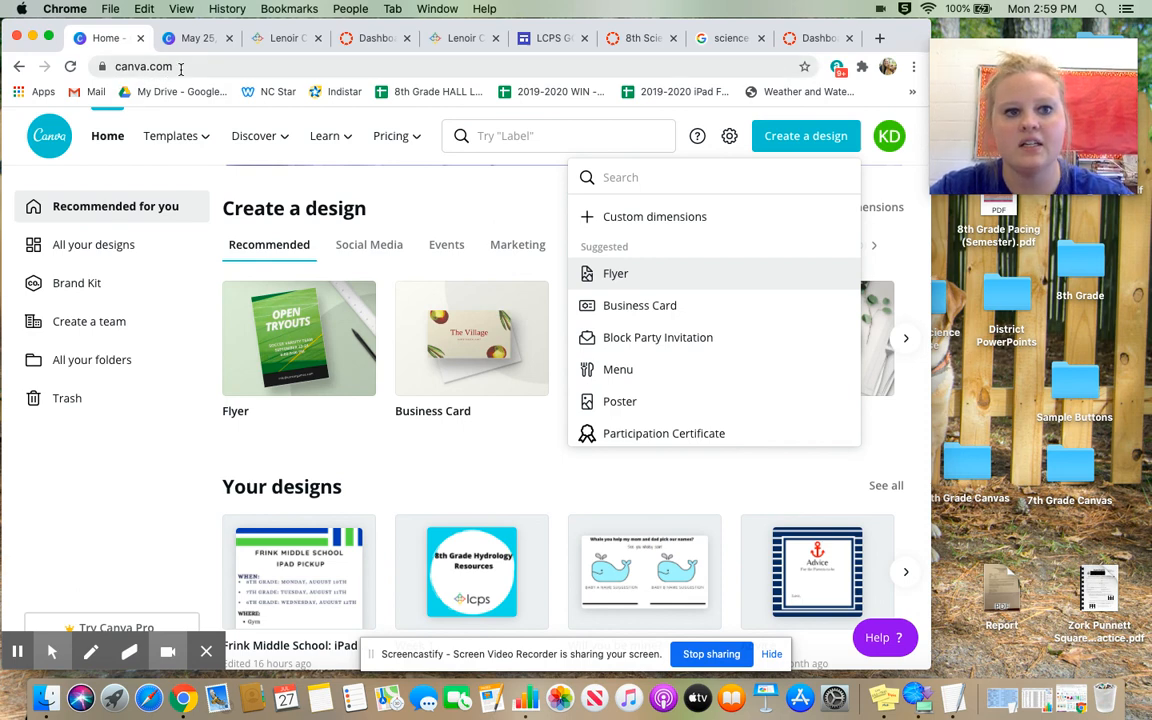
pyautogui.click(76, 502)
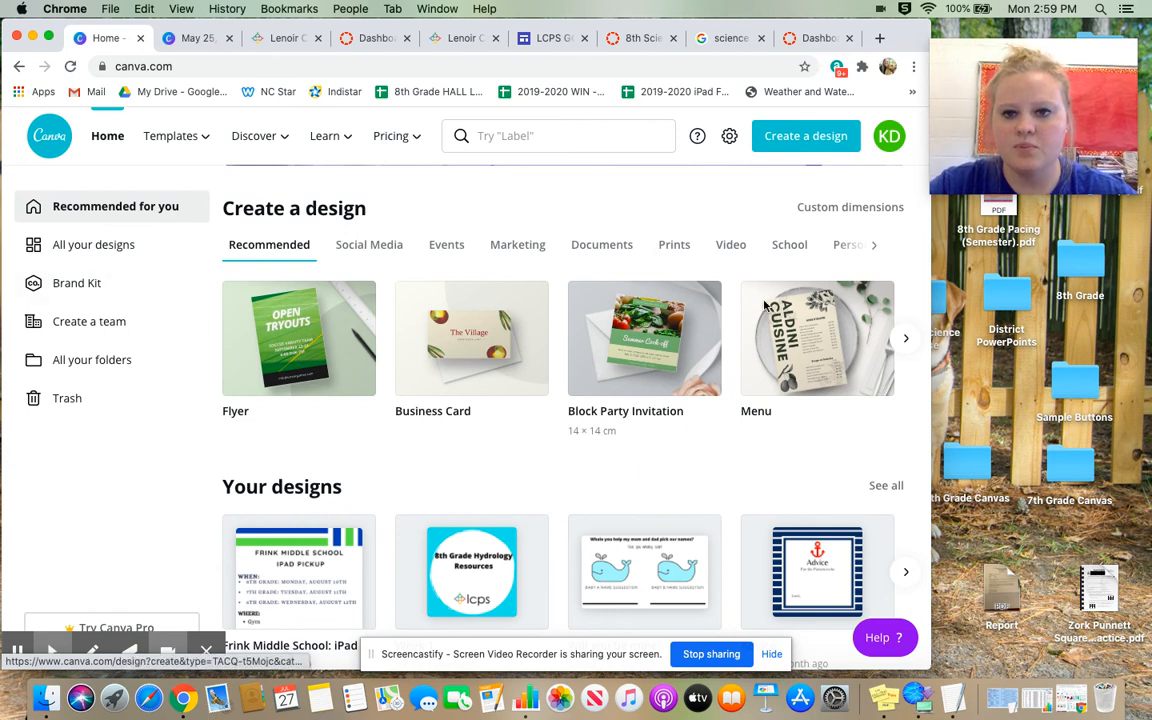
pyautogui.click(820, 139)
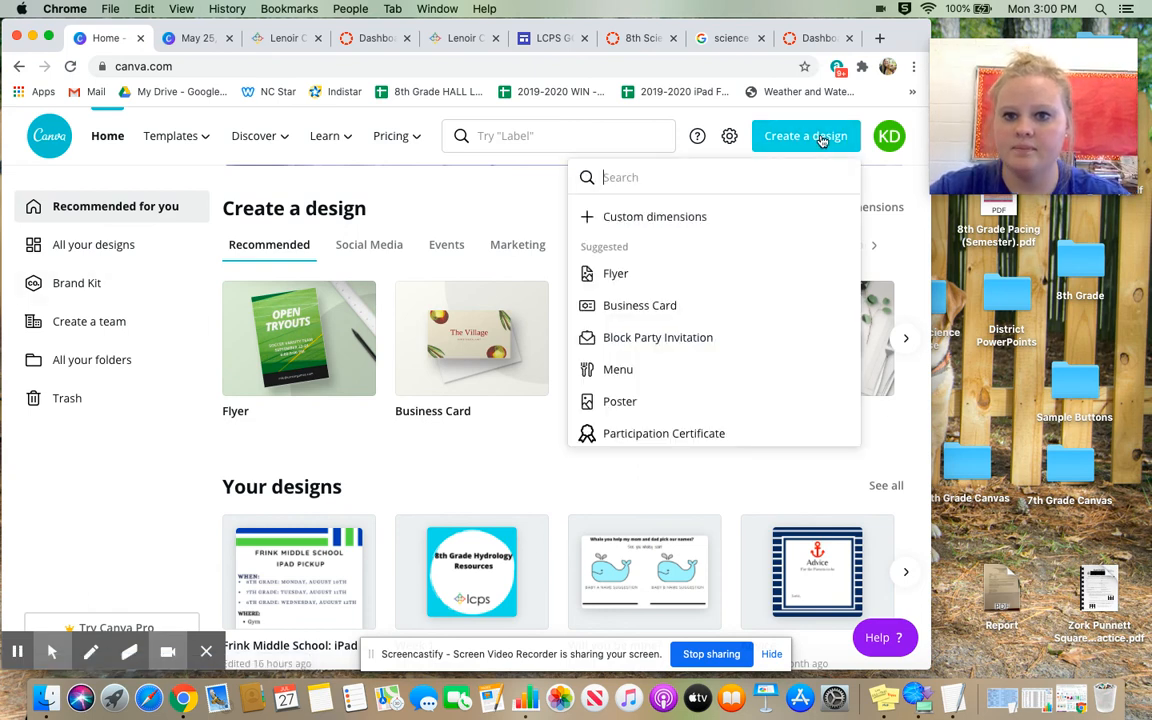
pyautogui.click(622, 405)
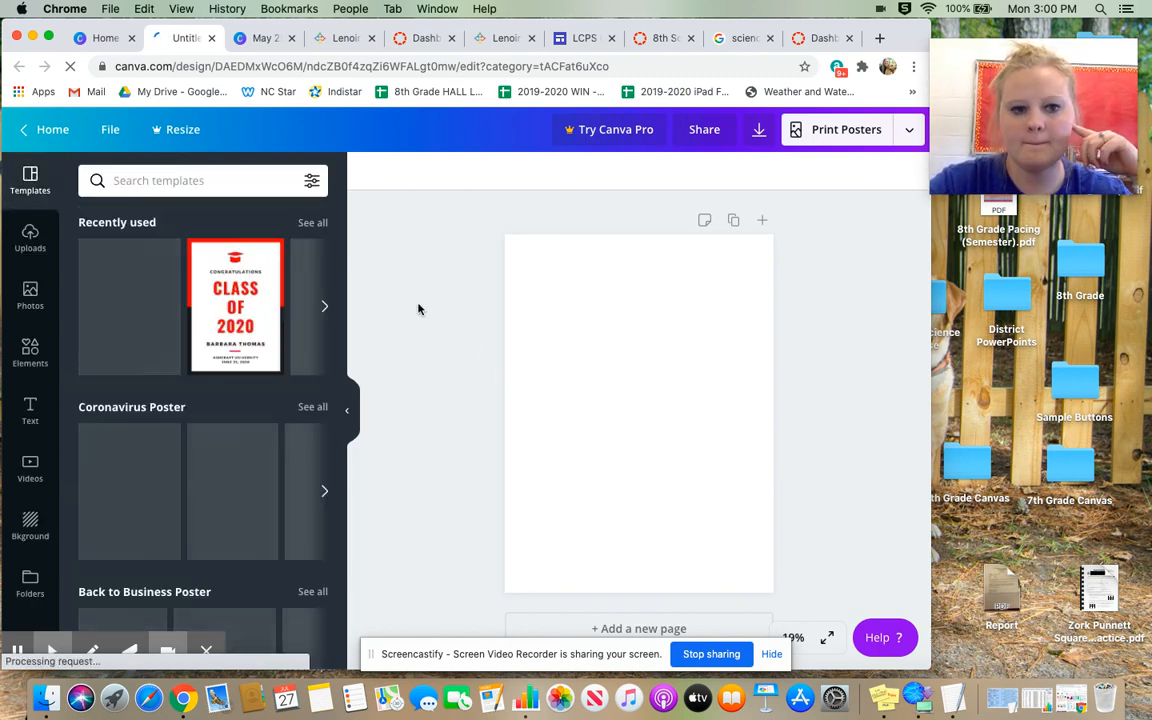
# Step: Browse the poster templates and apply the "Congrats, You Made It!" graduation template to the blank page
pyautogui.scroll(-2, 200, 397)
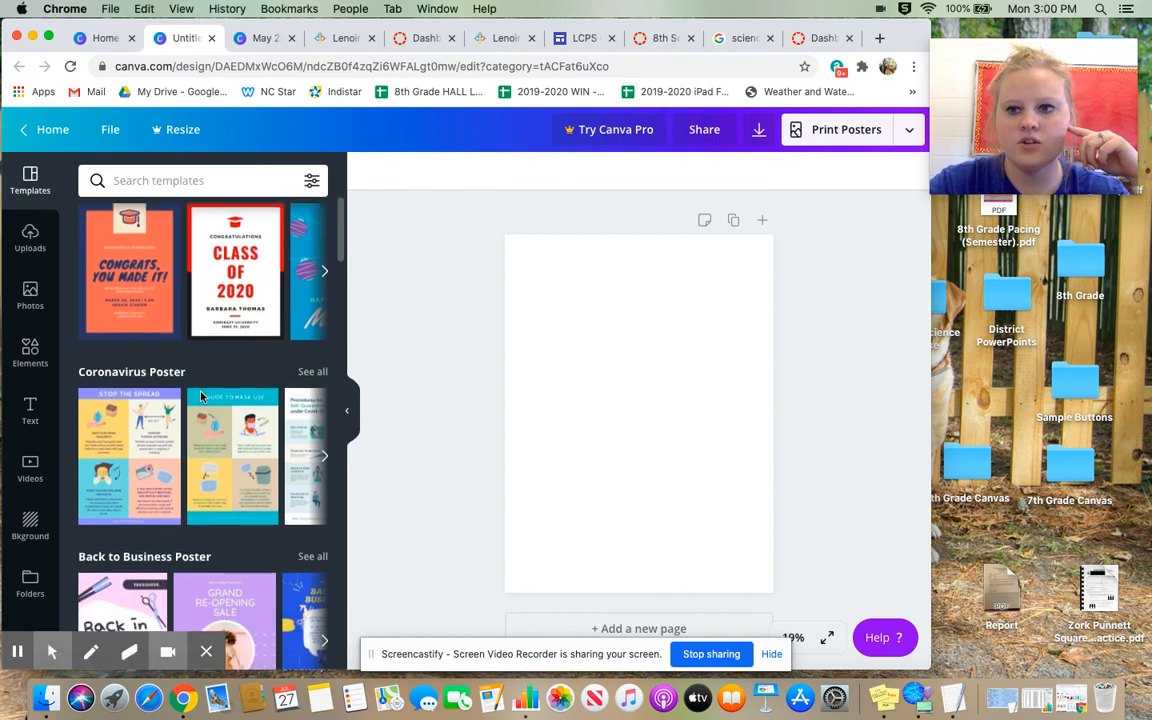
pyautogui.scroll(-3, 168, 308)
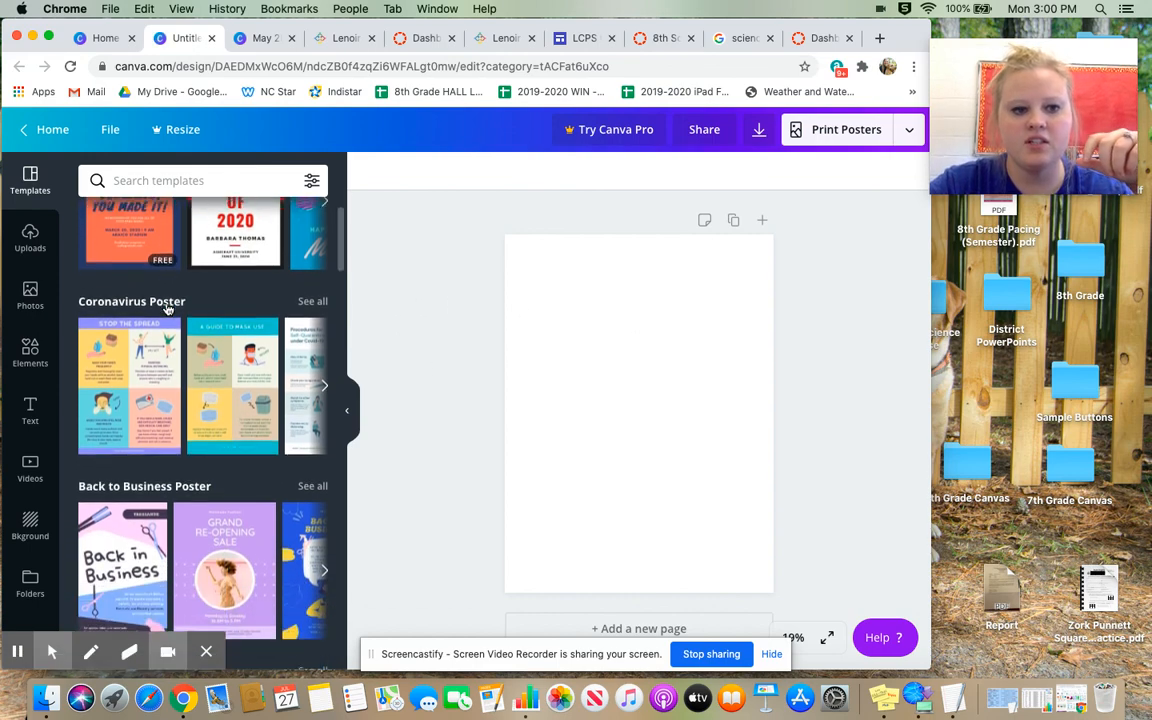
pyautogui.scroll(-15, 168, 308)
pyautogui.scroll(-15, 168, 308)
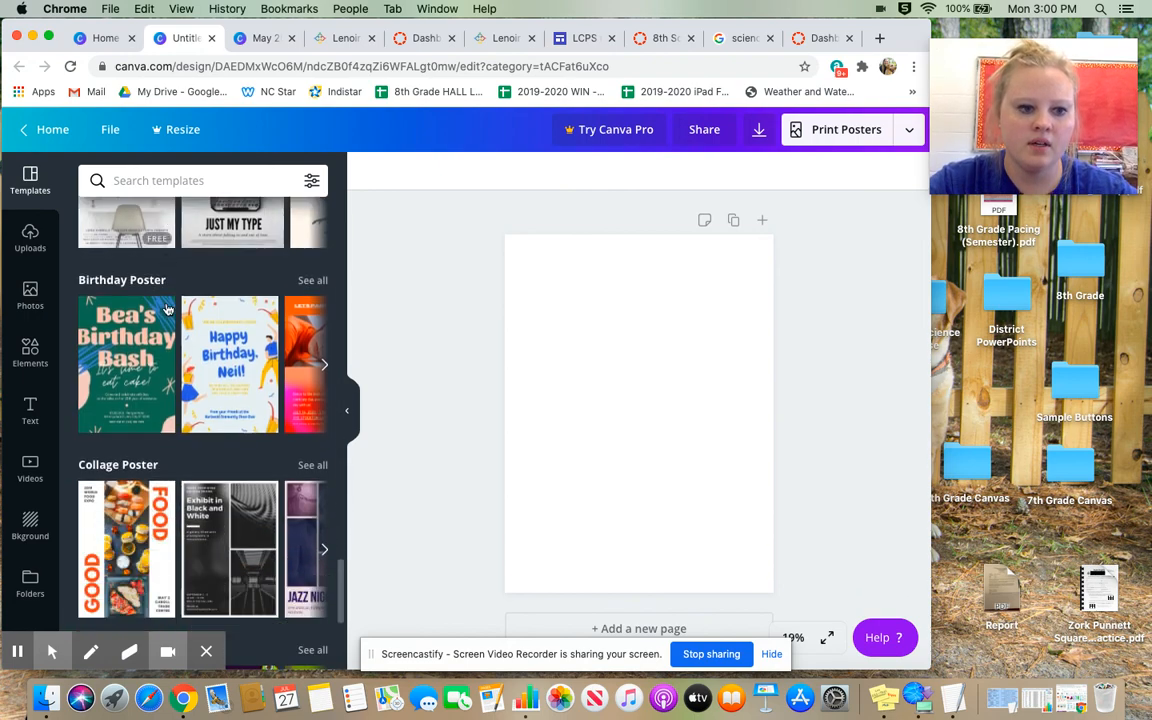
pyautogui.scroll(-10, 168, 308)
pyautogui.scroll(20, 168, 308)
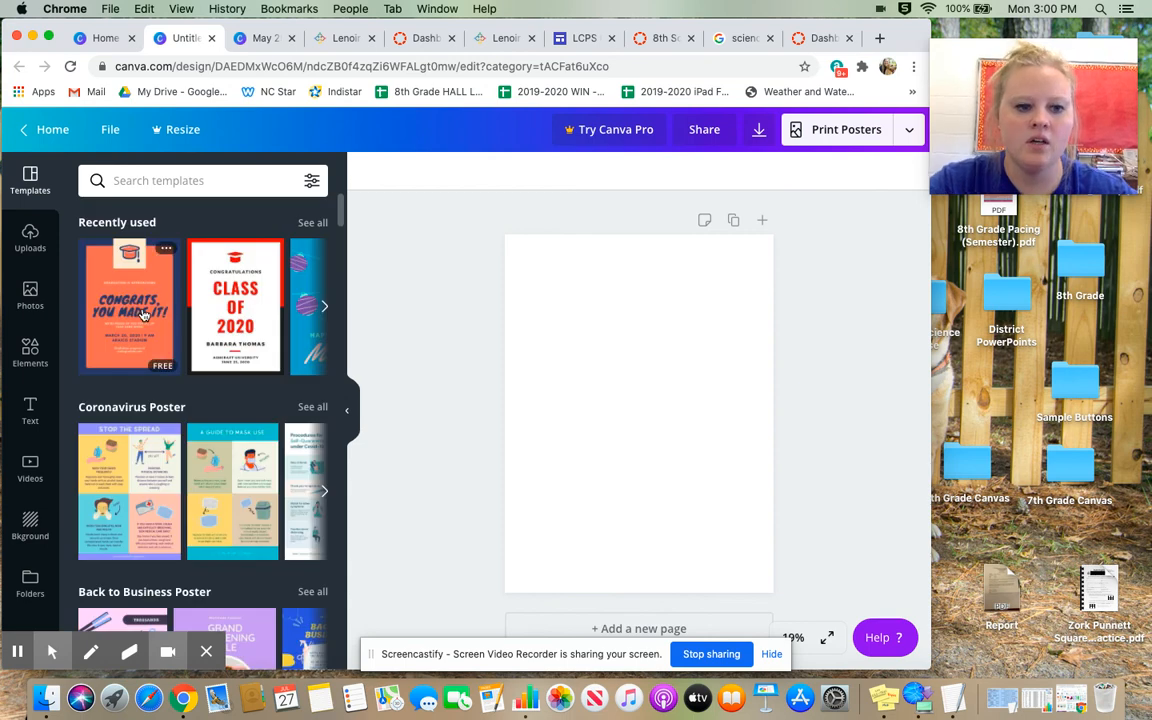
pyautogui.click(142, 318)
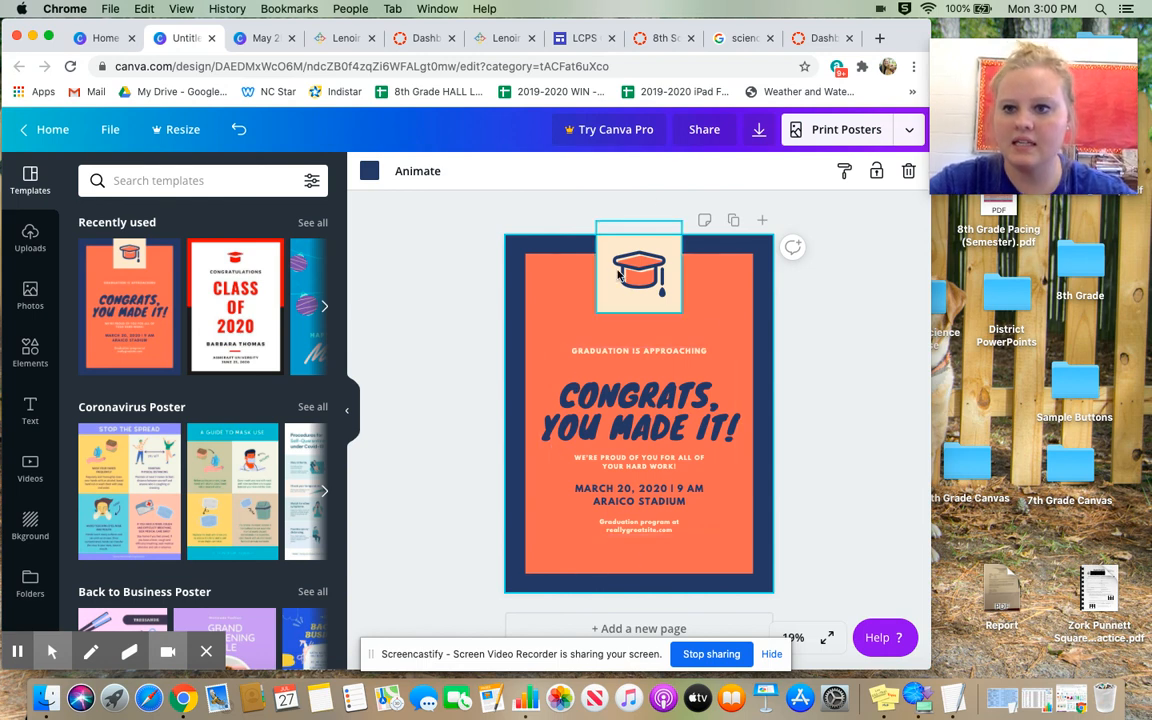
# Step: Delete the graduation cap graphic with its cream box and the "Graduation is approaching" line from the poster
pyautogui.click(648, 283)
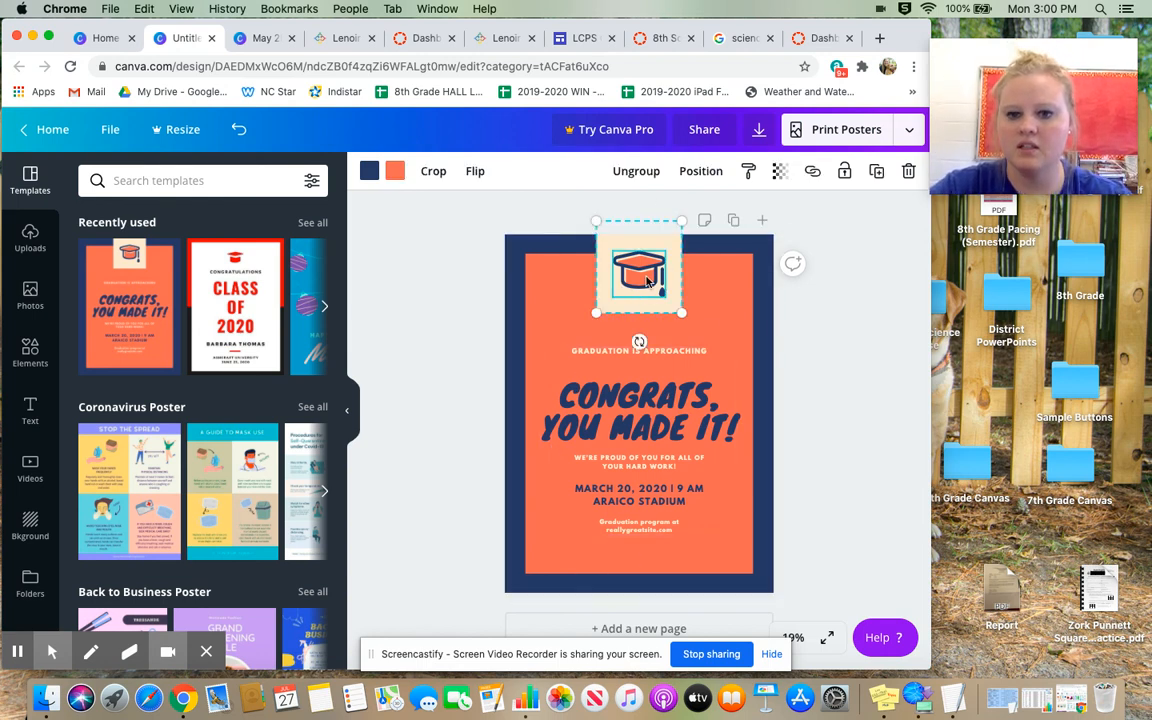
pyautogui.press('Delete')
pyautogui.press('Delete')
pyautogui.click(810, 317)
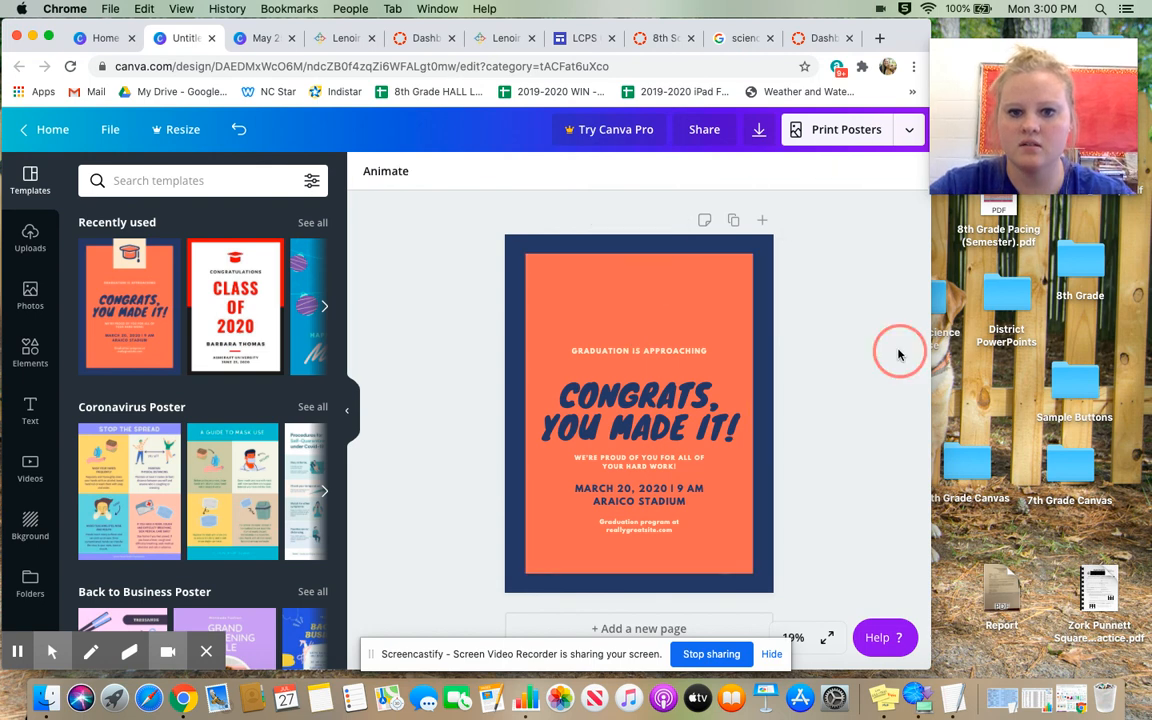
pyautogui.click(680, 355)
pyautogui.press('Delete')
# Step: Move the remaining text group up to the upper part of the orange area and delete all text below the headline
pyautogui.click(662, 403)
pyautogui.moveTo(662, 403); pyautogui.dragTo(662, 303)
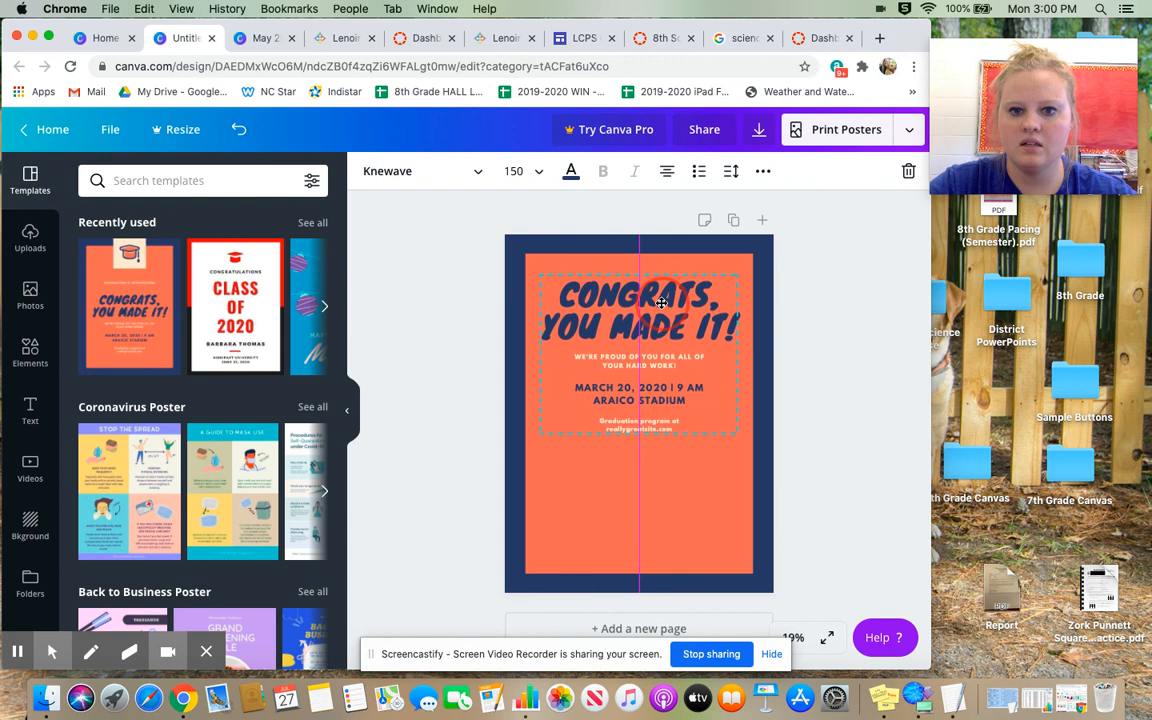
pyautogui.press('Delete')
pyautogui.click(645, 398)
pyautogui.press('Delete')
pyautogui.click(638, 361)
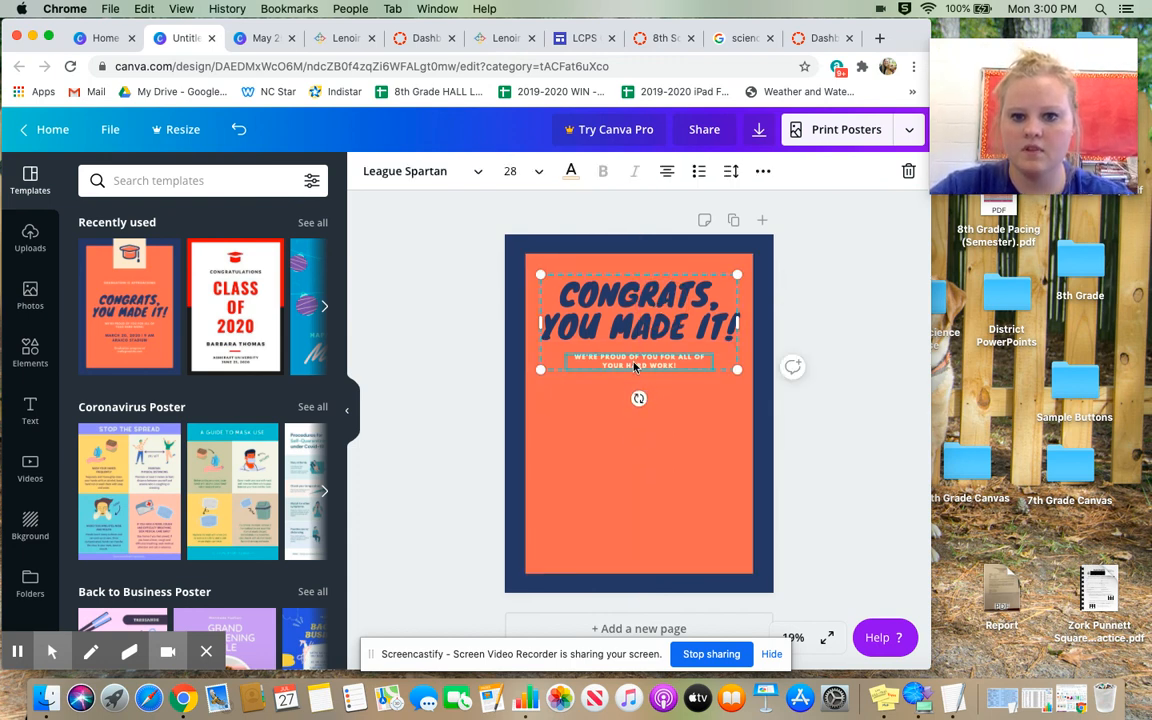
pyautogui.press('Delete')
# Step: Replace the poster's "Congrats, You Made It!" headline with text starting "8TH"
pyautogui.doubleClick(628, 338)
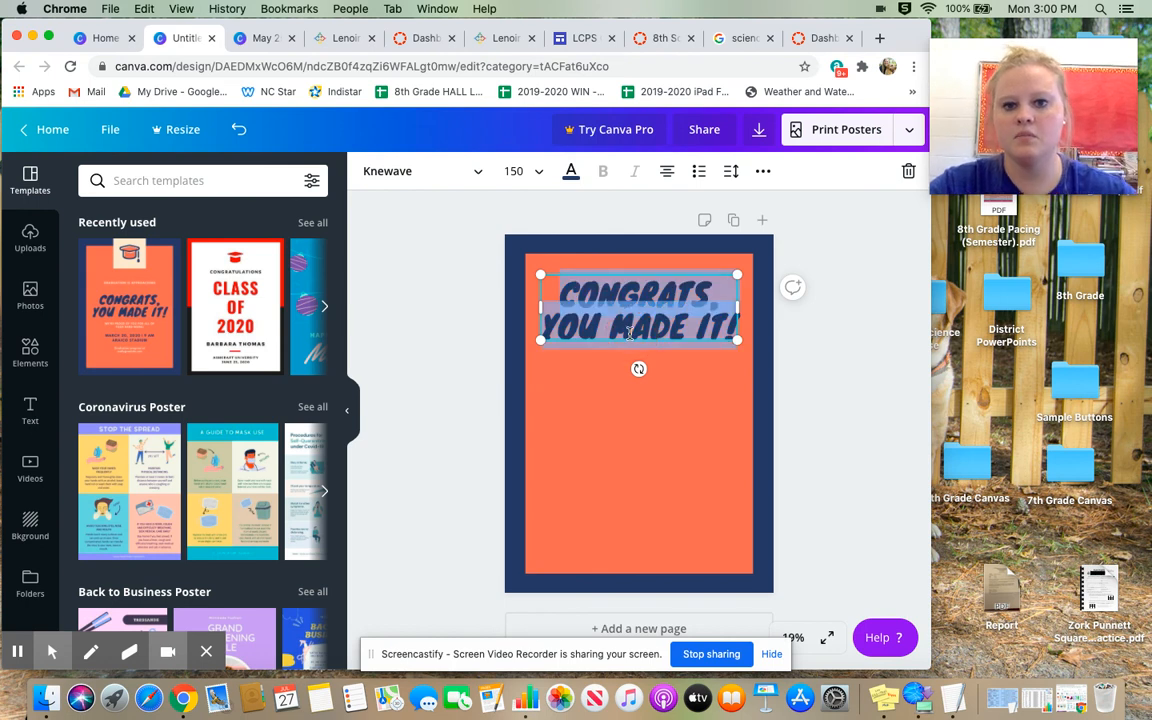
pyautogui.write('8TH')
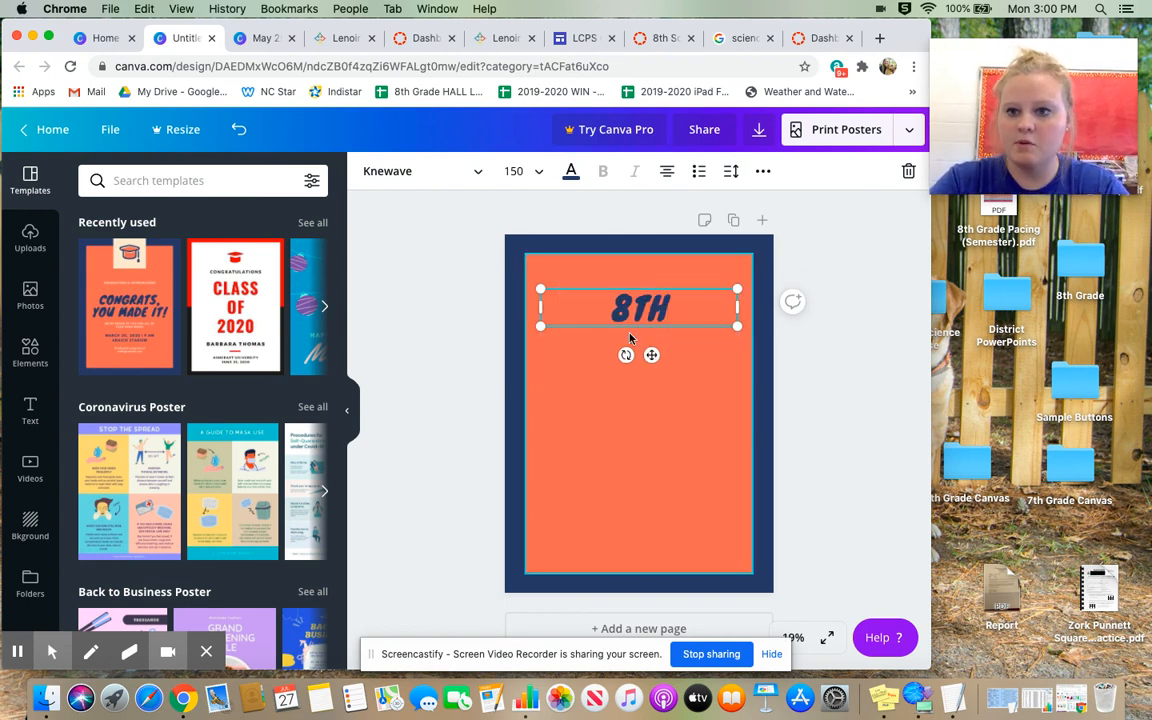
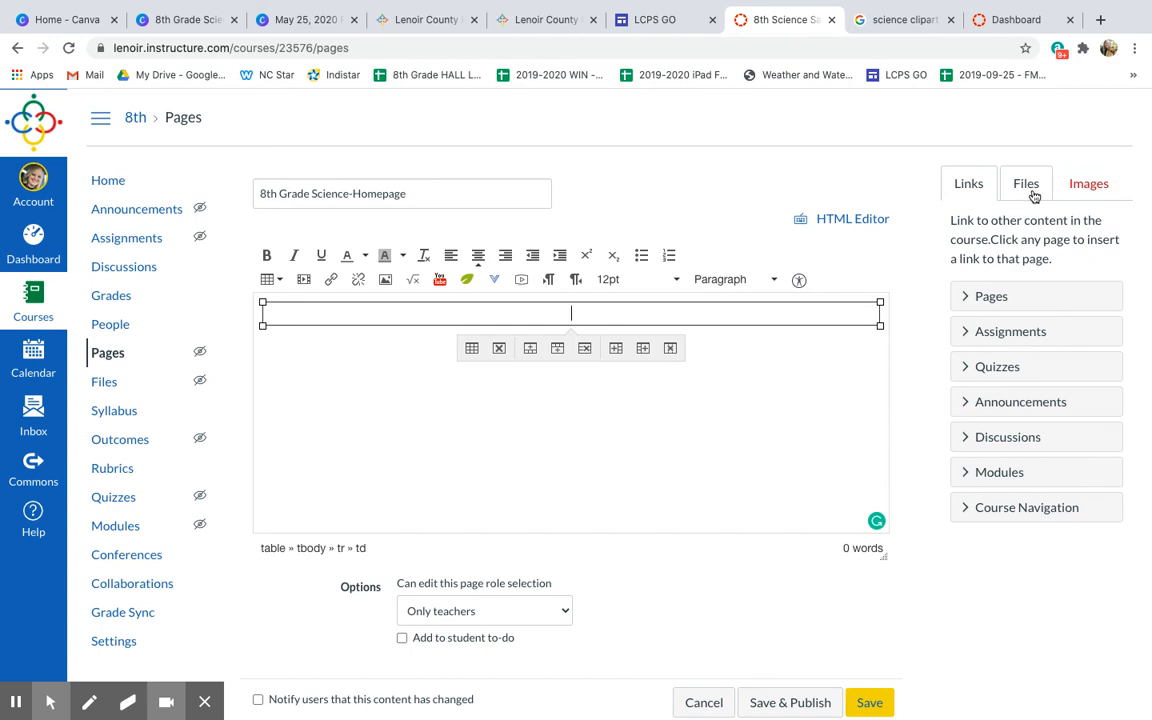
# Step: Upload the Science Homepage image from the Sample Buttons folder to the course files and embed it in the page's table cell
pyautogui.click(1097, 190)
pyautogui.click(1041, 318)
pyautogui.click(984, 362)
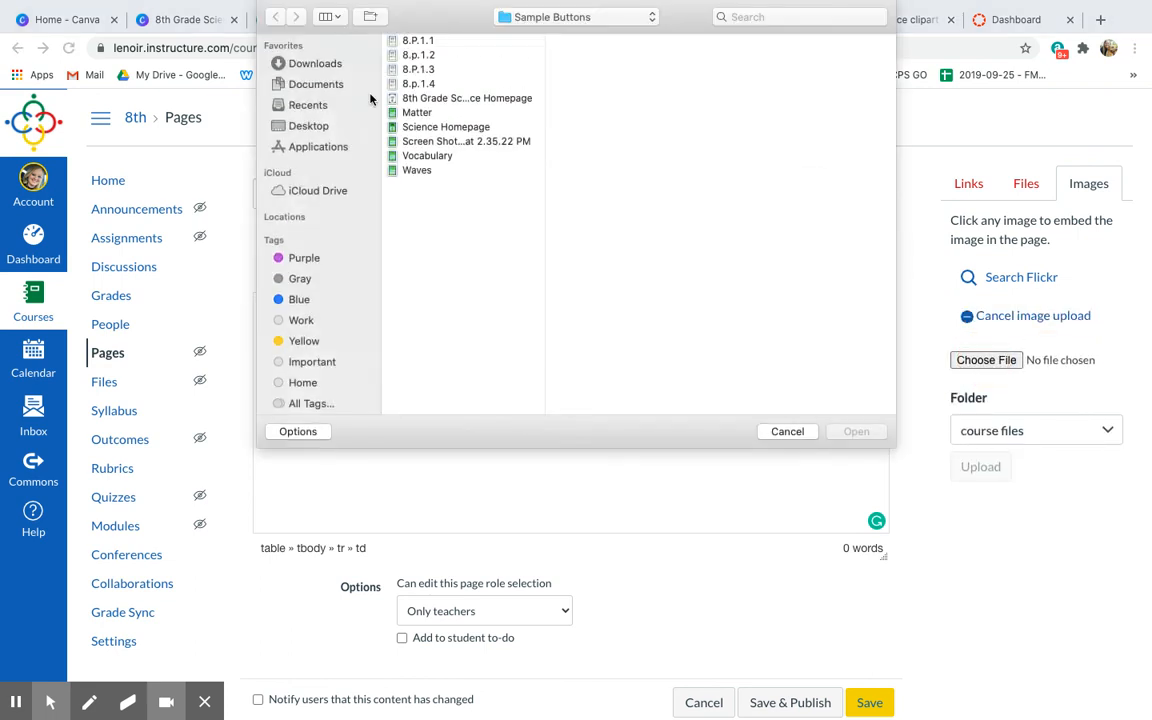
pyautogui.click(440, 128)
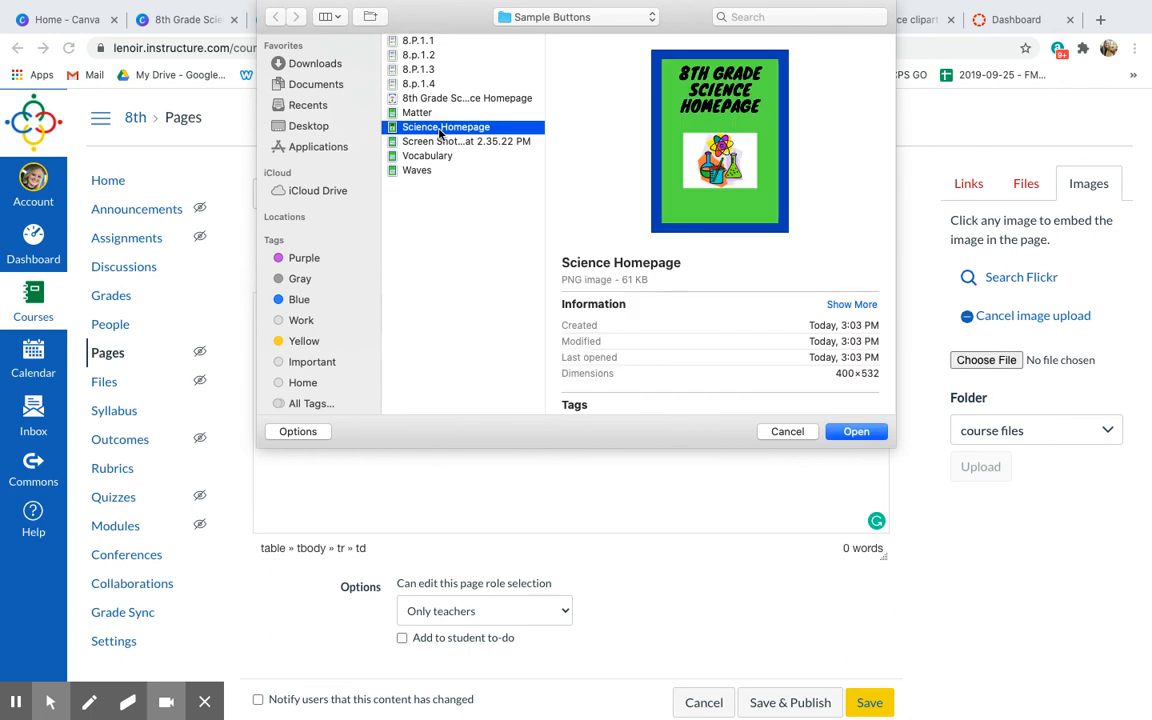
pyautogui.click(856, 431)
pyautogui.click(958, 460)
pyautogui.click(980, 551)
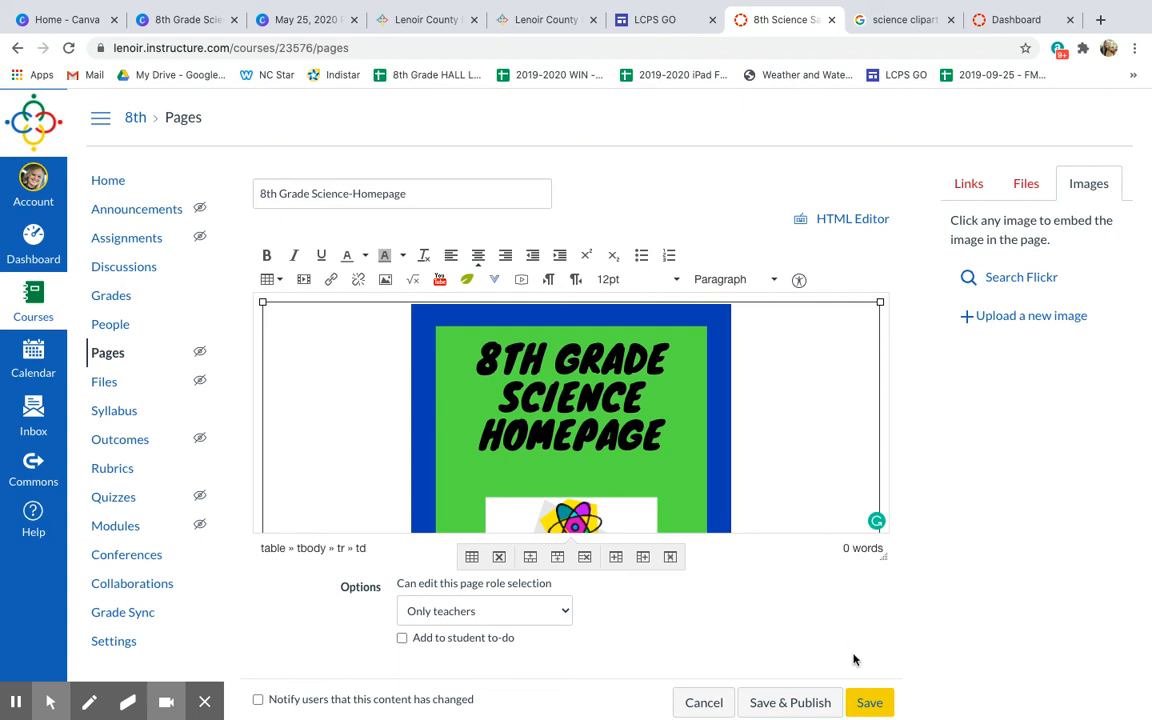
# Step: Save and publish the 8th Grade Science-Homepage page and set it as the course's front page
pyautogui.scroll(-1, 854, 659)
pyautogui.click(783, 679)
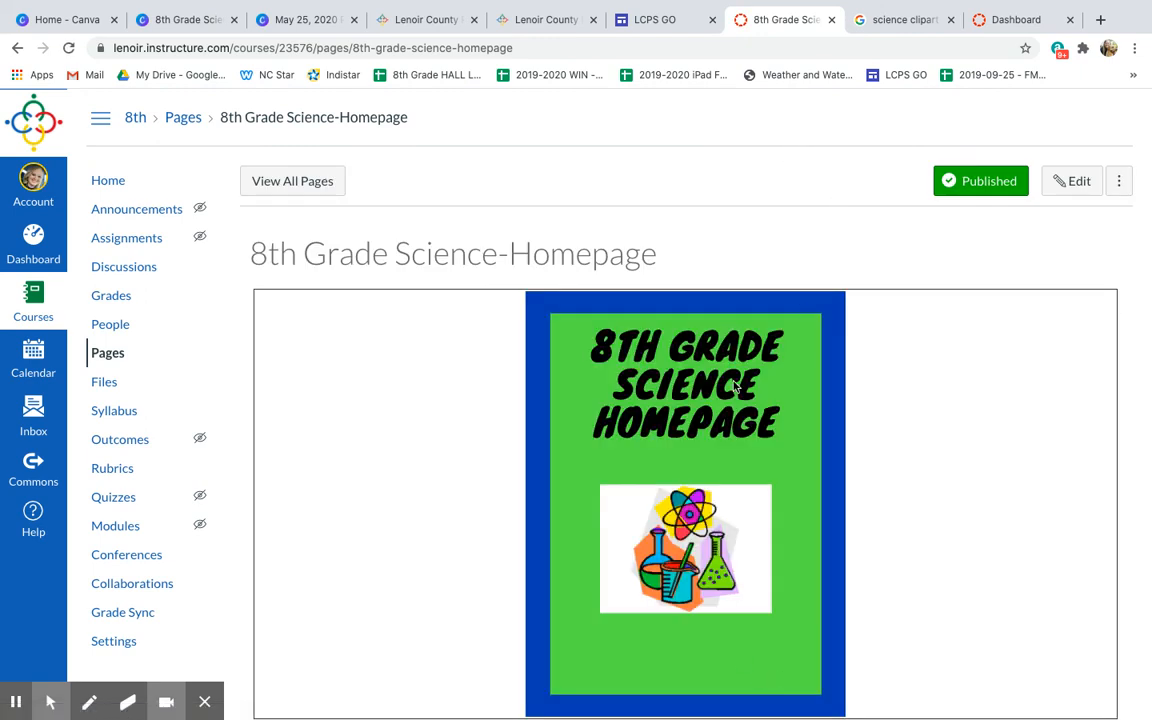
pyautogui.scroll(-1, 735, 386)
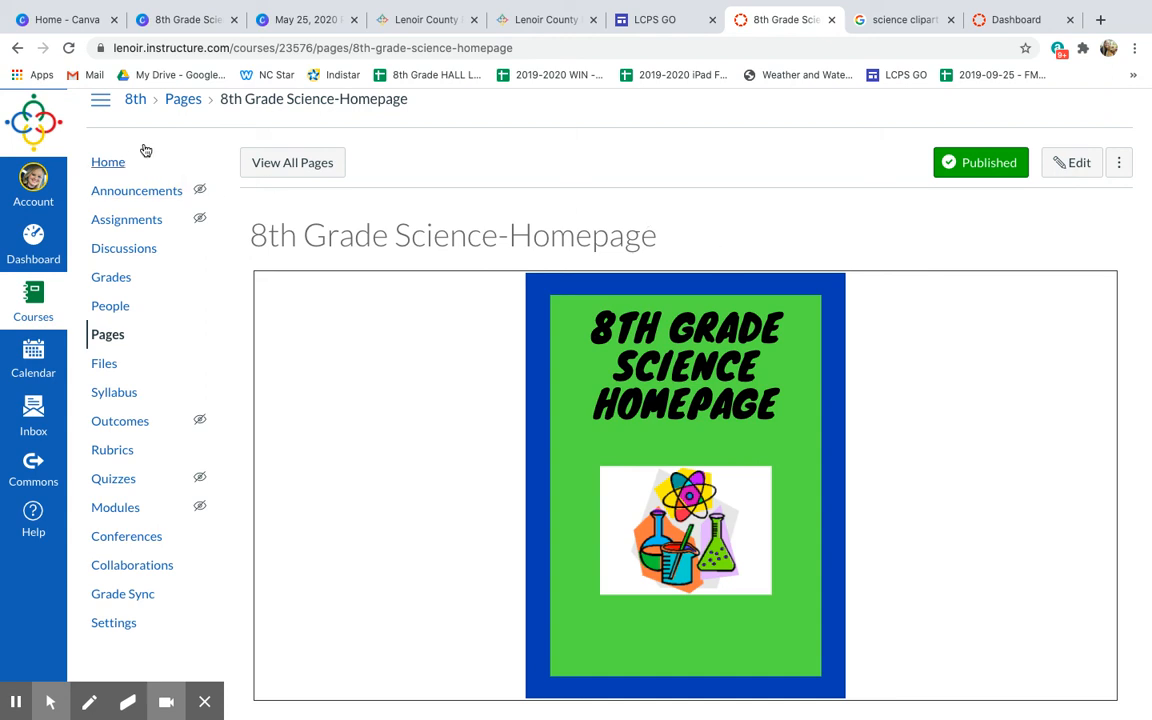
pyautogui.click(1121, 165)
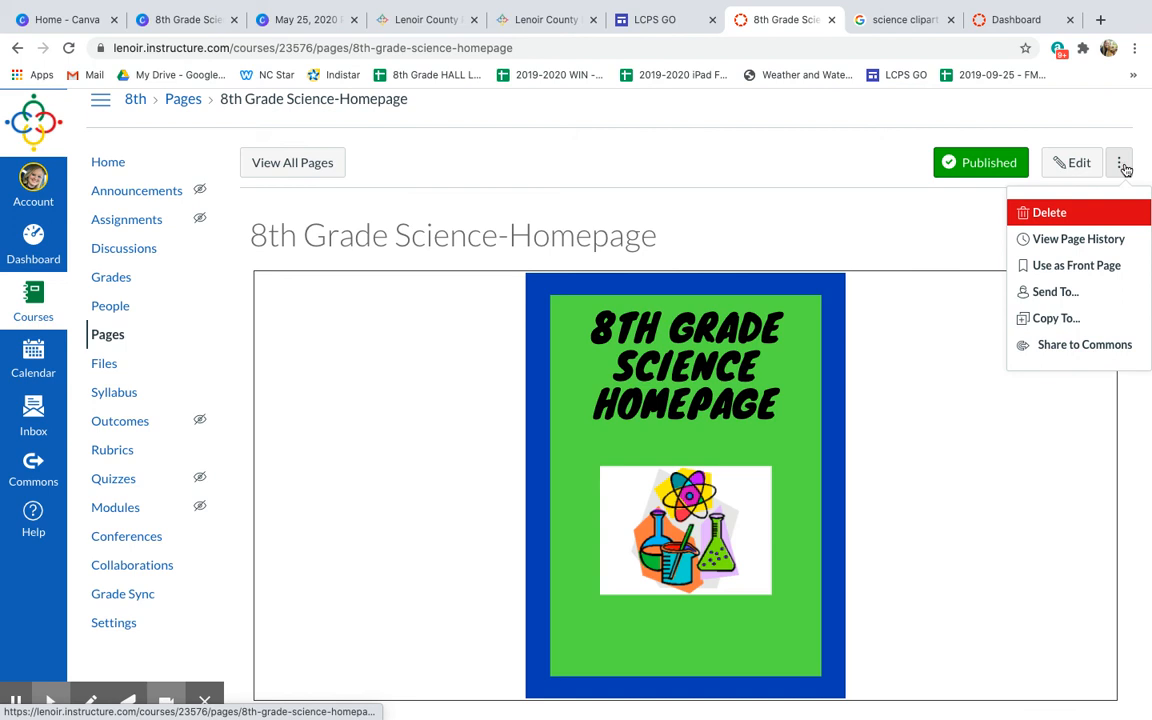
pyautogui.click(1077, 267)
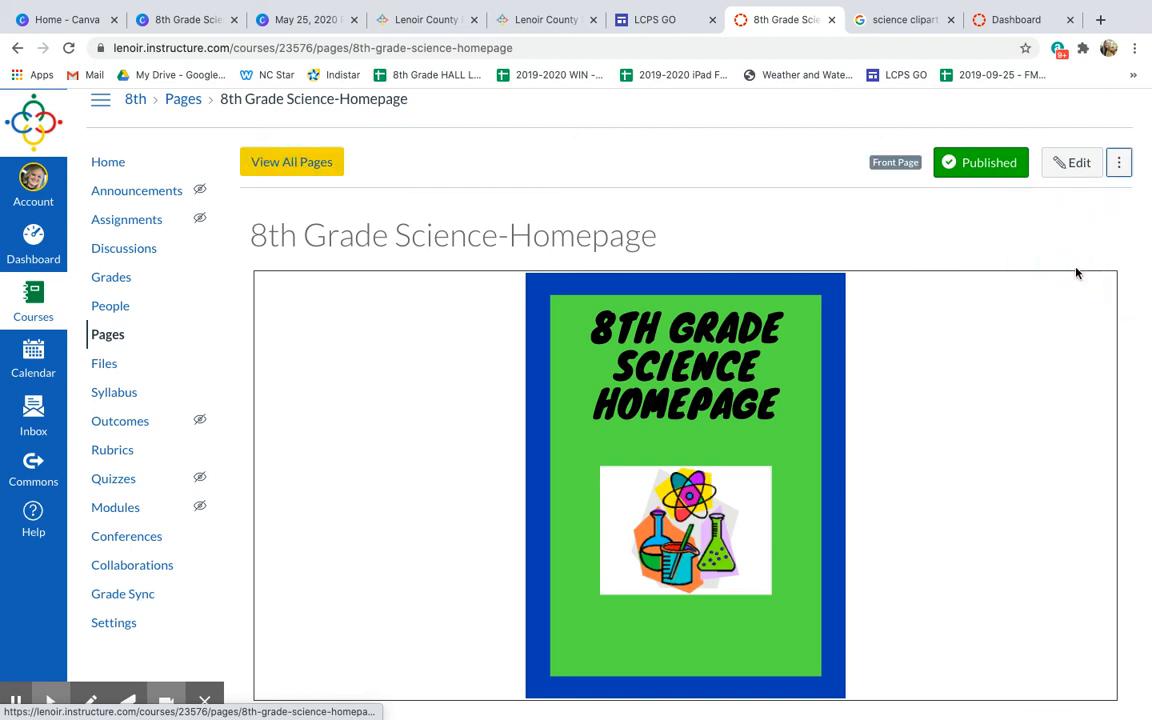
pyautogui.scroll(-1, 639, 412)
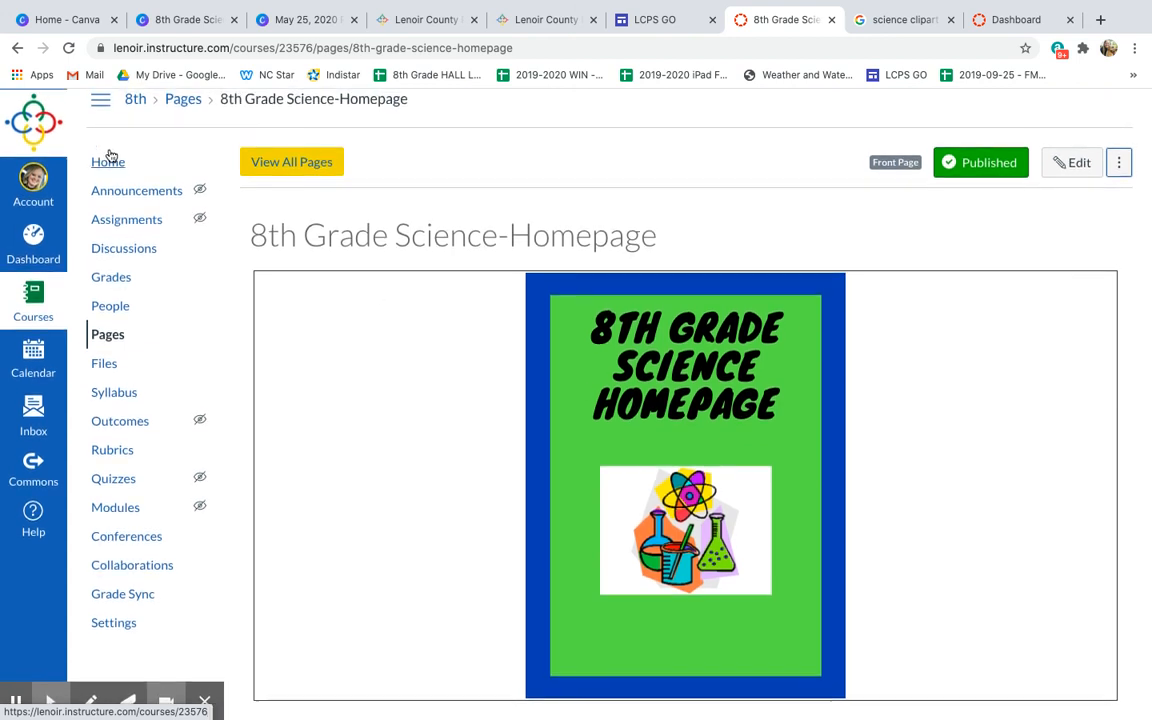
# Step: Set the course home page to display the Pages Front Page, 8th Grade Science-Homepage
pyautogui.click(113, 163)
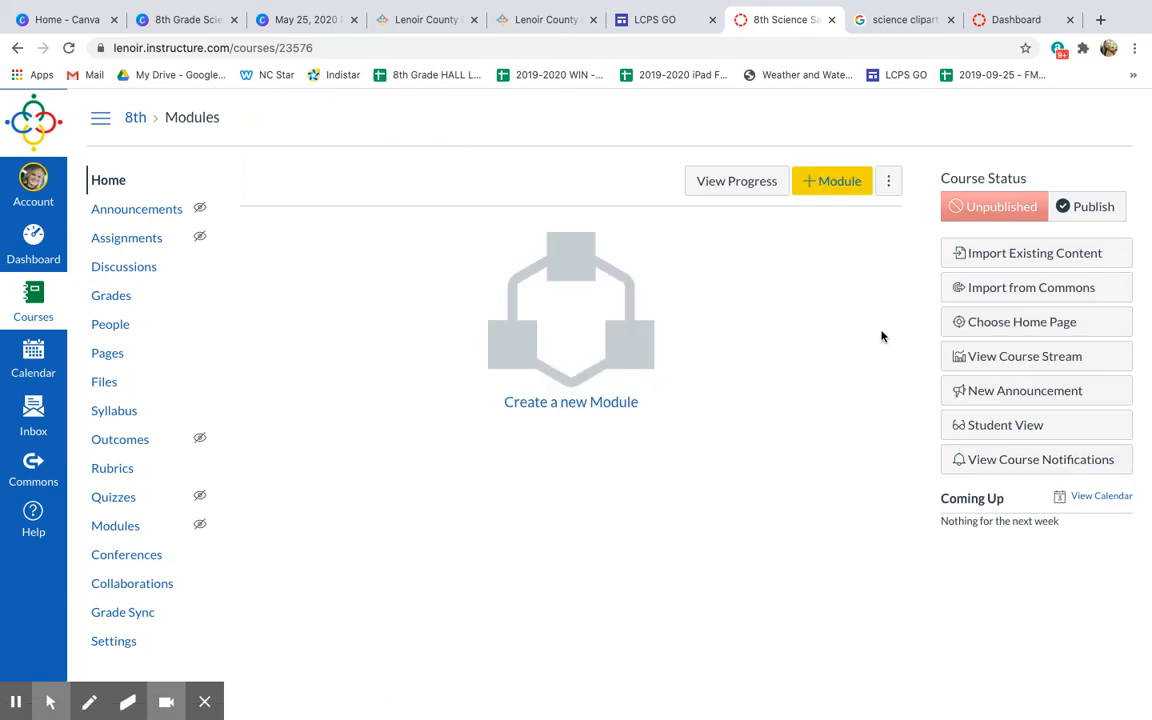
pyautogui.click(987, 328)
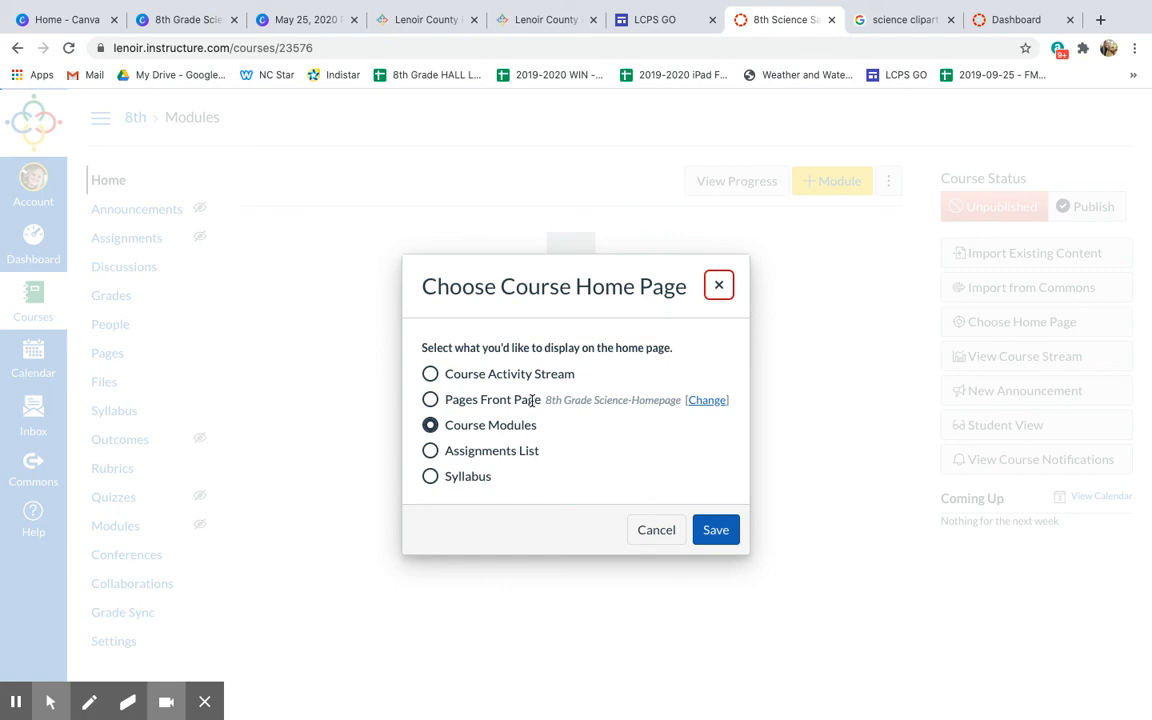
pyautogui.click(430, 401)
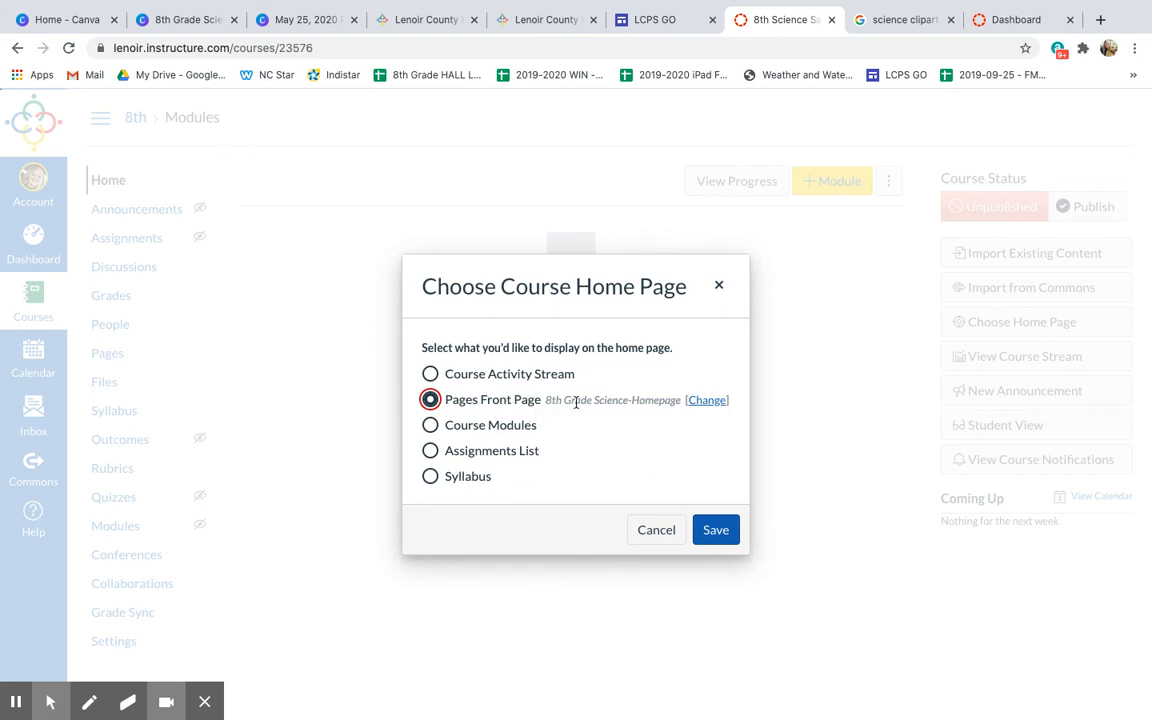
pyautogui.click(716, 533)
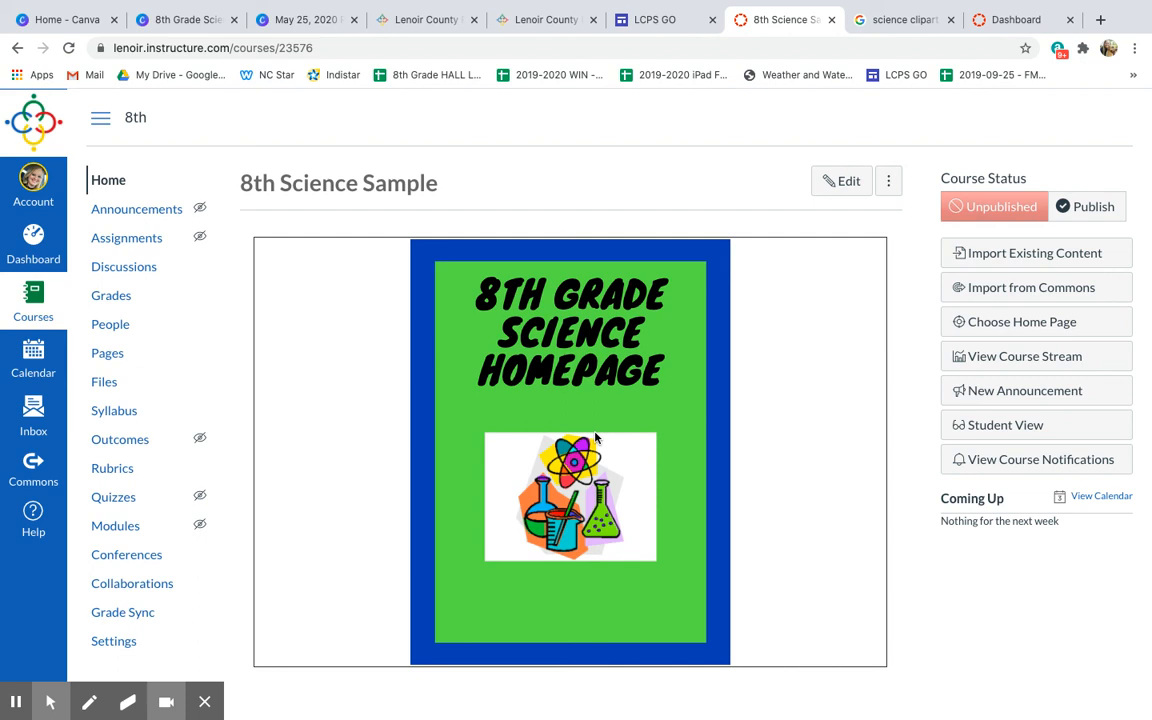
# Step: Edit the homepage and link its 8th Grade Science Homepage image to a new page named "8th Grade Content"
pyautogui.click(846, 185)
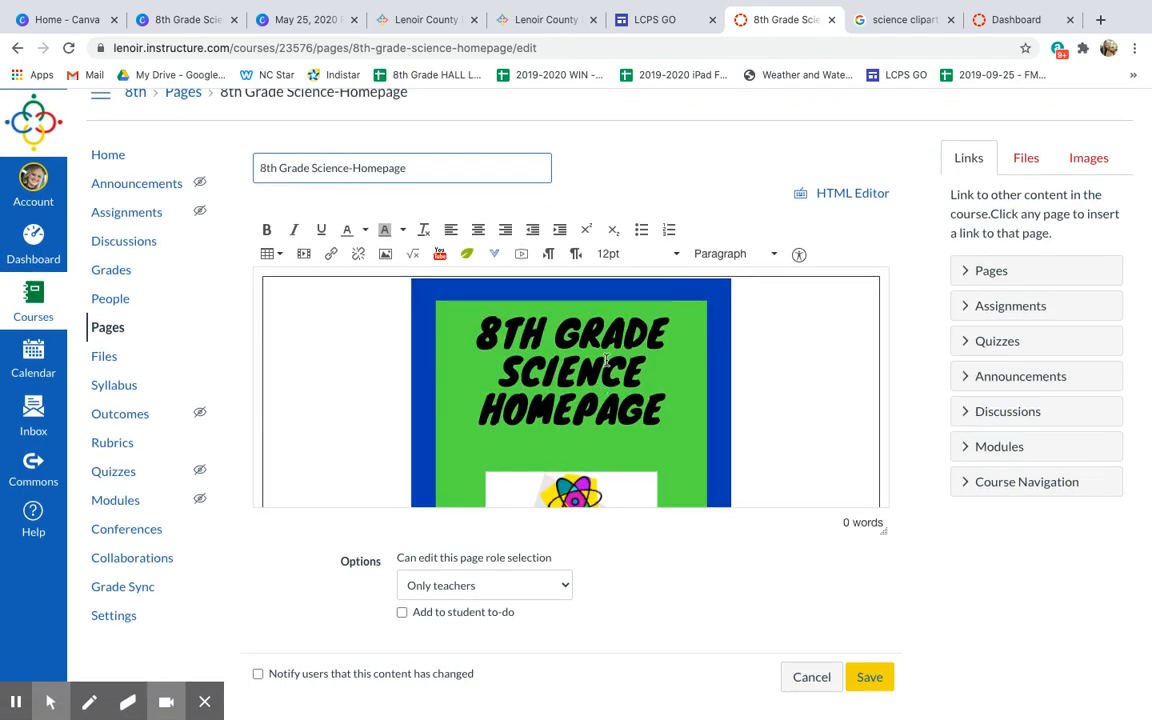
pyautogui.scroll(-2, 604, 375)
pyautogui.scroll(2, 604, 360)
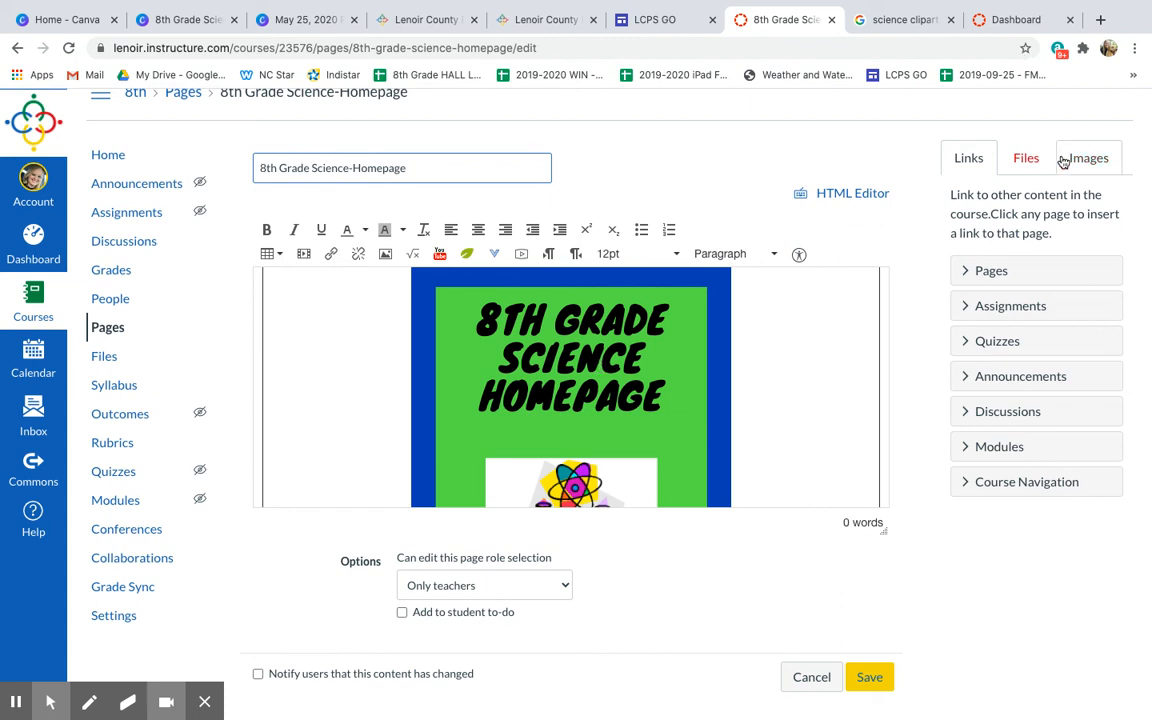
pyautogui.click(985, 273)
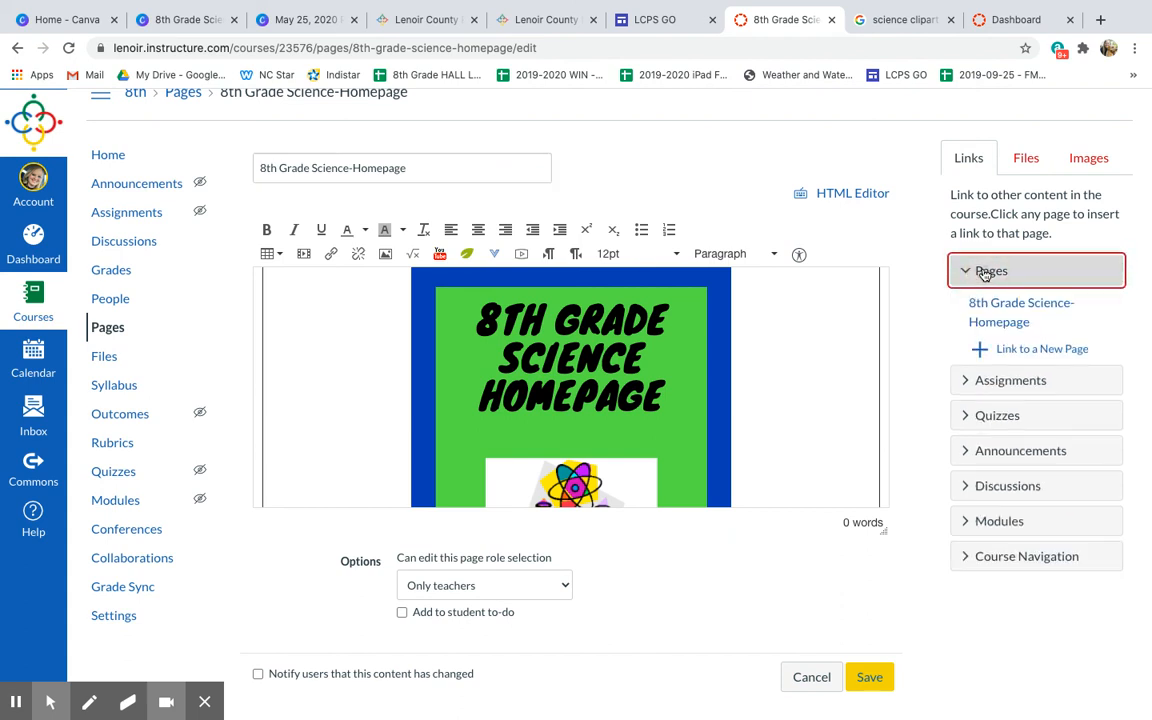
pyautogui.click(570, 395)
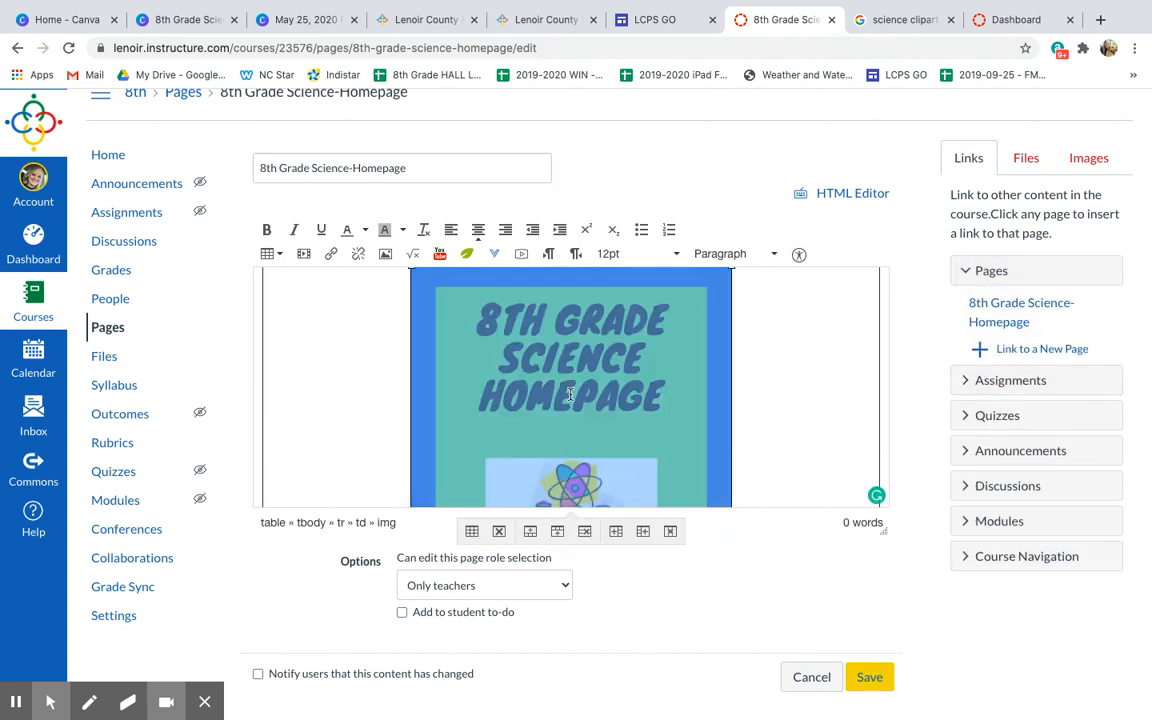
pyautogui.click(1022, 351)
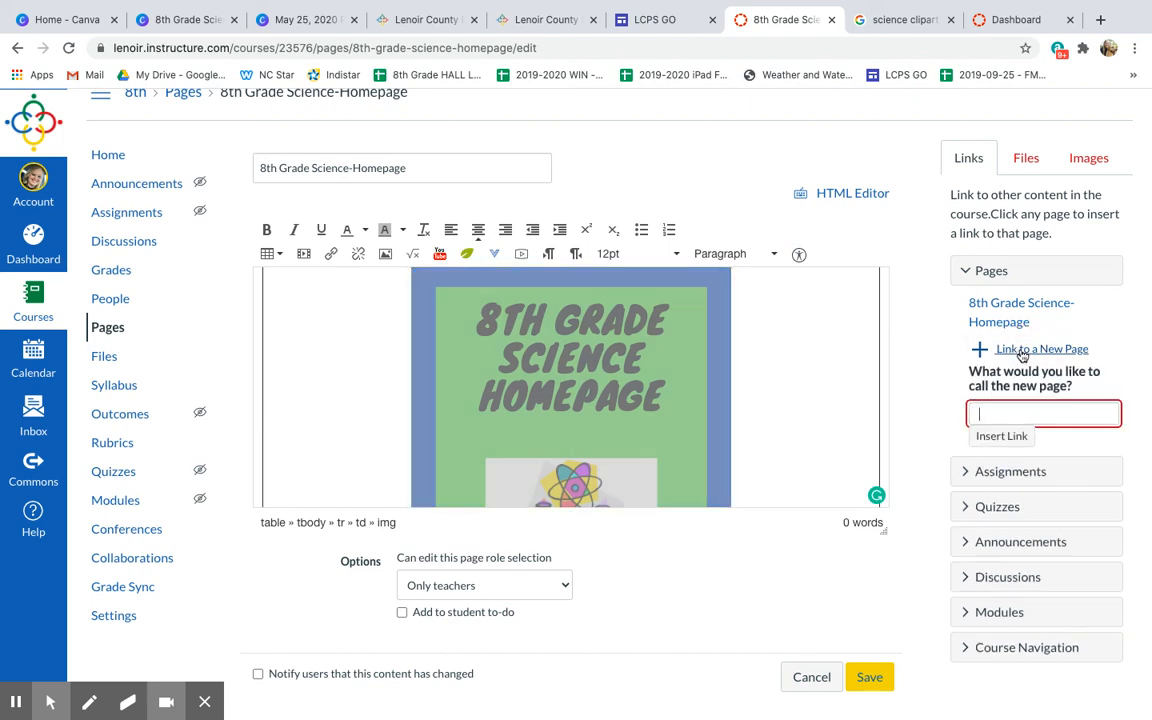
pyautogui.write('8th Grade Content')
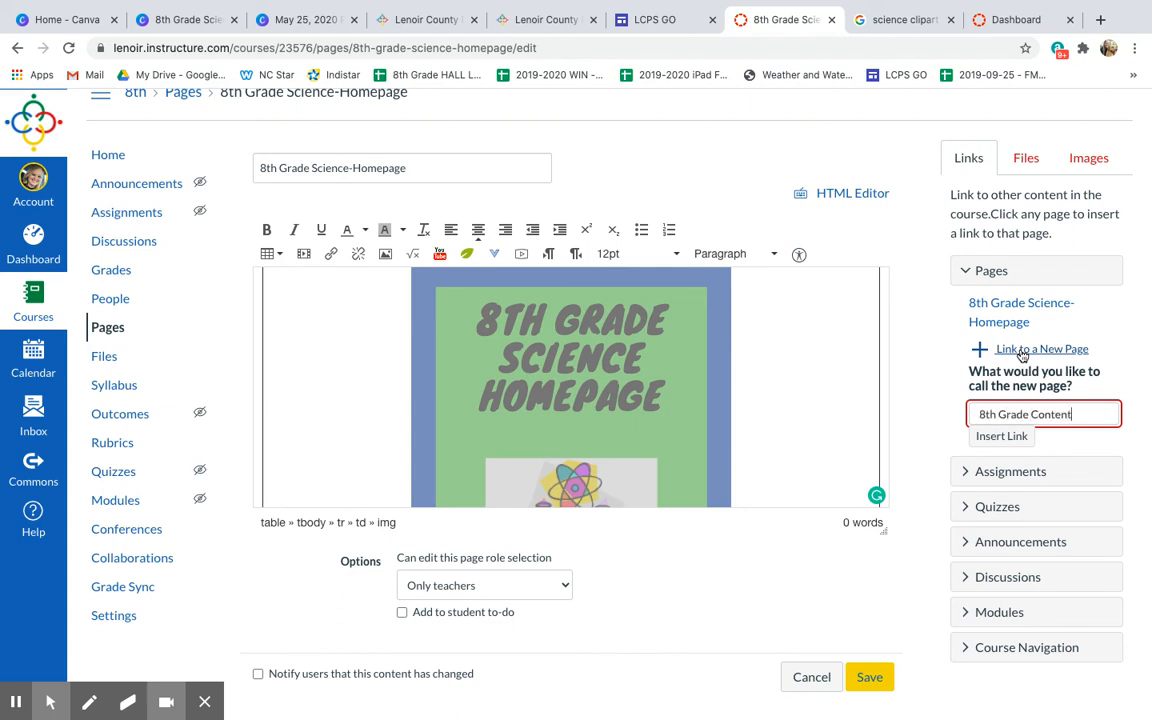
pyautogui.click(1005, 437)
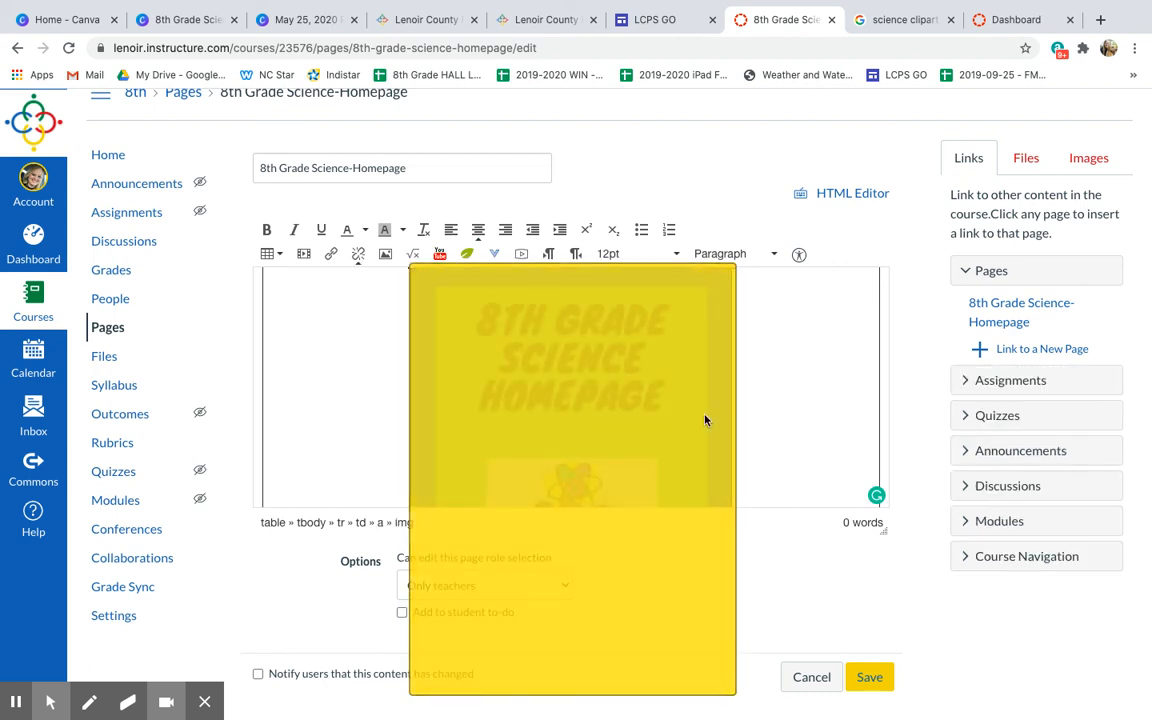
# Step: Save the 8th Grade Science-Homepage page and follow its image link to the new 8th Grade Content page
pyautogui.click(869, 676)
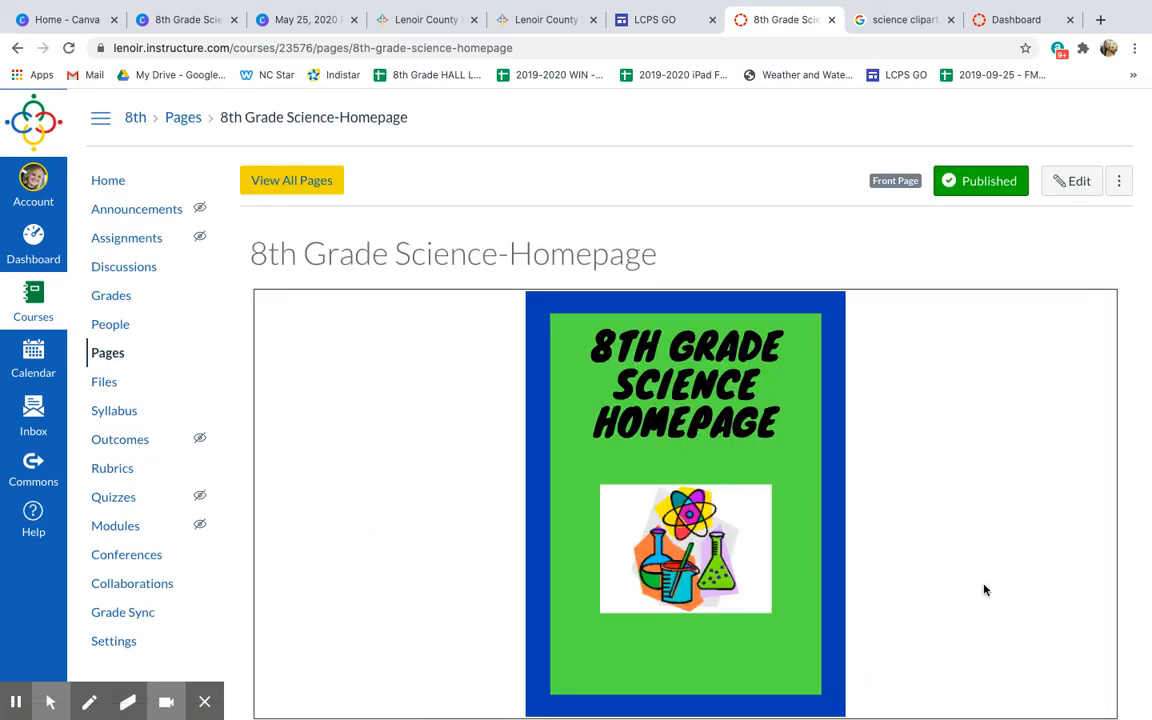
pyautogui.click(787, 467)
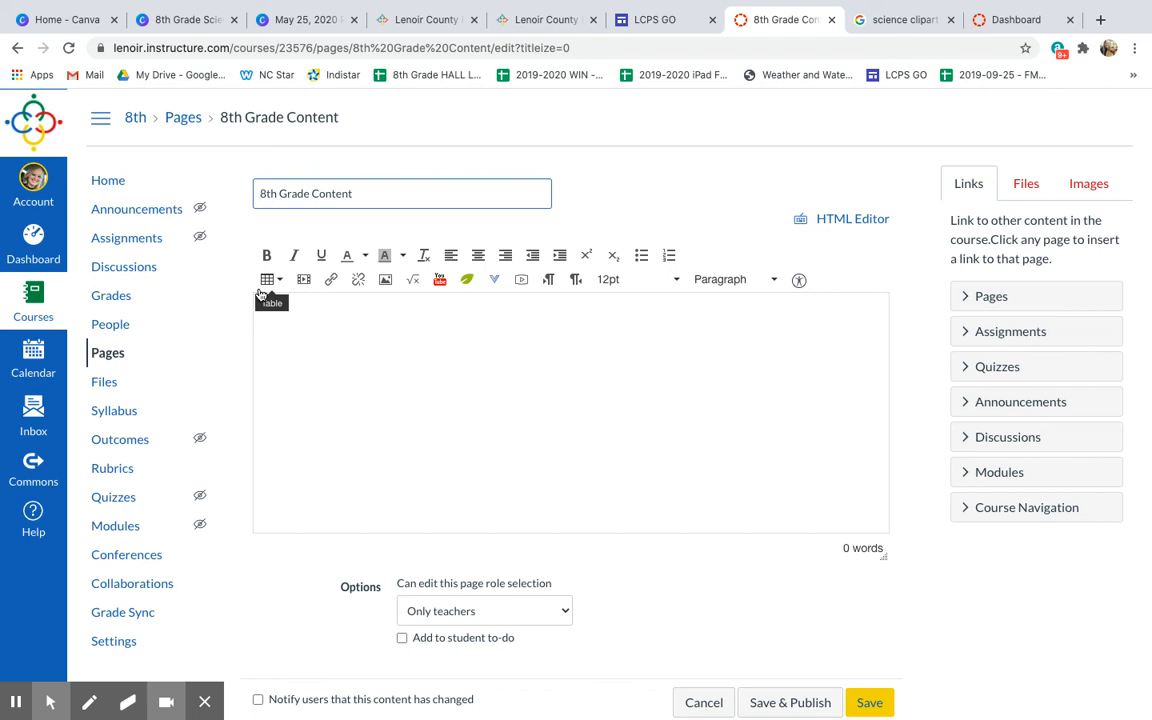
# Step: Insert a 2 x 2 table in the 8th Grade Content page and center-align all of its cells
pyautogui.click(280, 281)
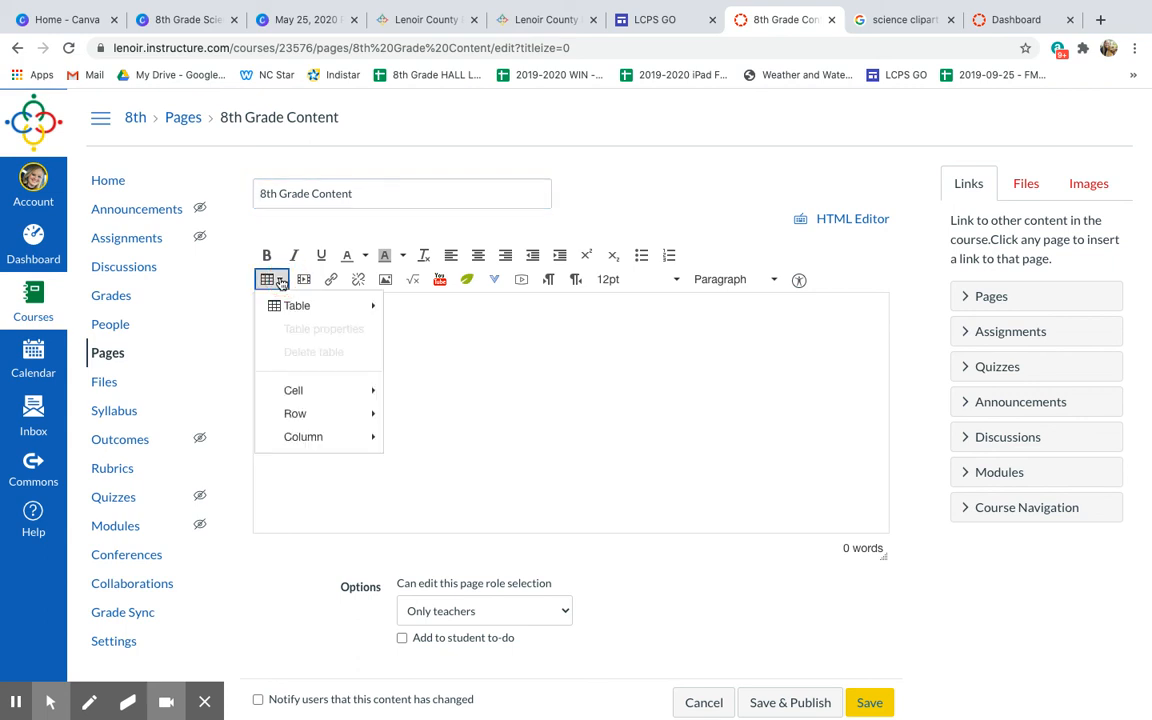
pyautogui.moveTo(300, 316)
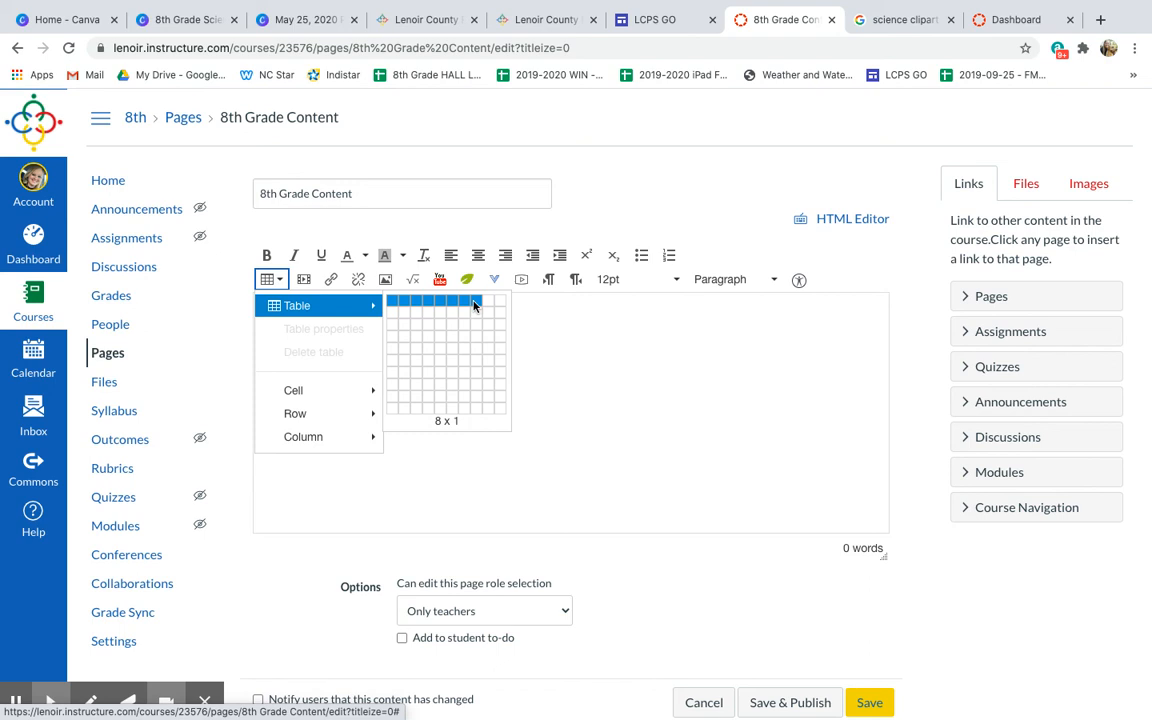
pyautogui.click(404, 315)
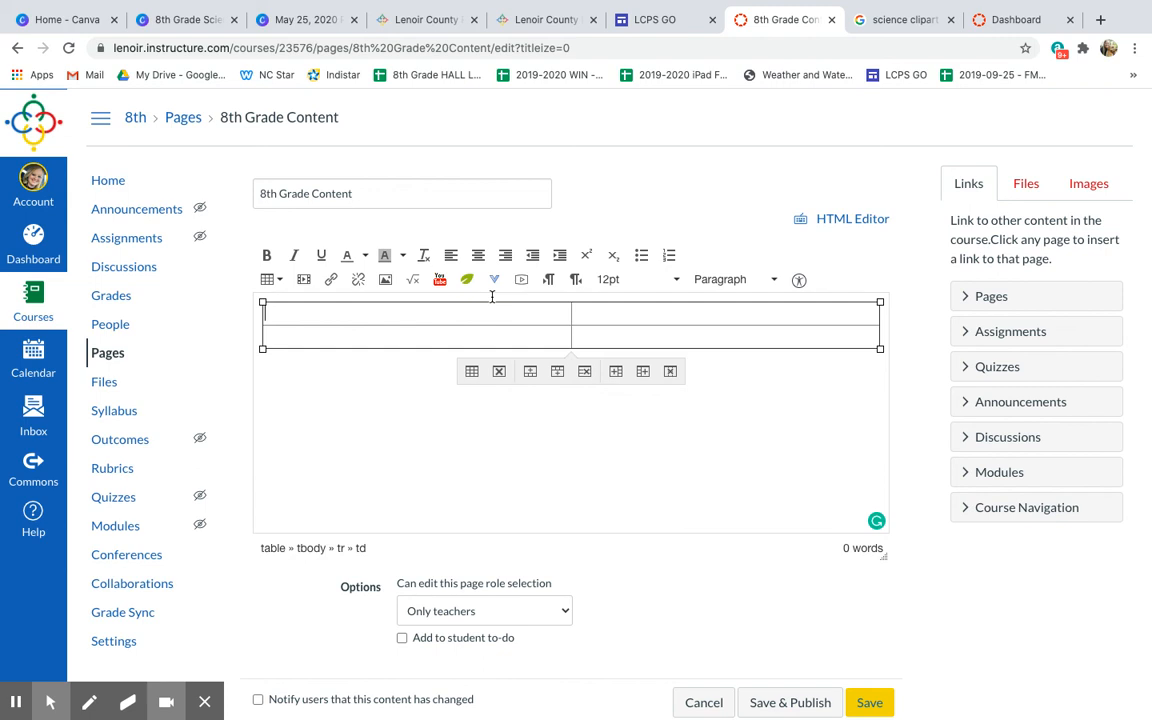
pyautogui.moveTo(519, 318); pyautogui.dragTo(699, 334)
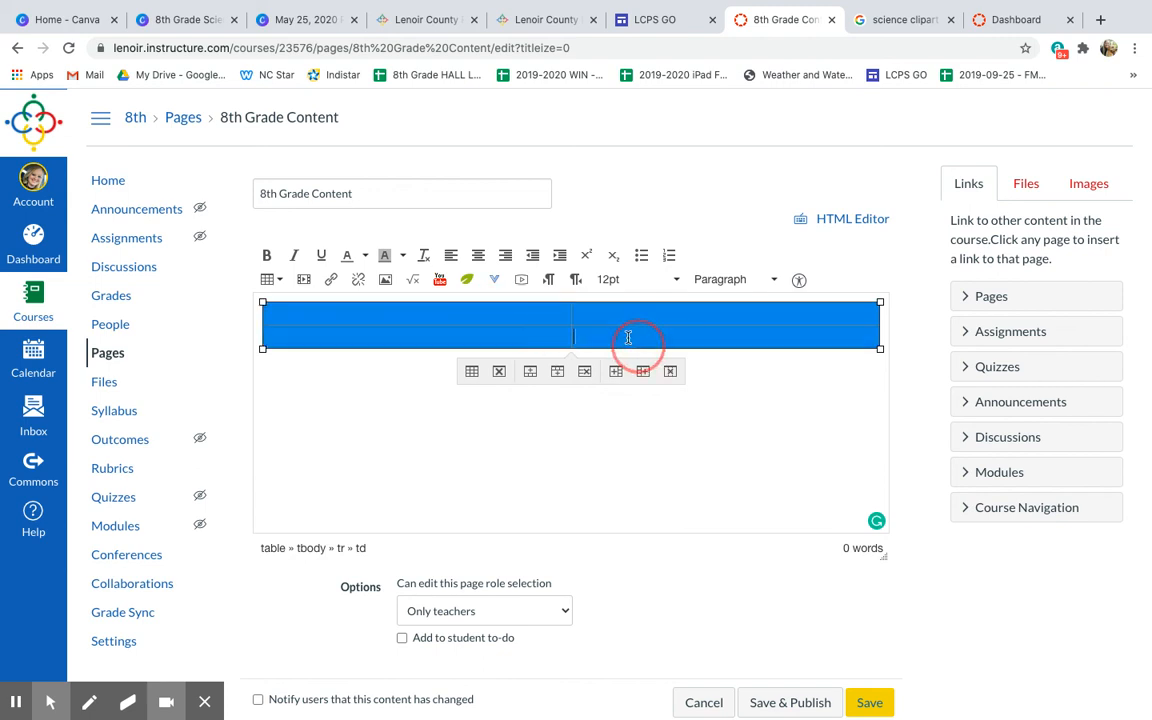
pyautogui.click(479, 256)
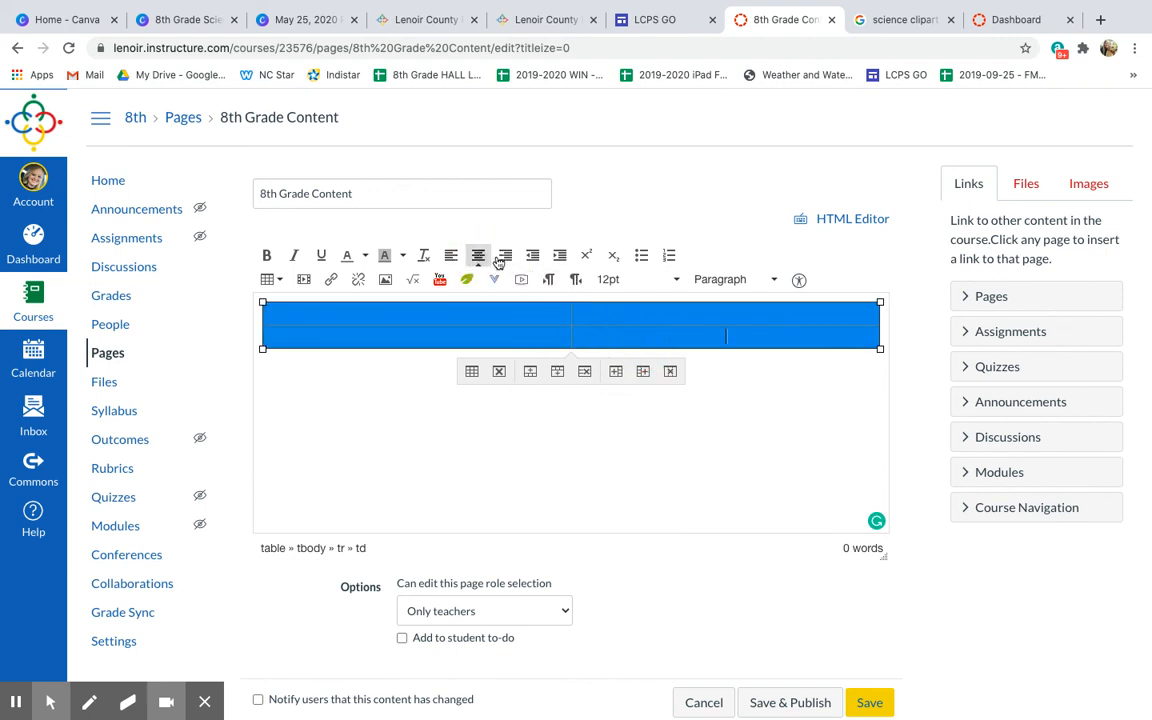
pyautogui.click(490, 339)
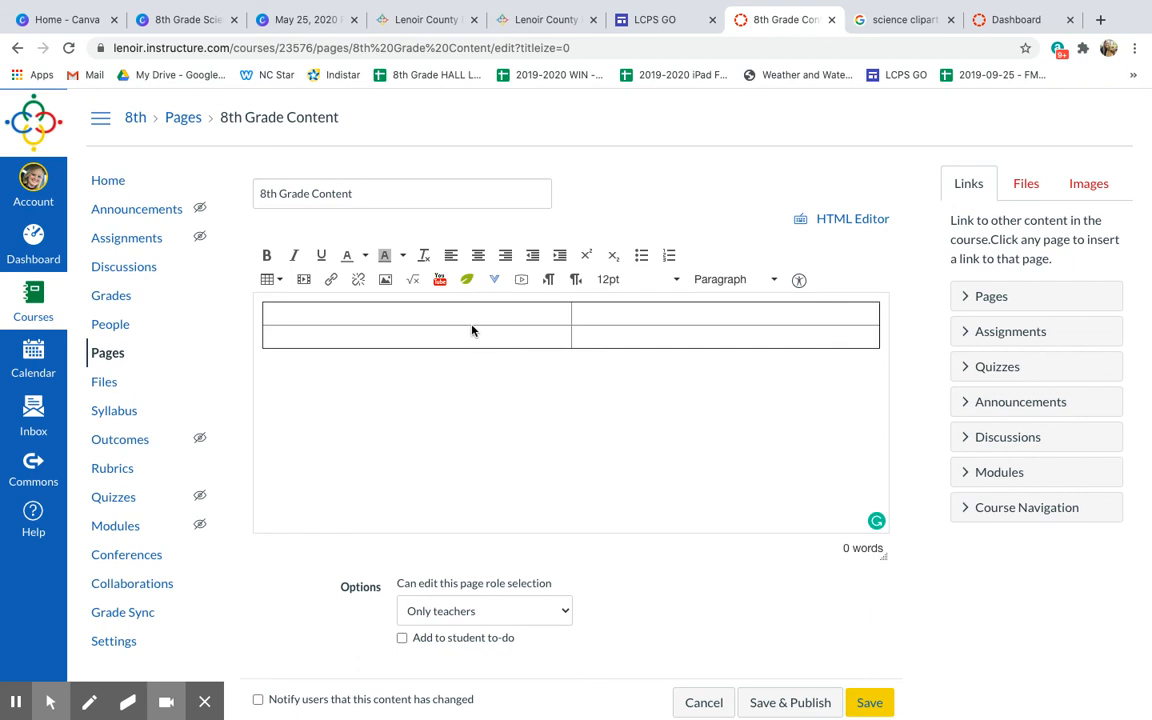
pyautogui.click(445, 315)
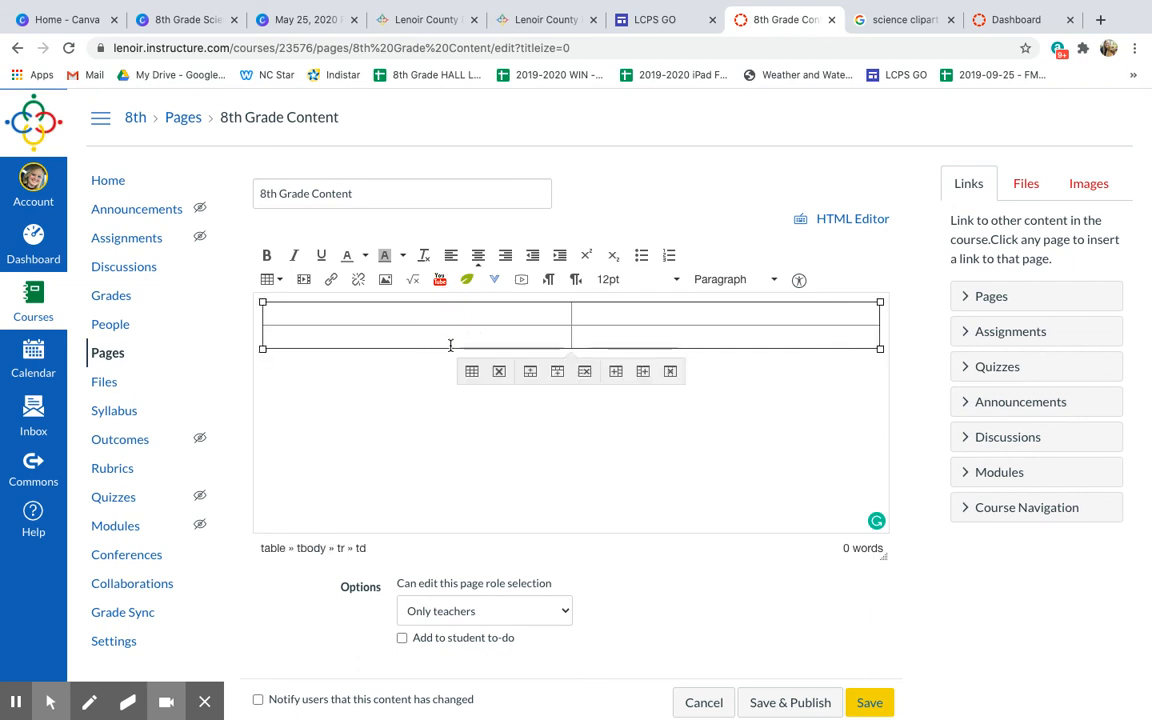
pyautogui.click(425, 314)
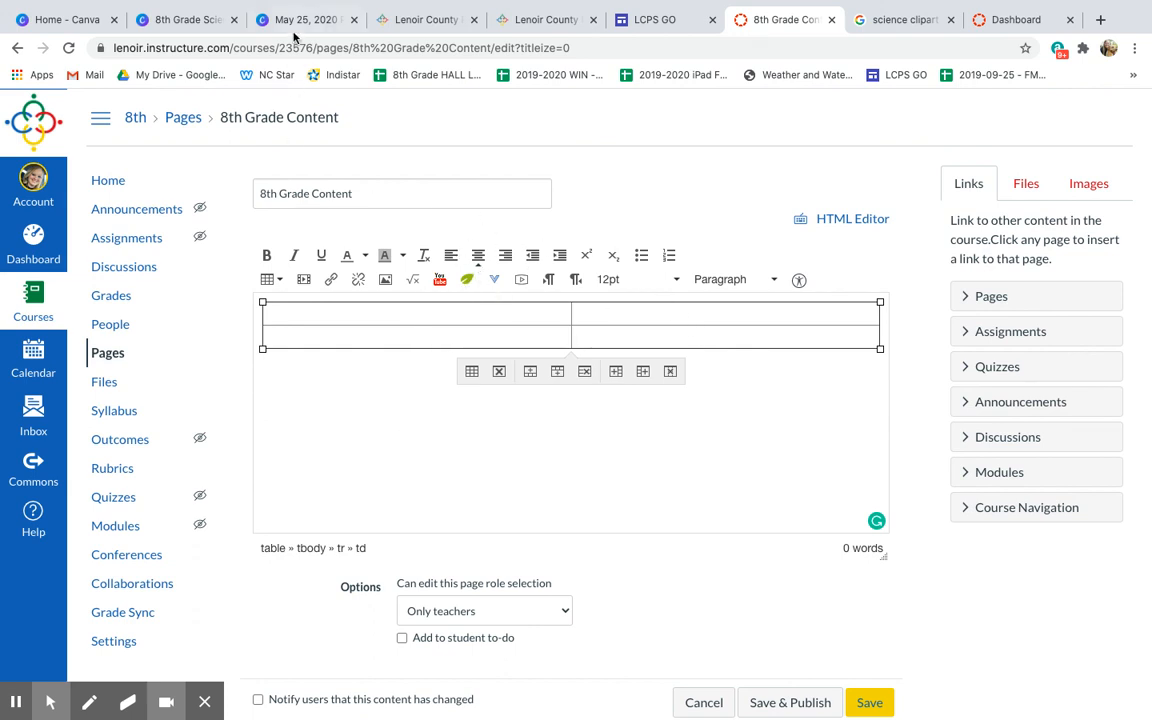
# Step: Switch to the 8th Grade Science Homepage design in Canva and replace "HOMEPAGE" in its heading with "VOCABULARY"
pyautogui.click(62, 20)
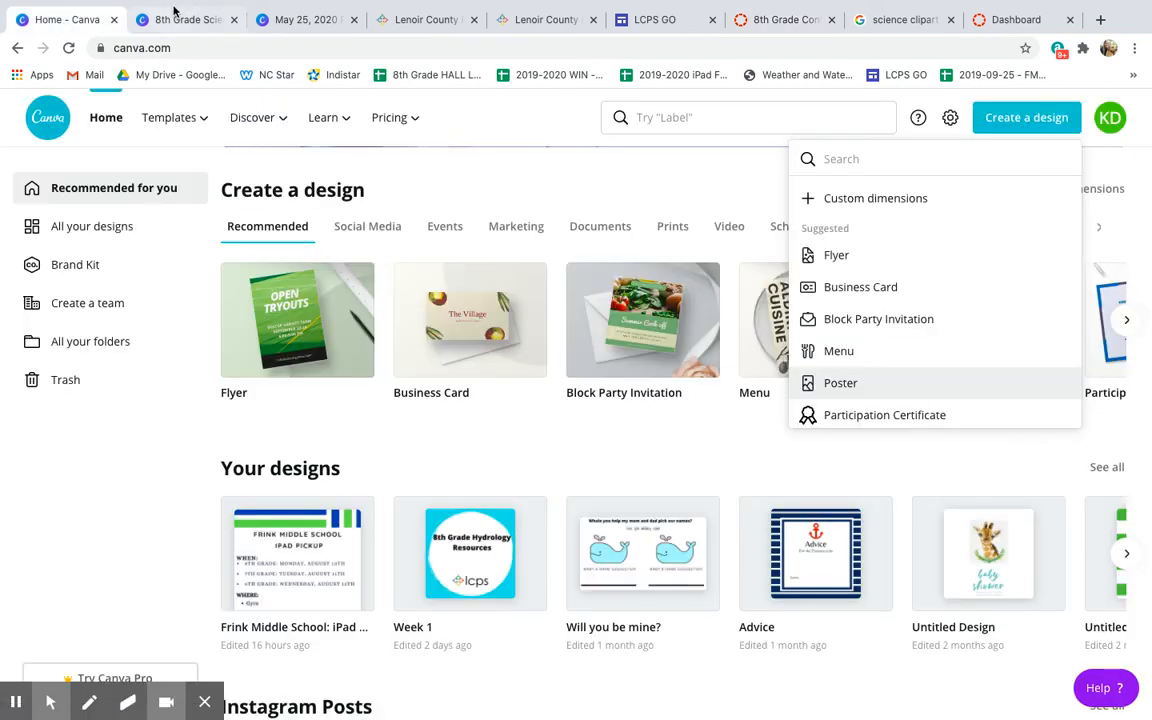
pyautogui.click(174, 11)
pyautogui.click(793, 285)
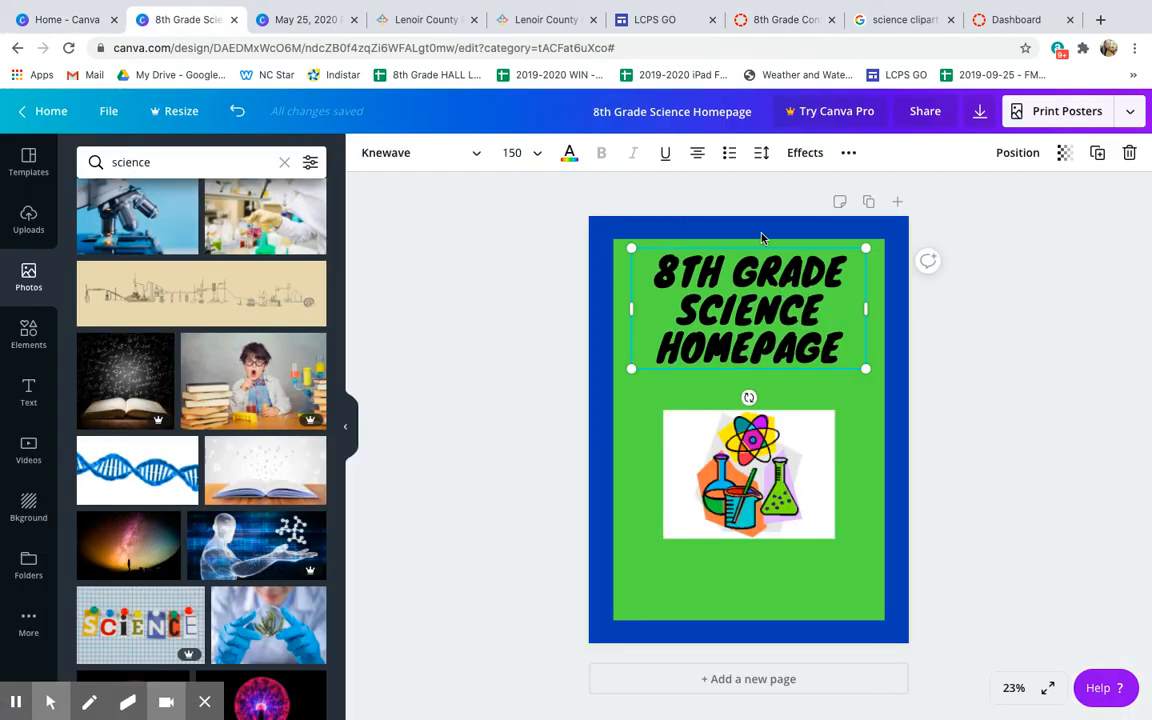
pyautogui.doubleClick(821, 333)
pyautogui.moveTo(846, 346); pyautogui.dragTo(666, 336)
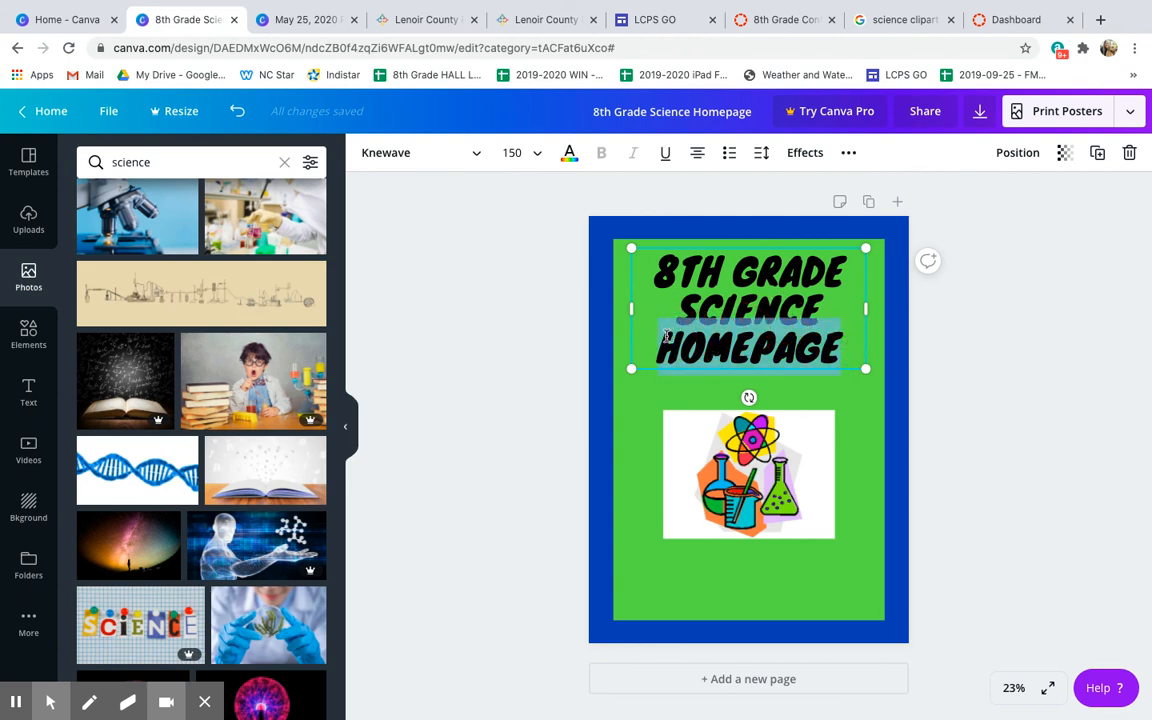
pyautogui.press('BackSpace')
pyautogui.write('VOCABULARY')
pyautogui.click(954, 490)
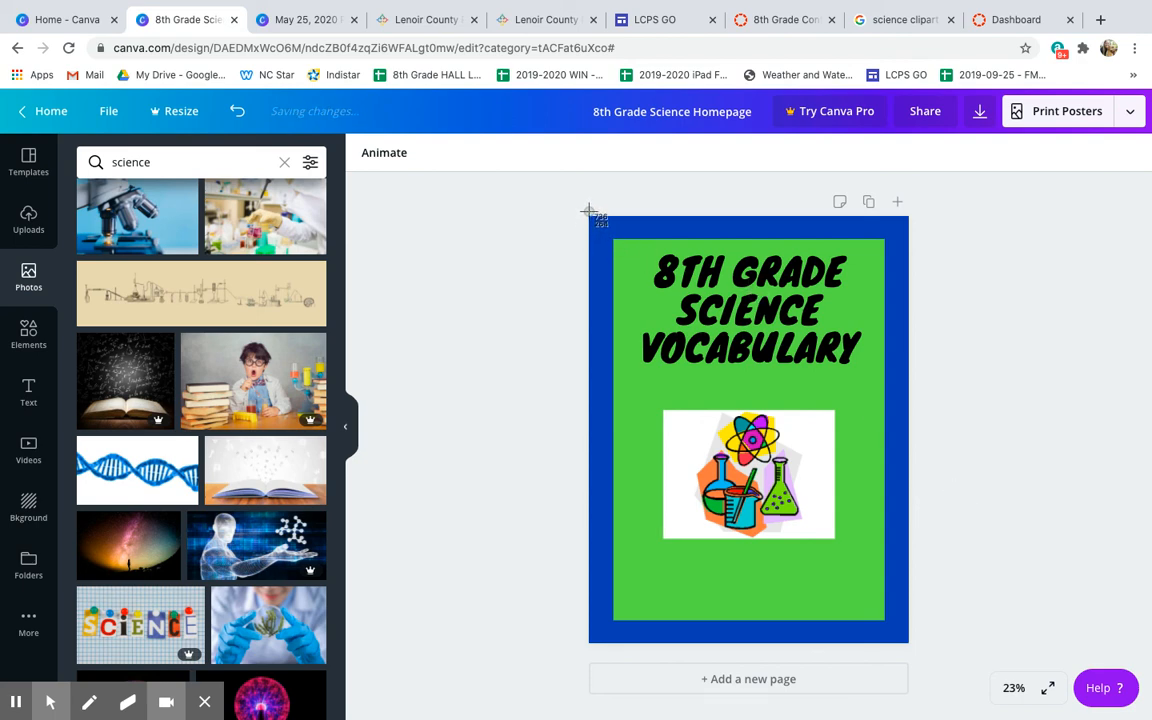
# Step: Capture the edited vocabulary poster as a screenshot, discard its file from the desktop, and restore the browser window to full screen
pyautogui.moveTo(589, 214); pyautogui.dragTo(908, 646)
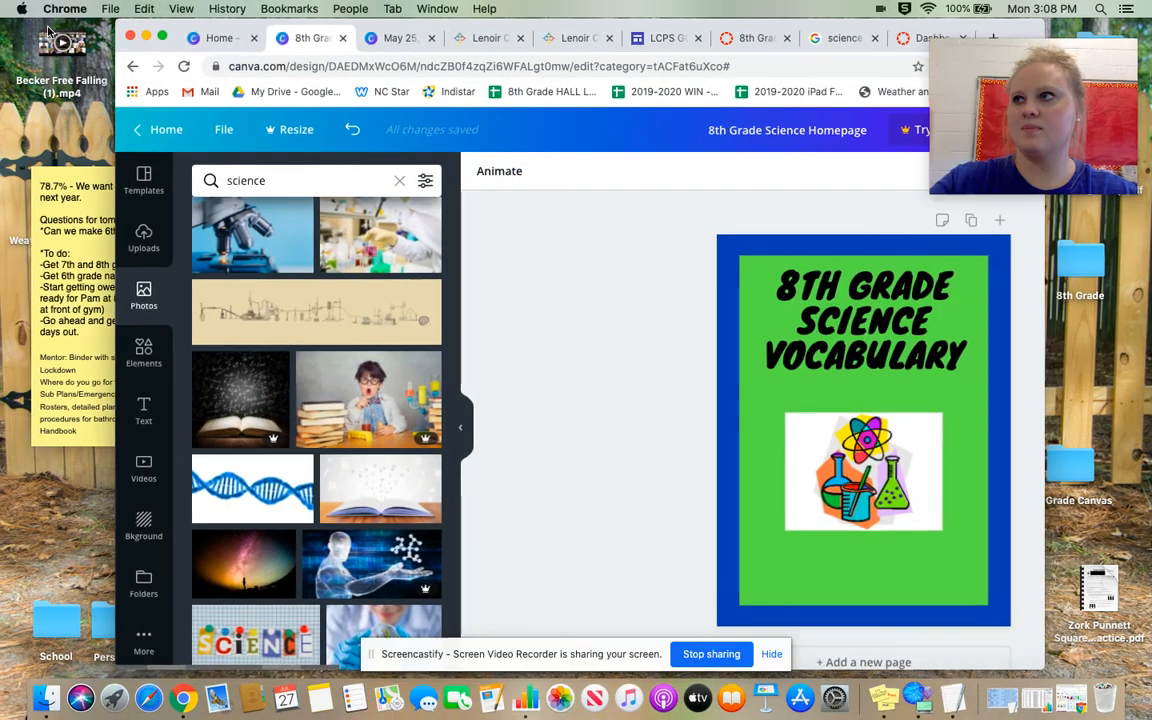
pyautogui.moveTo(1033, 36); pyautogui.dragTo(810, 35)
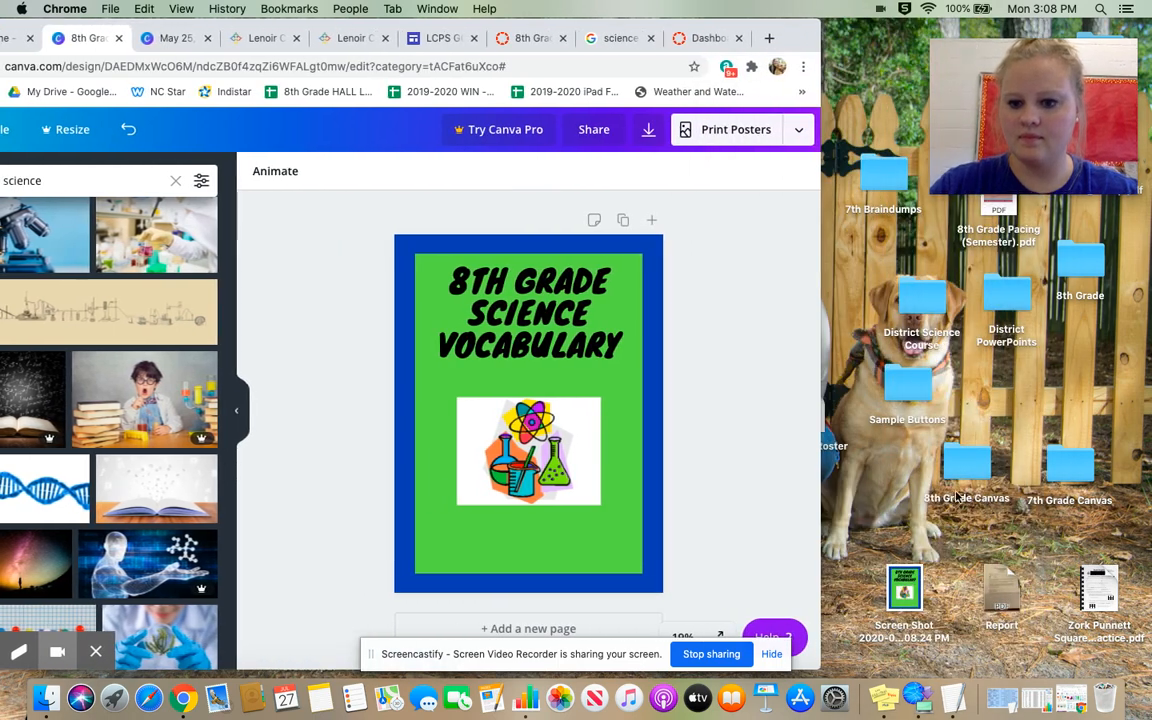
pyautogui.moveTo(925, 597); pyautogui.dragTo(1107, 694)
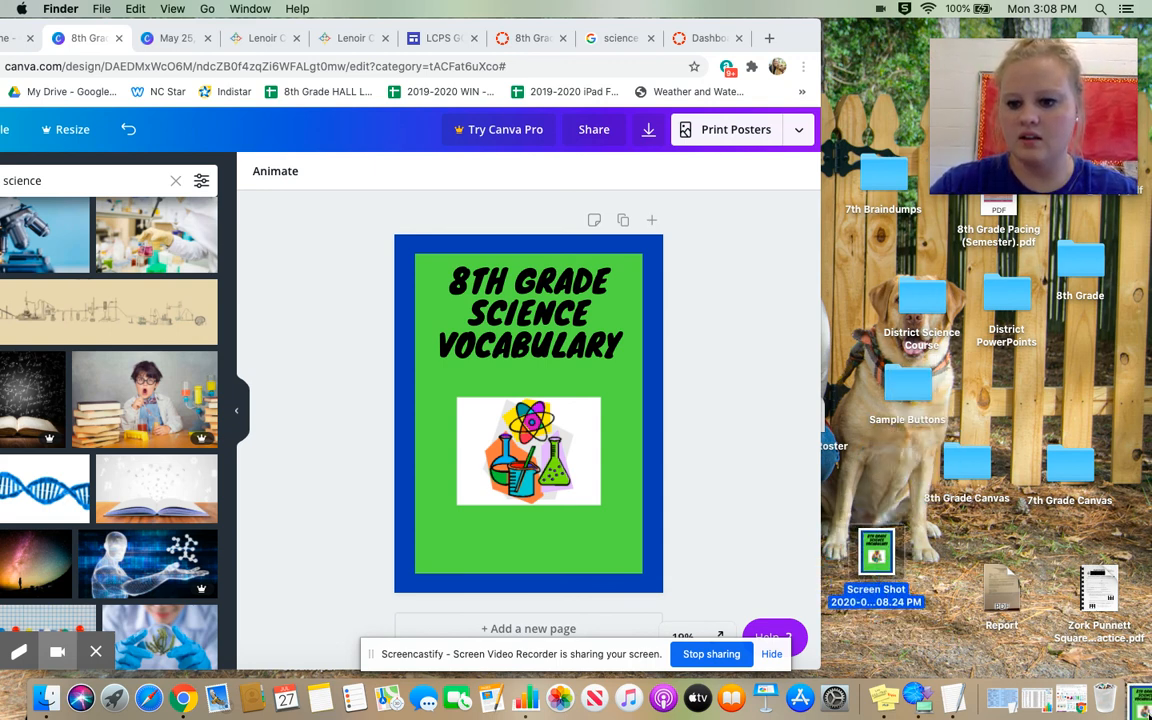
pyautogui.moveTo(787, 33); pyautogui.dragTo(893, 31)
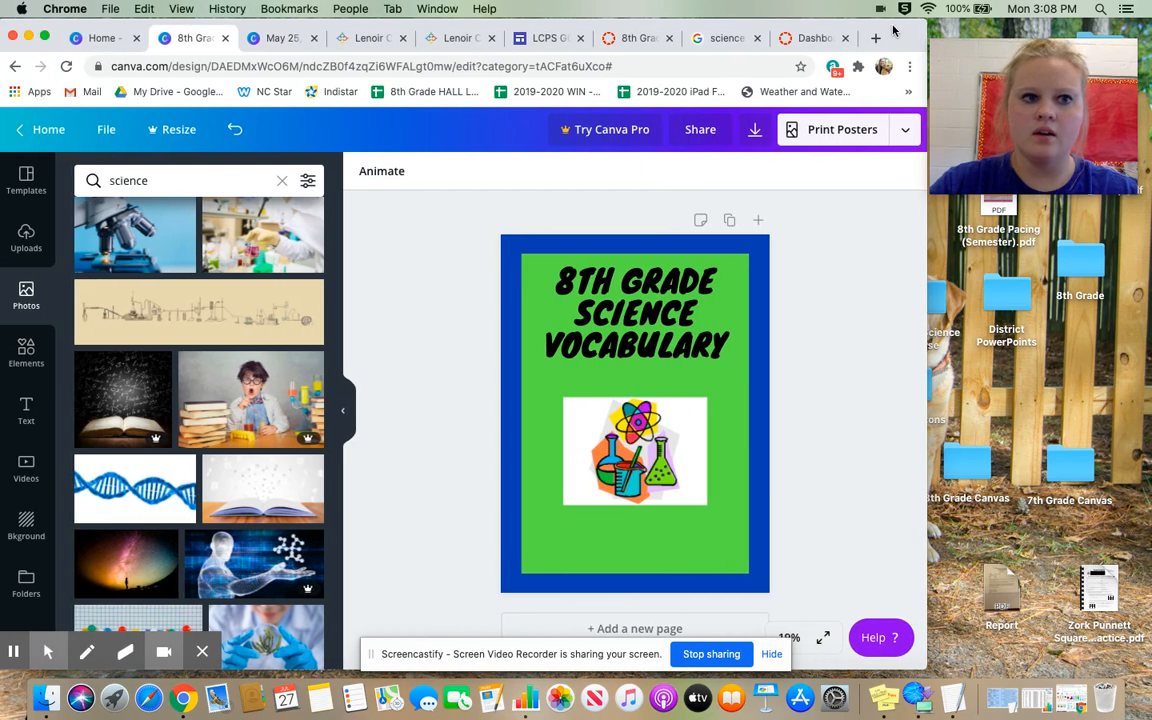
pyautogui.moveTo(114, 28); pyautogui.dragTo(172, 16)
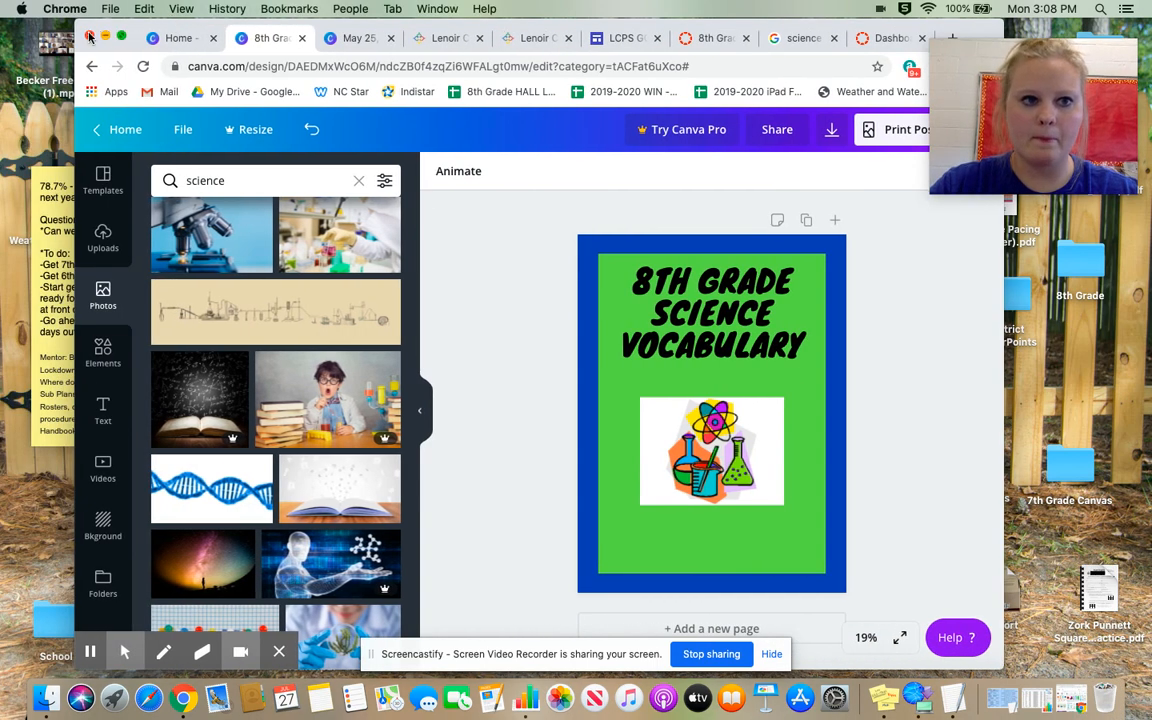
pyautogui.click(122, 37)
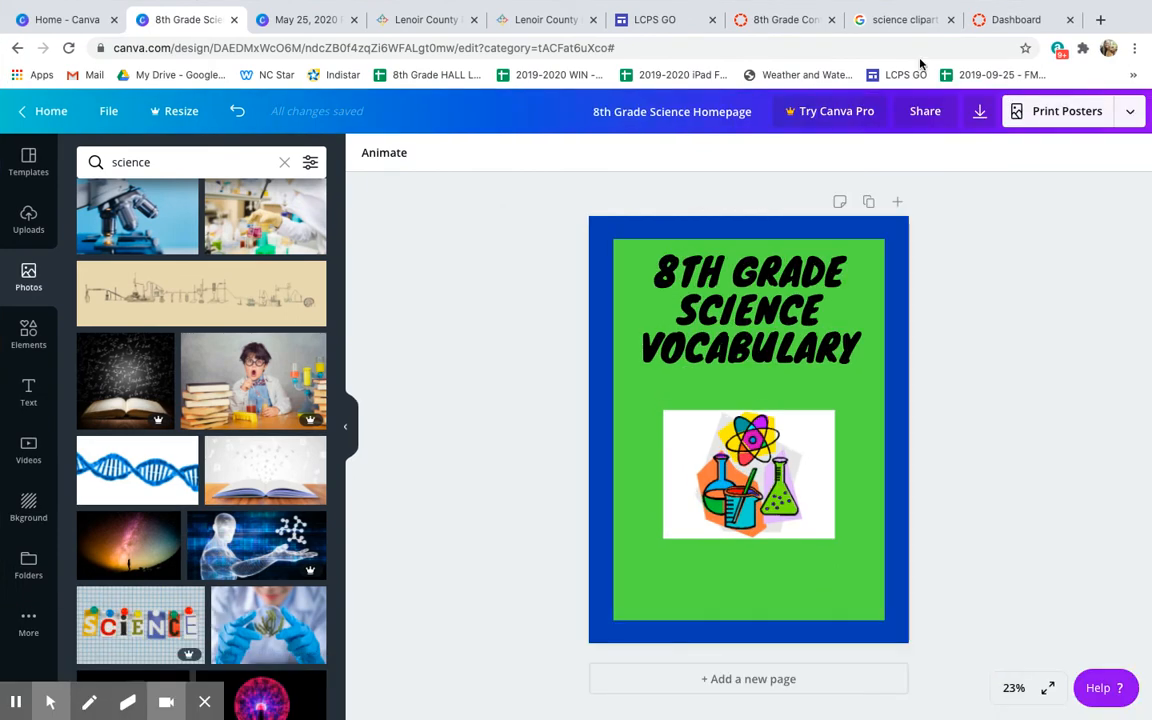
# Step: Return to Canvas and upload the Vocabulary image from Sample Buttons to course files as a decorative image in the table's first cell
pyautogui.click(784, 17)
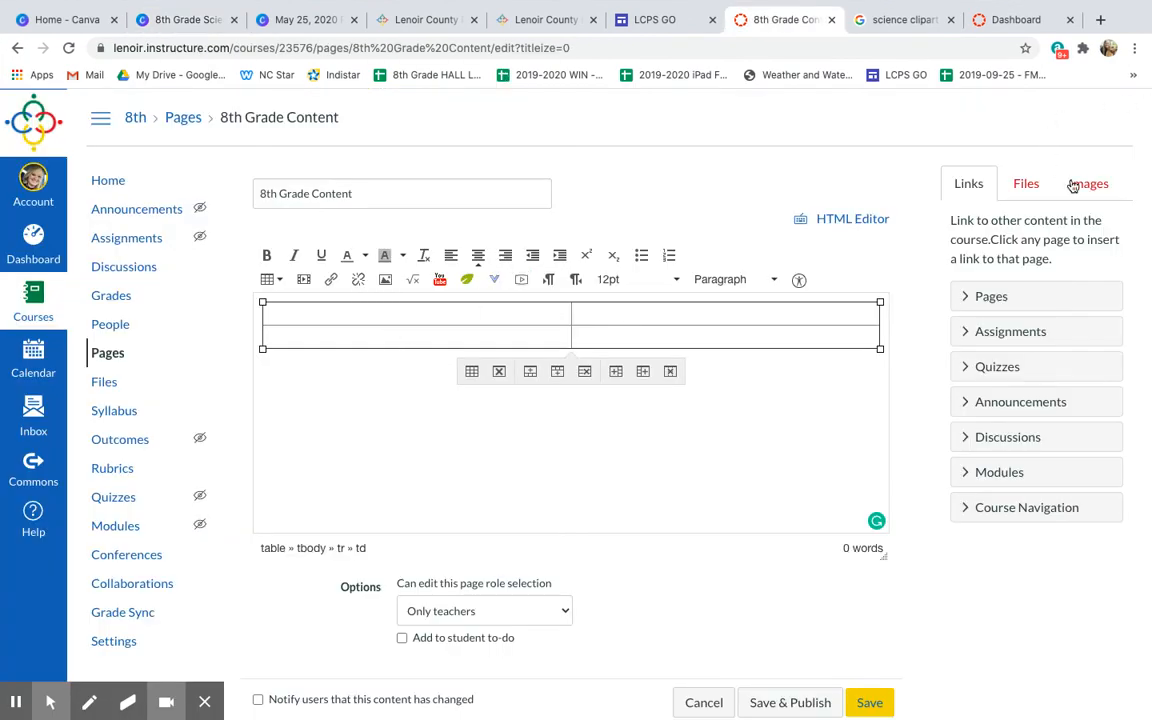
pyautogui.click(1103, 191)
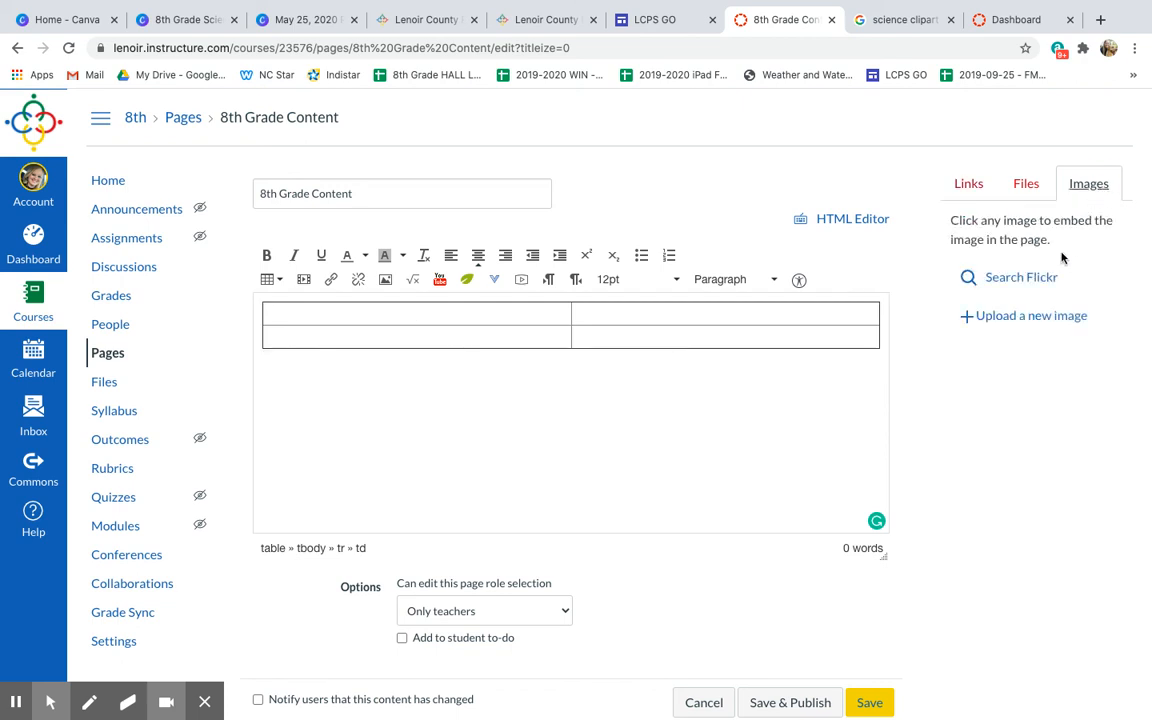
pyautogui.click(1037, 317)
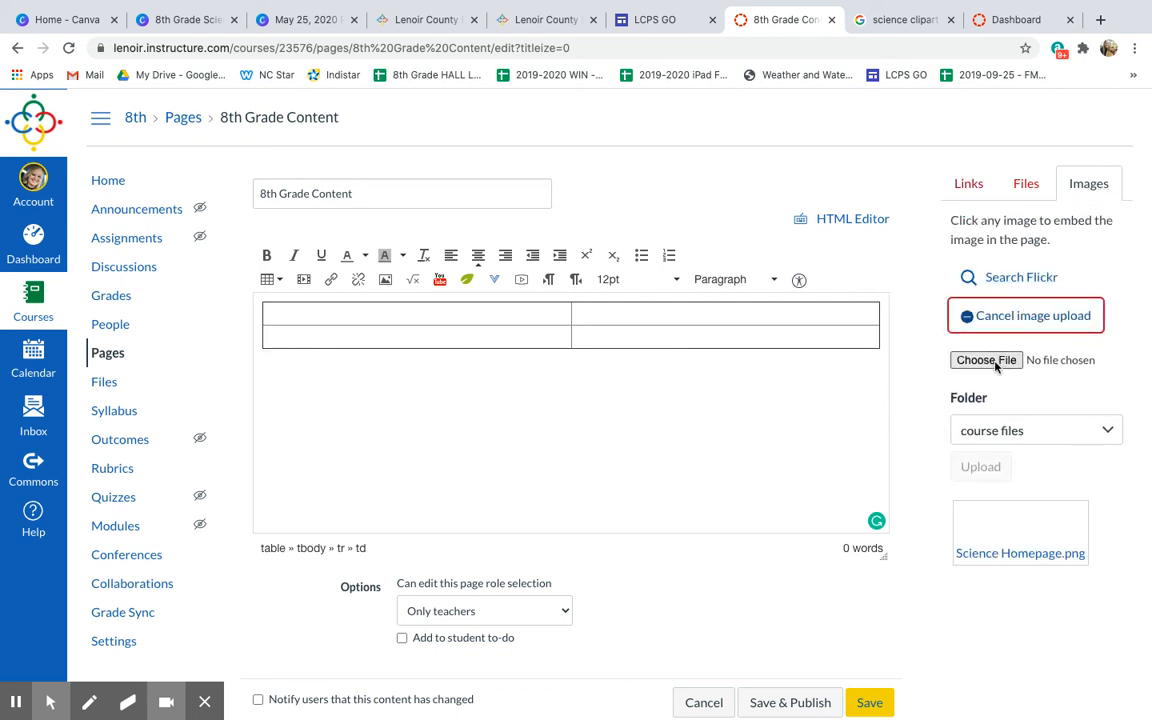
pyautogui.click(995, 364)
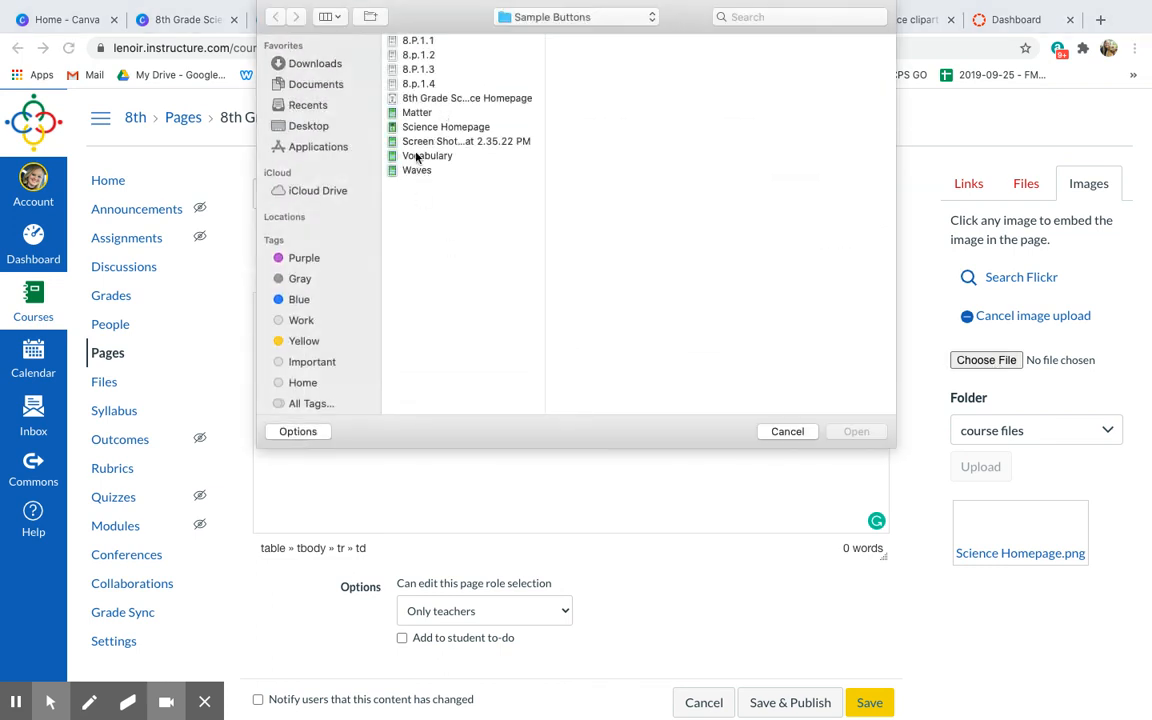
pyautogui.click(428, 157)
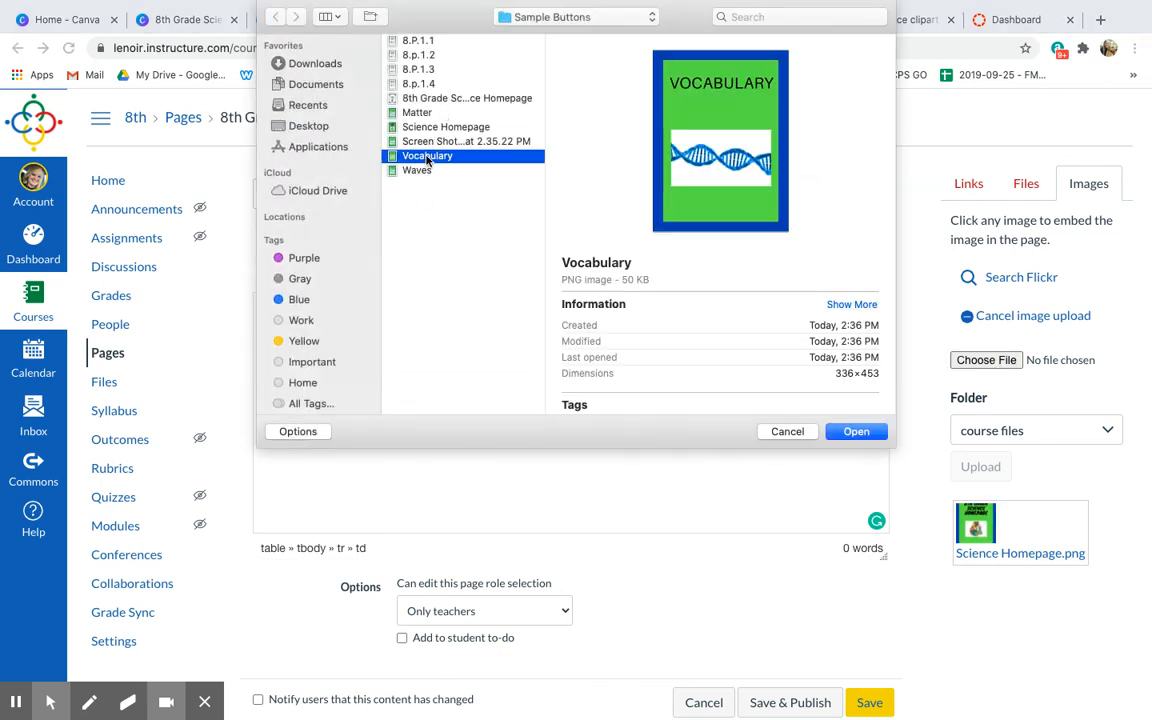
pyautogui.click(857, 432)
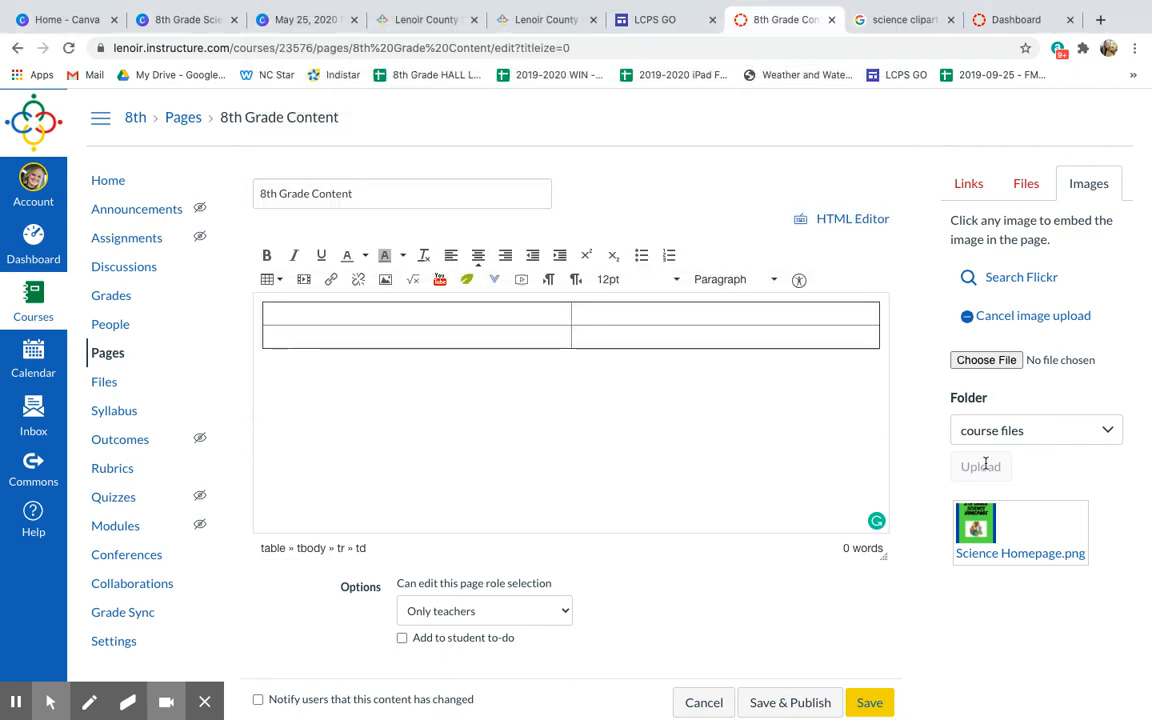
pyautogui.click(958, 461)
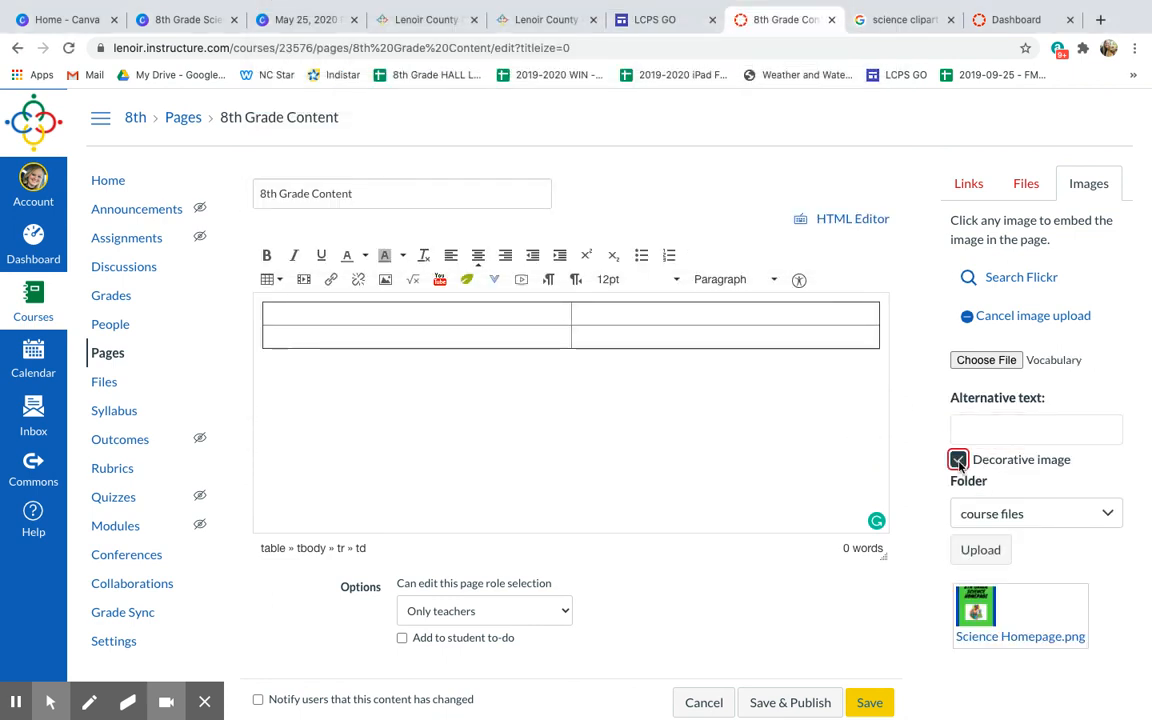
pyautogui.click(980, 550)
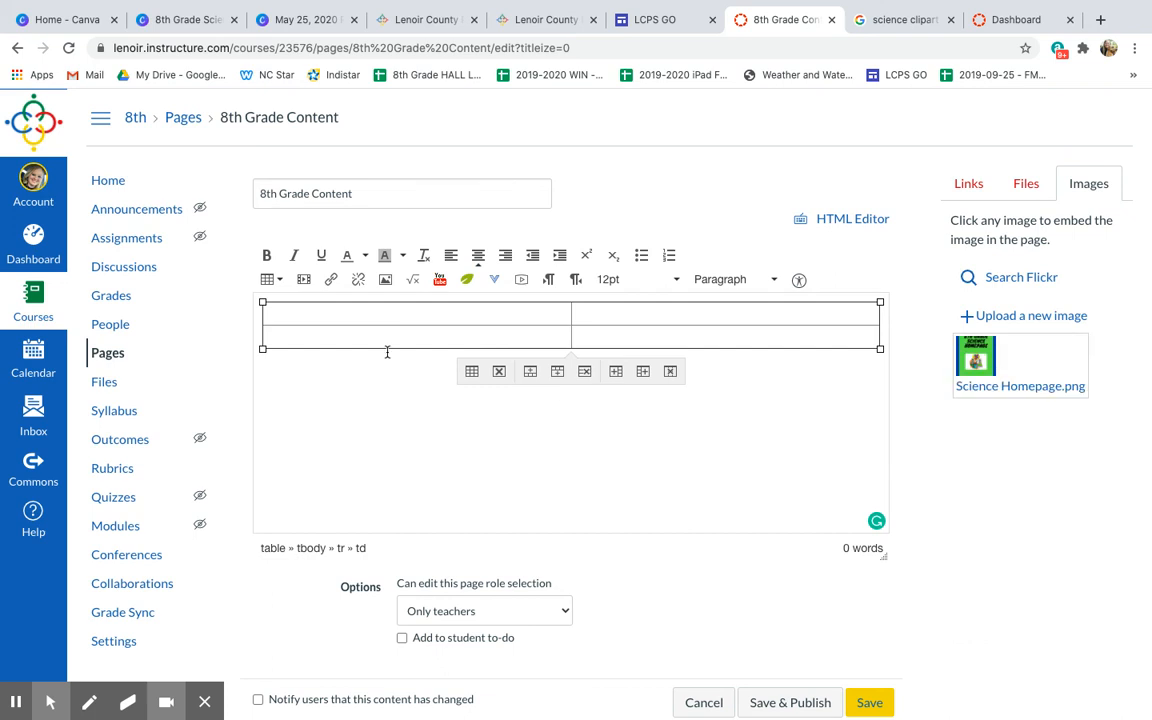
# Step: Upload the Waves image from Sample Buttons to course files as a decorative image in the first row's second cell
pyautogui.scroll(-3, 716, 412)
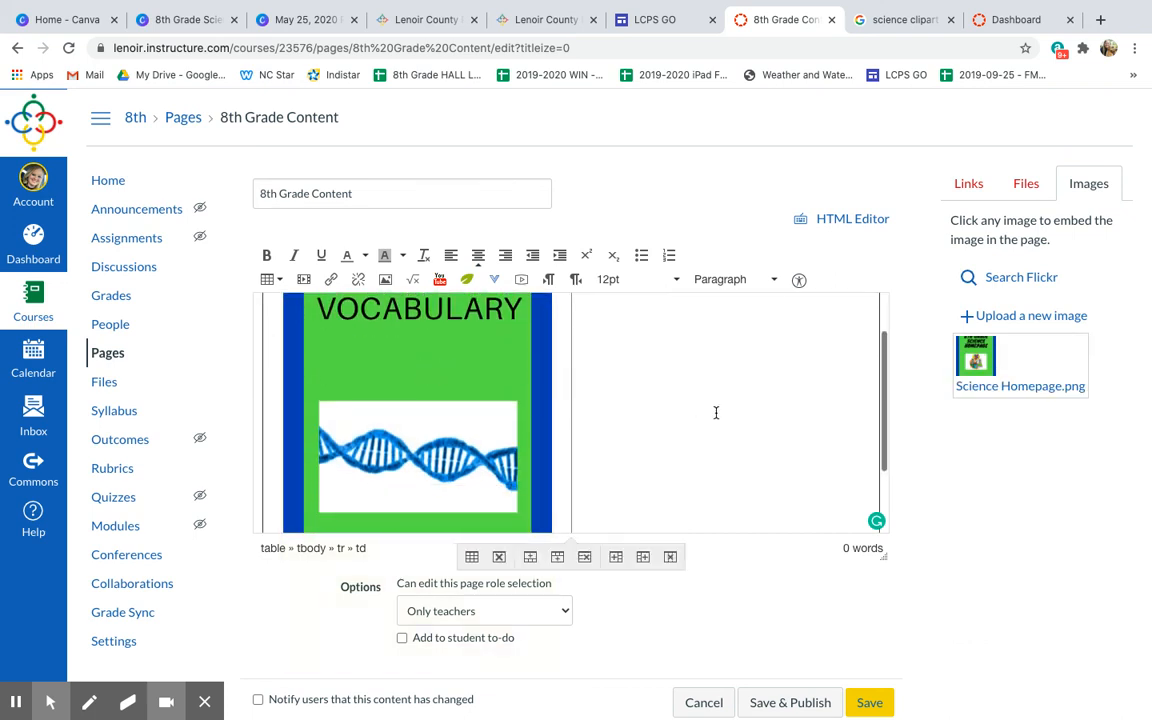
pyautogui.scroll(3, 716, 412)
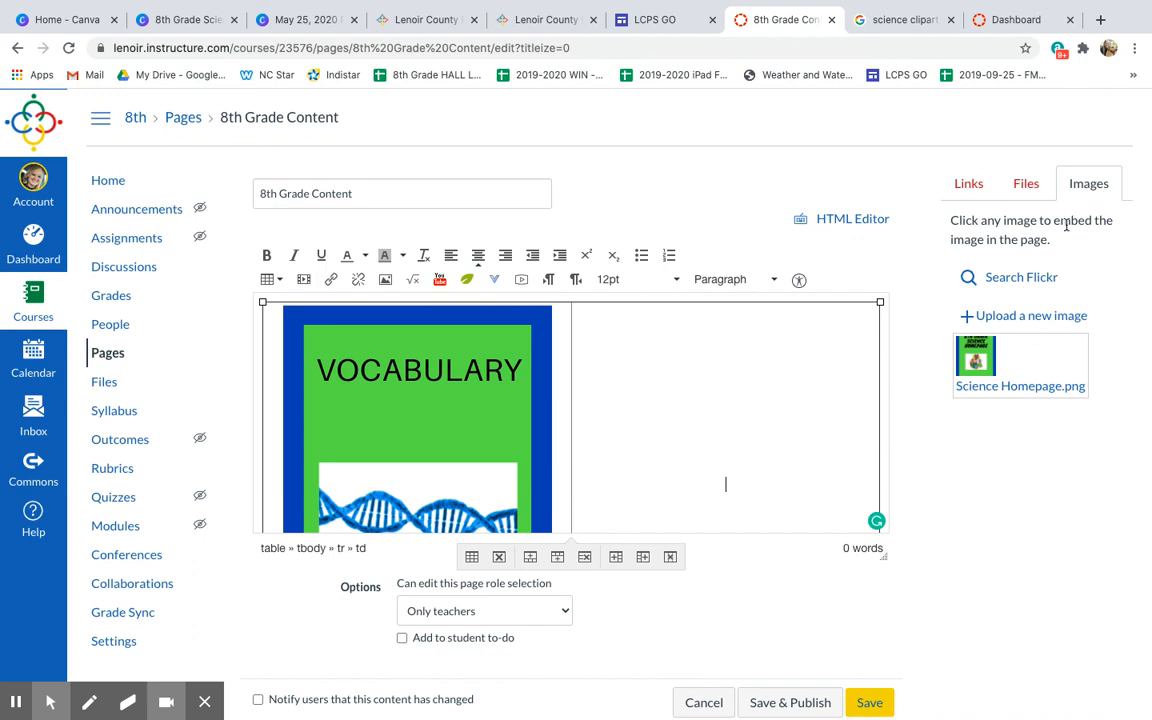
pyautogui.click(1024, 316)
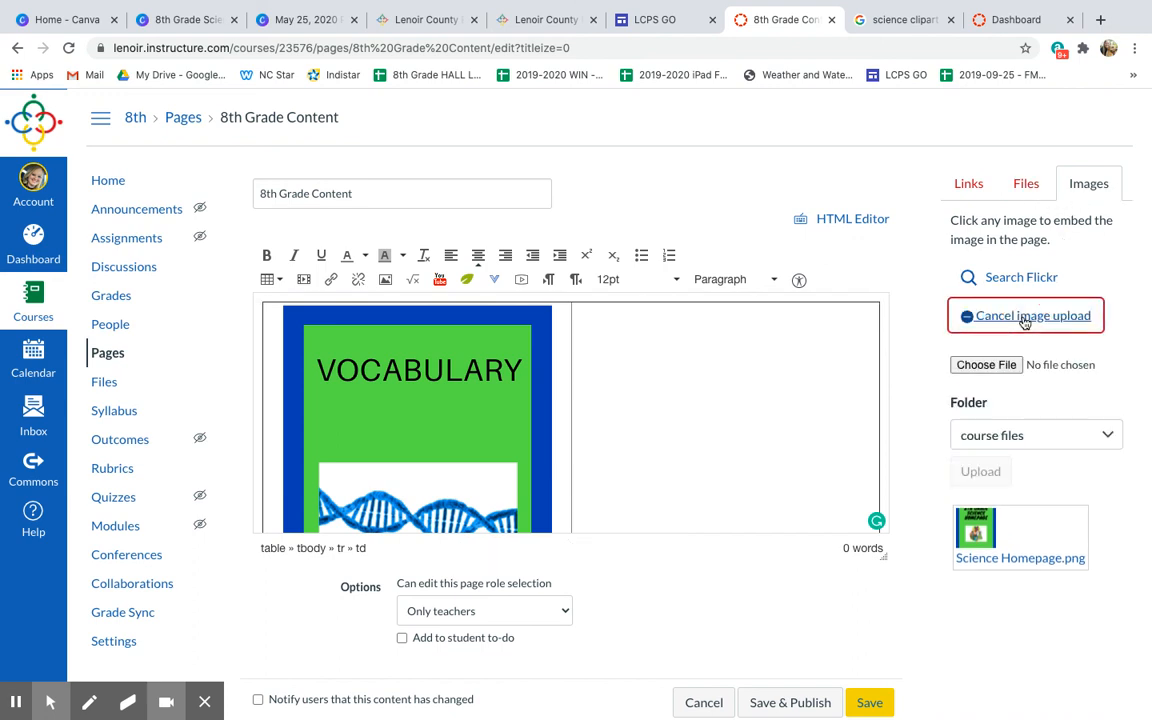
pyautogui.click(1016, 439)
pyautogui.click(1016, 439)
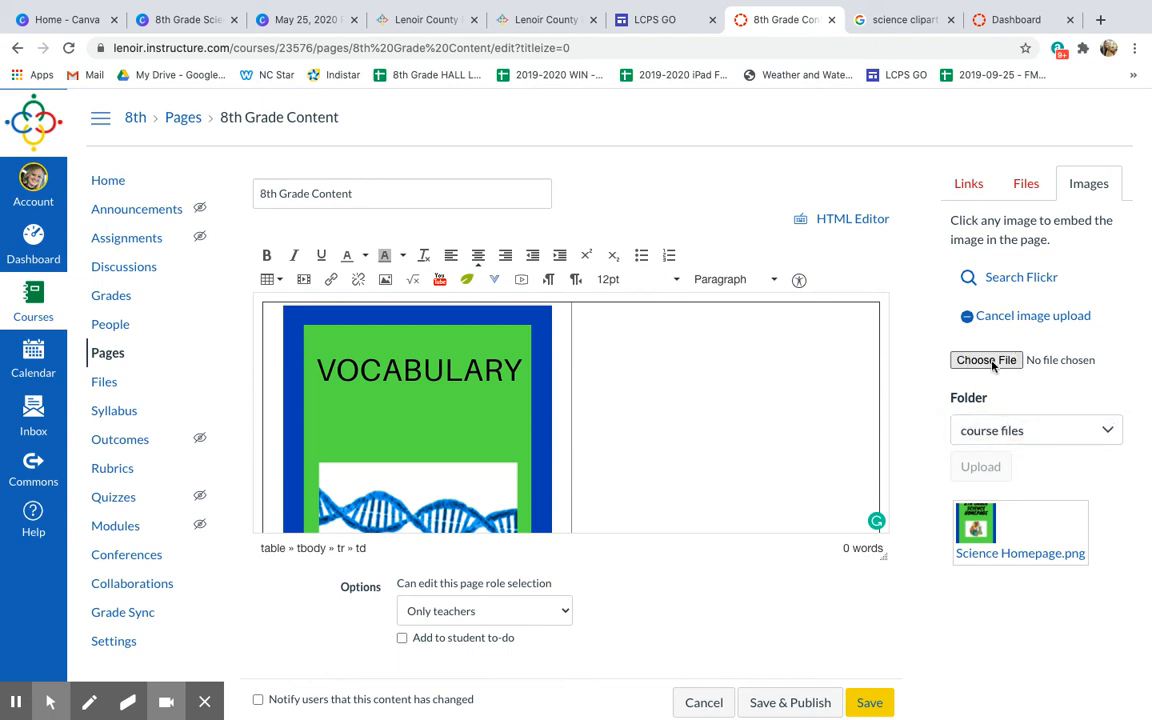
pyautogui.click(988, 360)
pyautogui.click(415, 112)
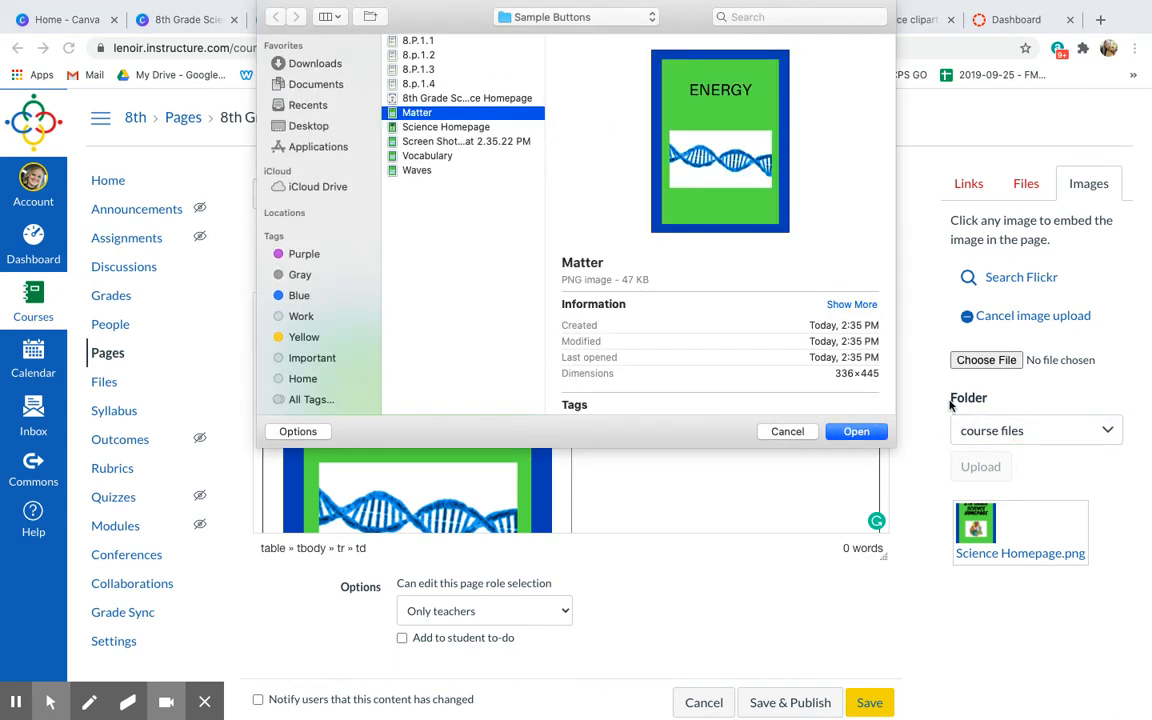
pyautogui.click(417, 171)
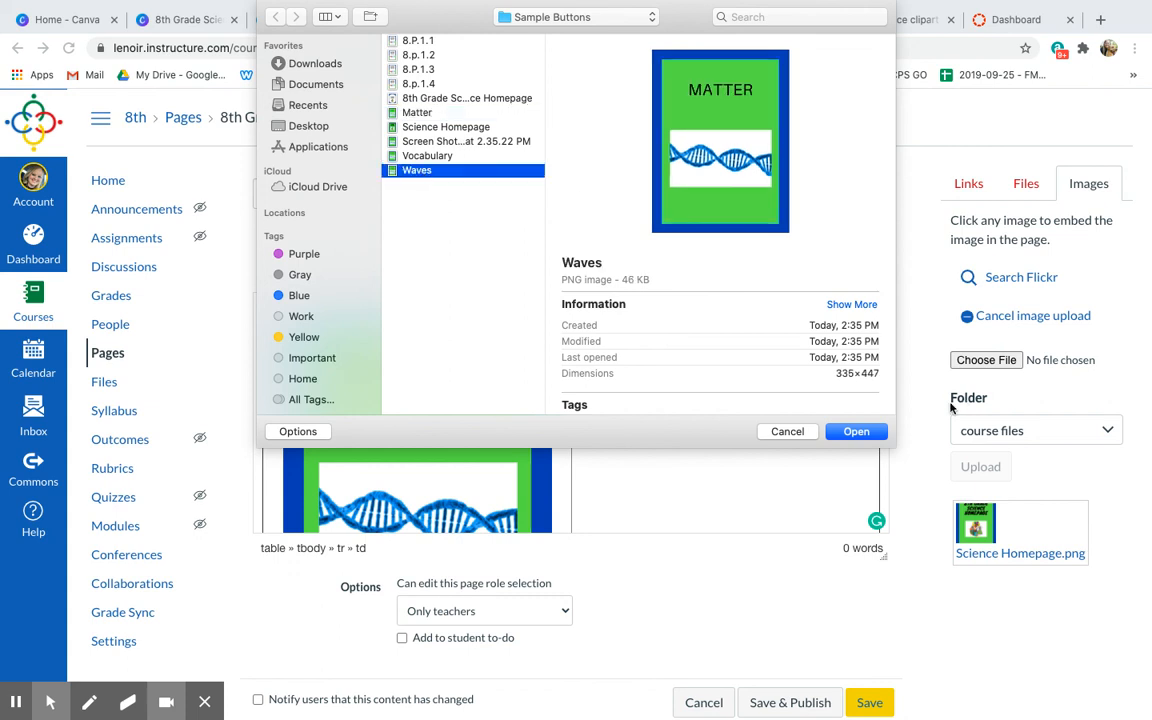
pyautogui.click(857, 431)
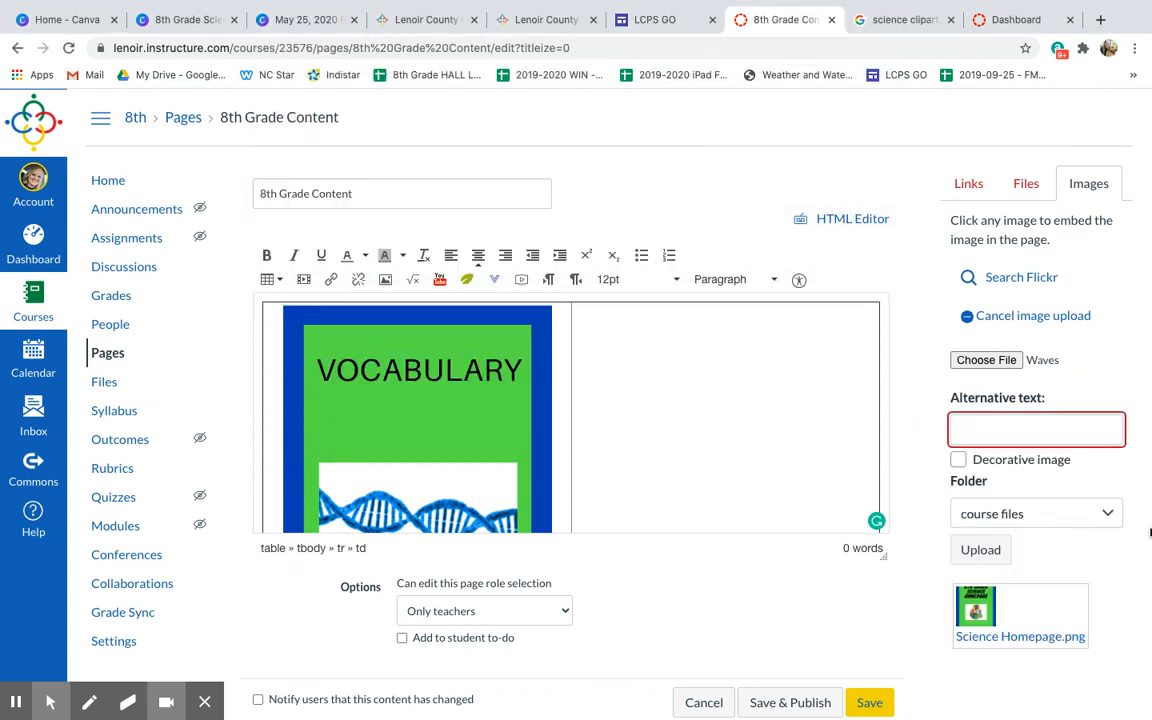
pyautogui.click(957, 460)
pyautogui.click(979, 549)
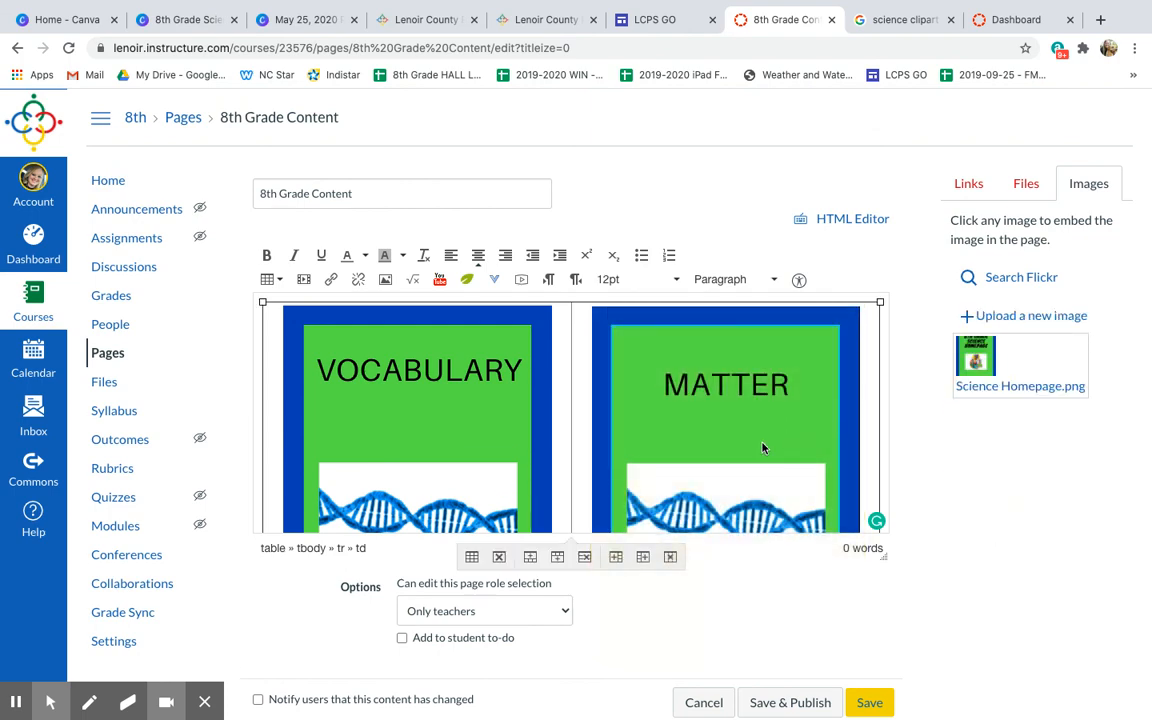
# Step: Upload the Matter image from Sample Buttons to course files as a decorative image in the second row's first cell
pyautogui.scroll(-1, 763, 448)
pyautogui.scroll(1, 763, 448)
pyautogui.click(763, 444)
pyautogui.scroll(-1, 763, 444)
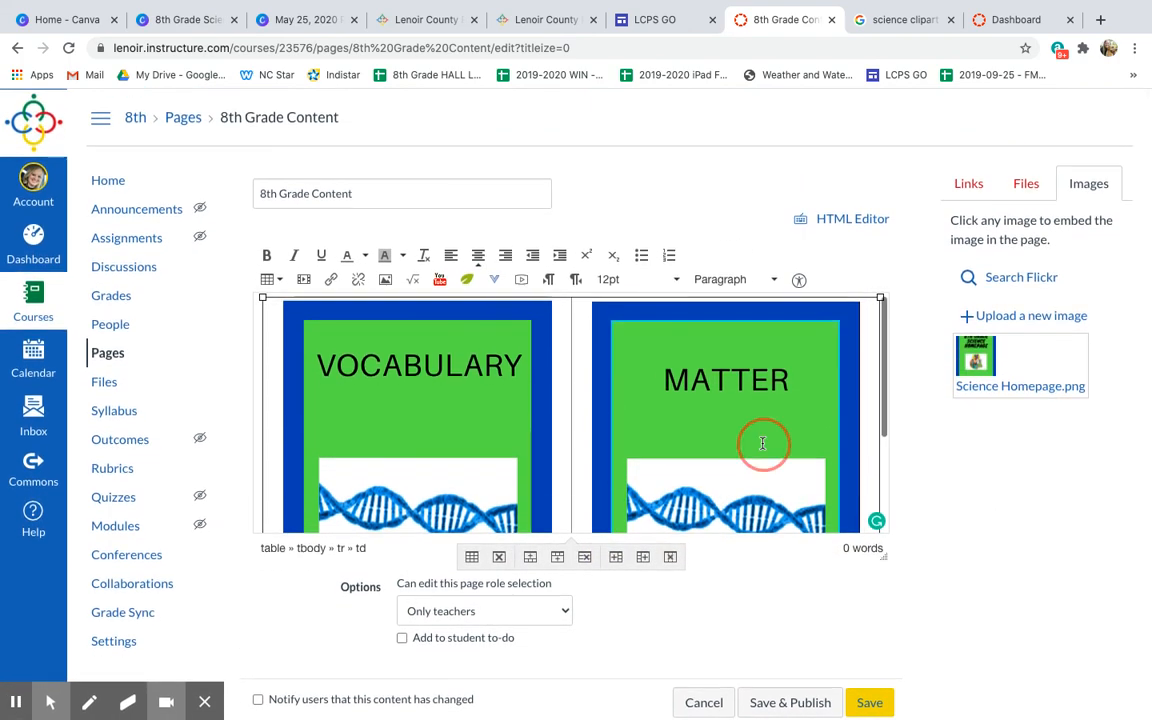
pyautogui.scroll(-4, 763, 444)
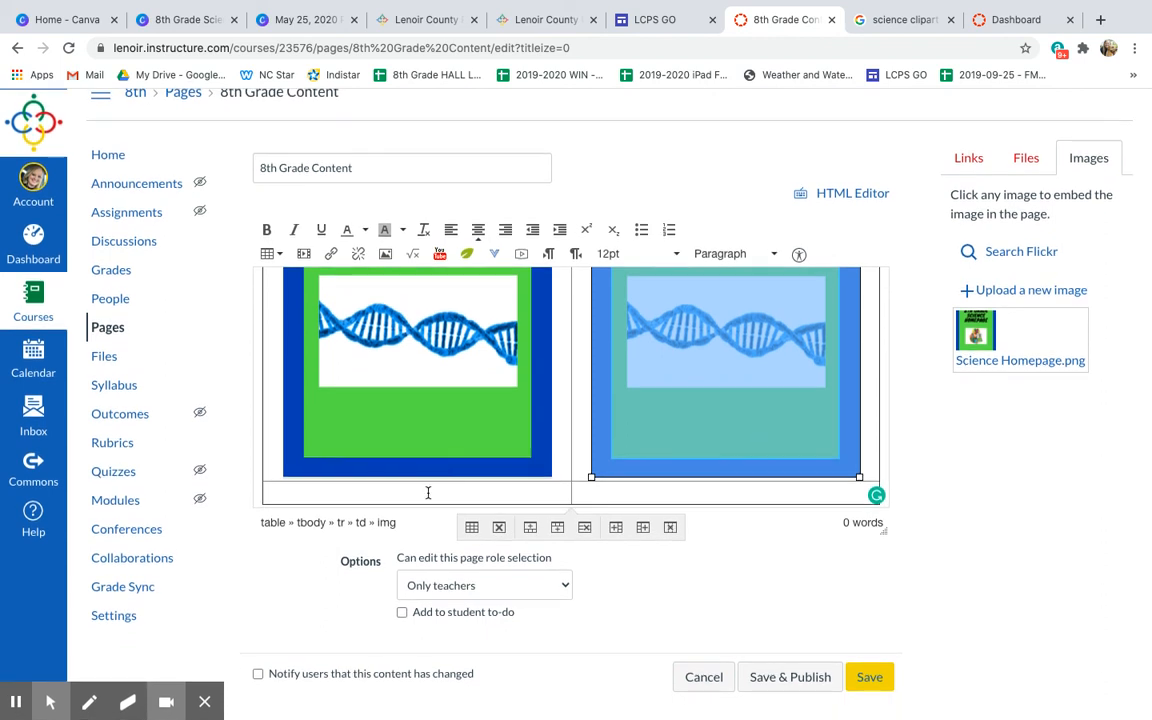
pyautogui.click(428, 492)
pyautogui.click(1030, 292)
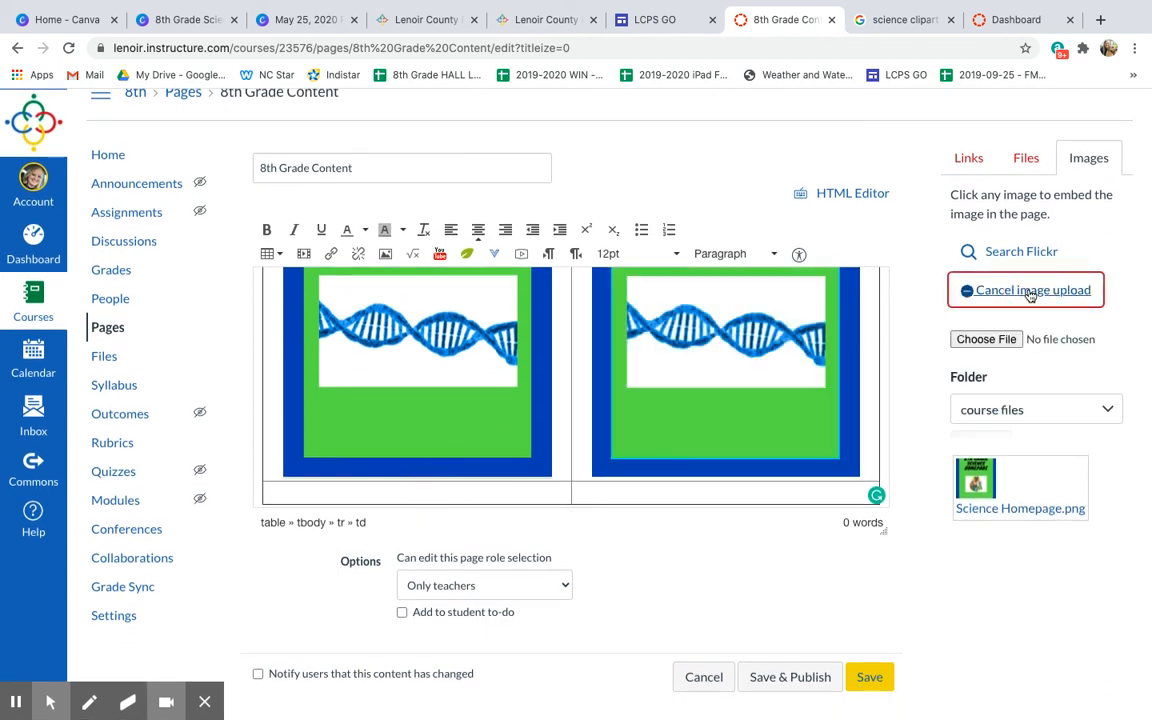
pyautogui.click(1015, 338)
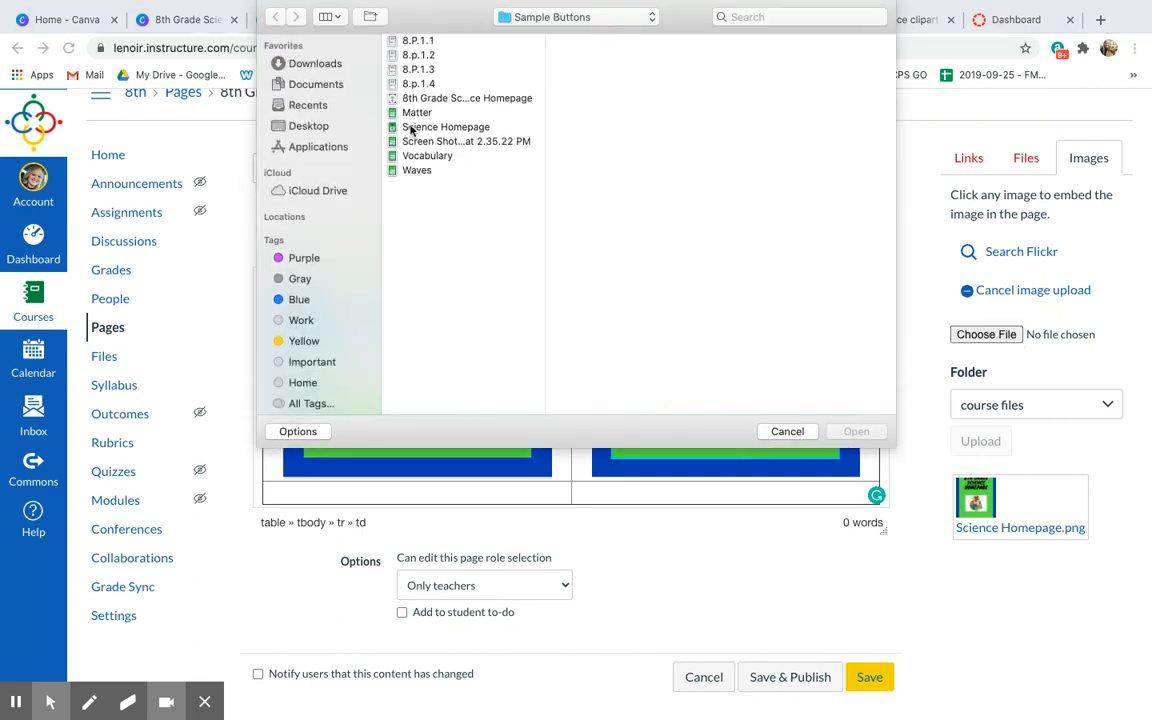
pyautogui.click(416, 113)
pyautogui.click(855, 431)
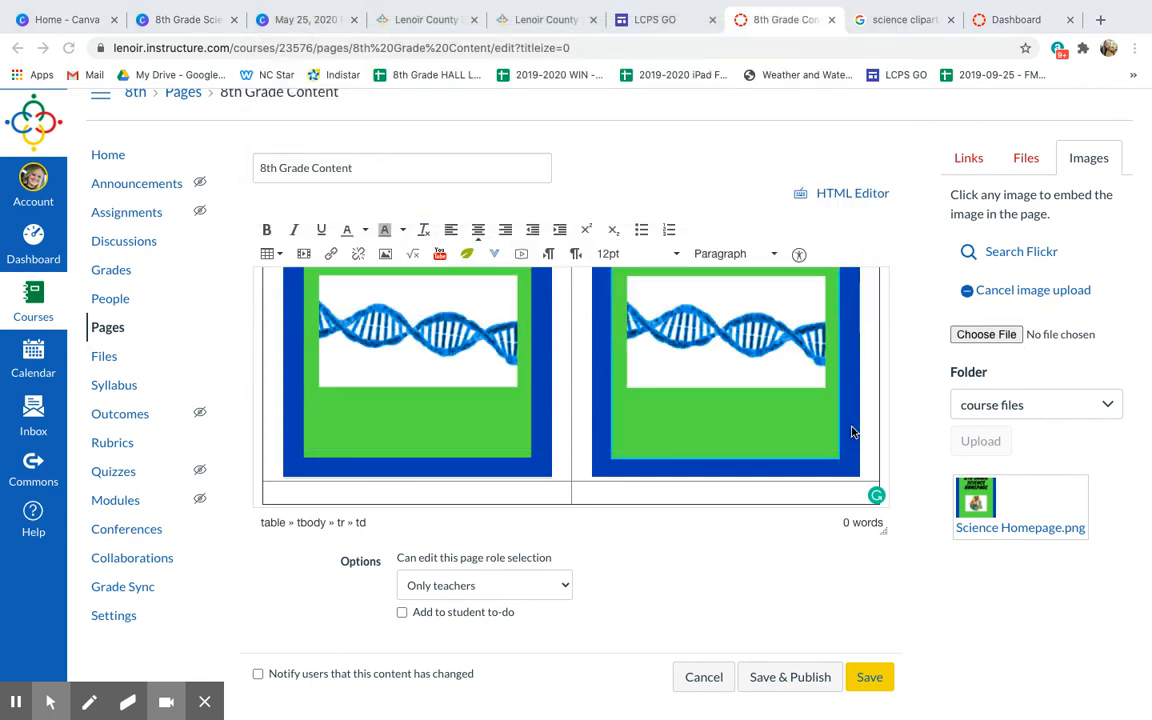
pyautogui.click(958, 433)
pyautogui.click(981, 525)
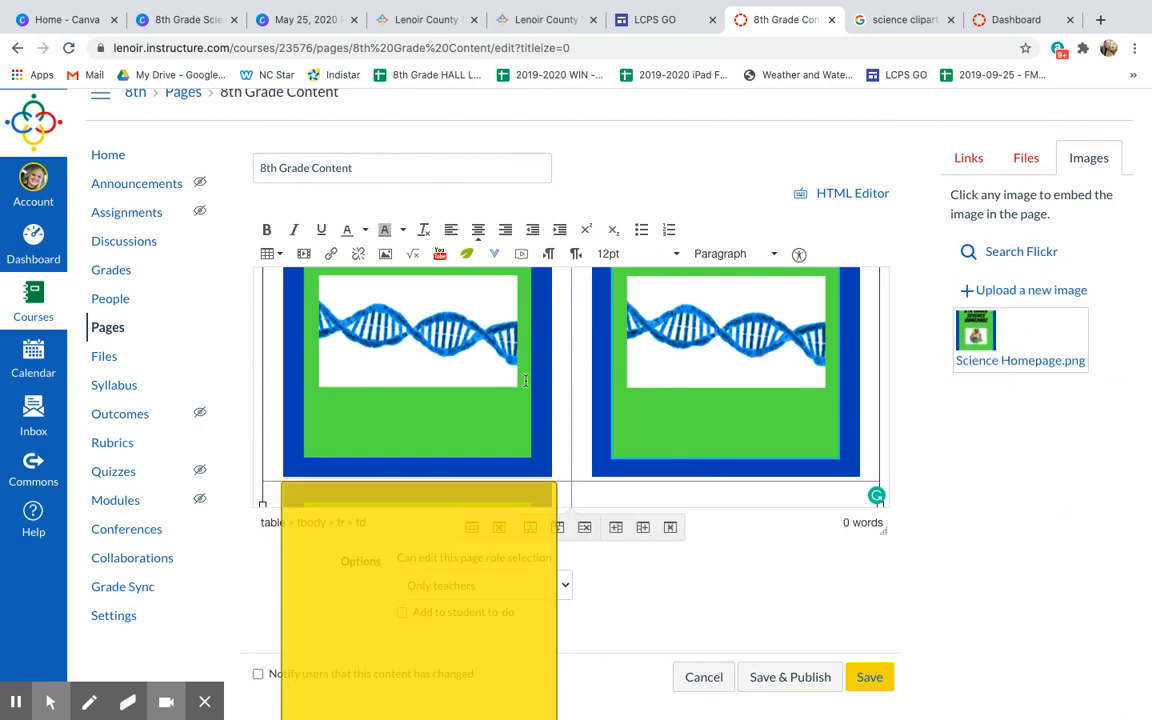
# Step: Upload the Sample Buttons screenshot taken at 2.35.22 PM to course files as a decorative image in the table's last cell
pyautogui.scroll(-5, 496, 418)
pyautogui.click(695, 391)
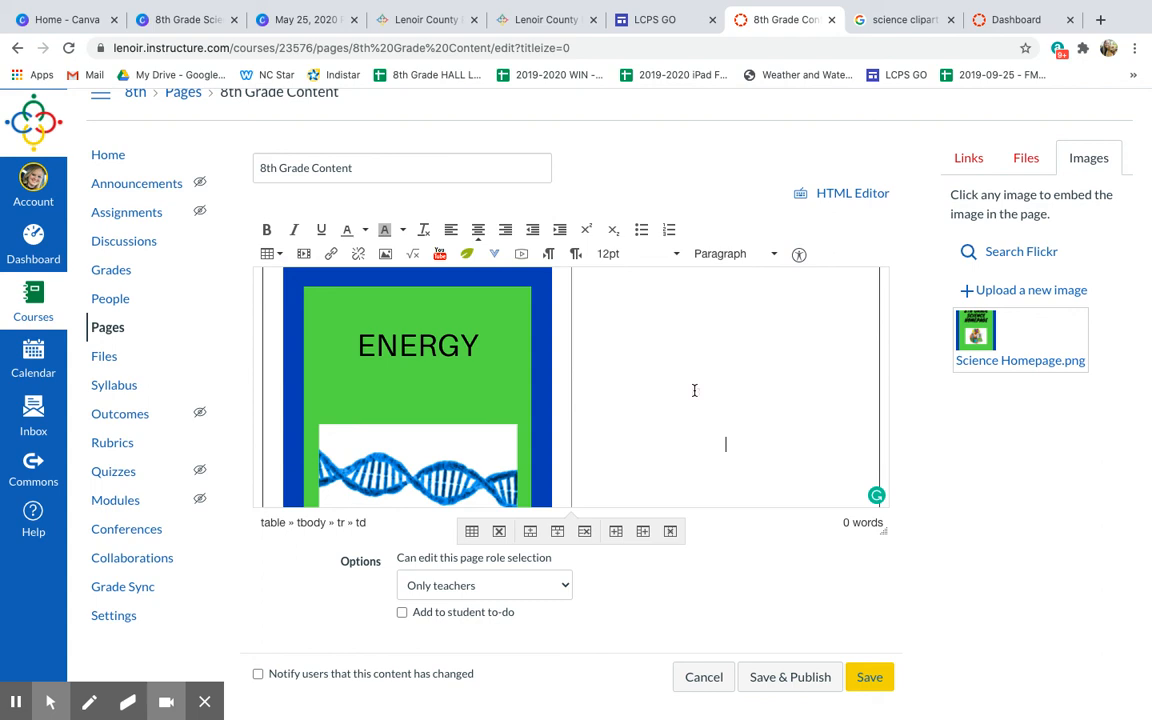
pyautogui.click(1028, 291)
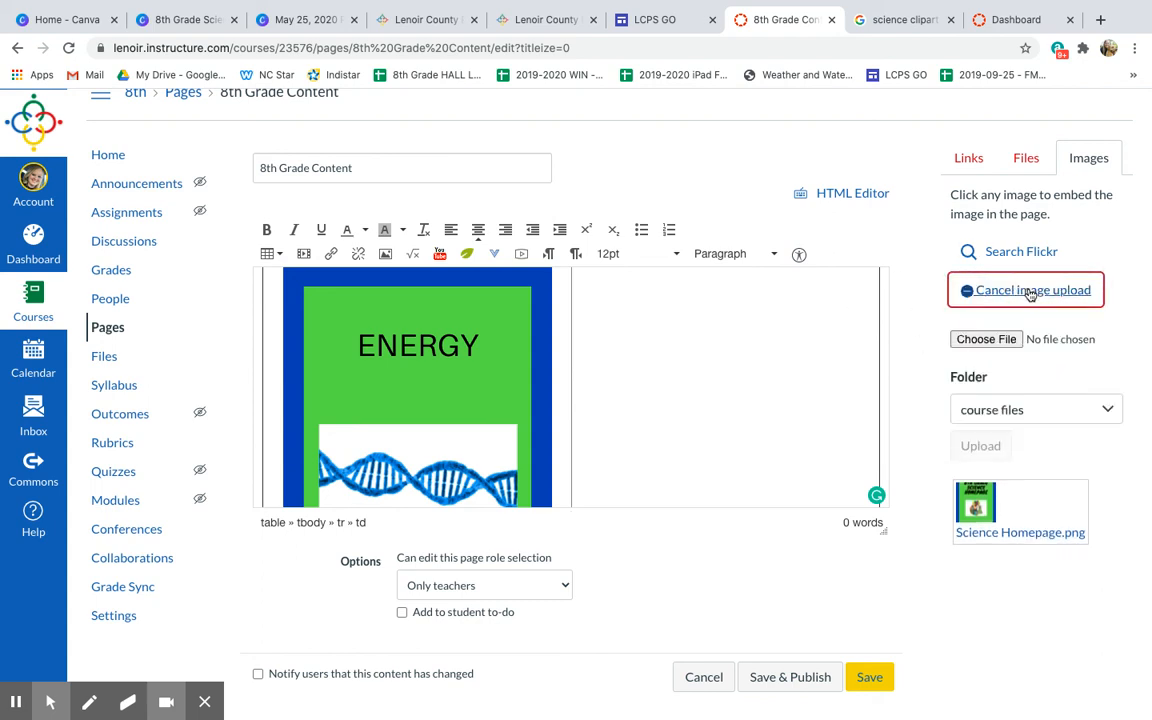
pyautogui.click(1008, 342)
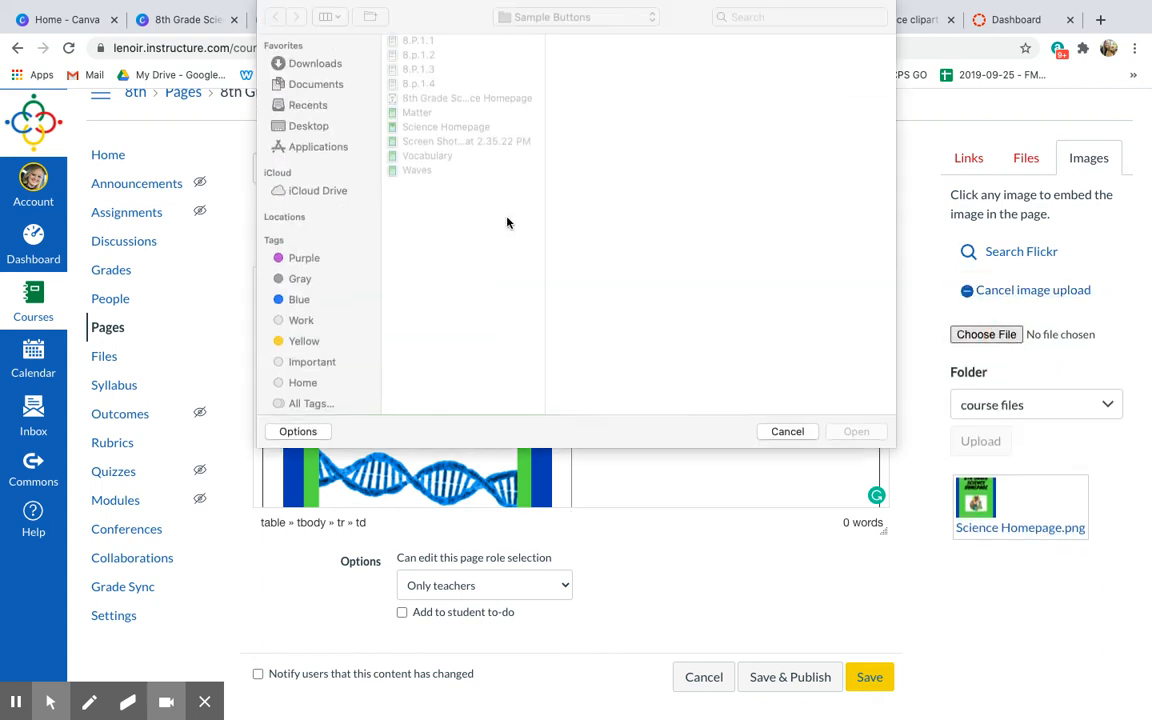
pyautogui.click(417, 171)
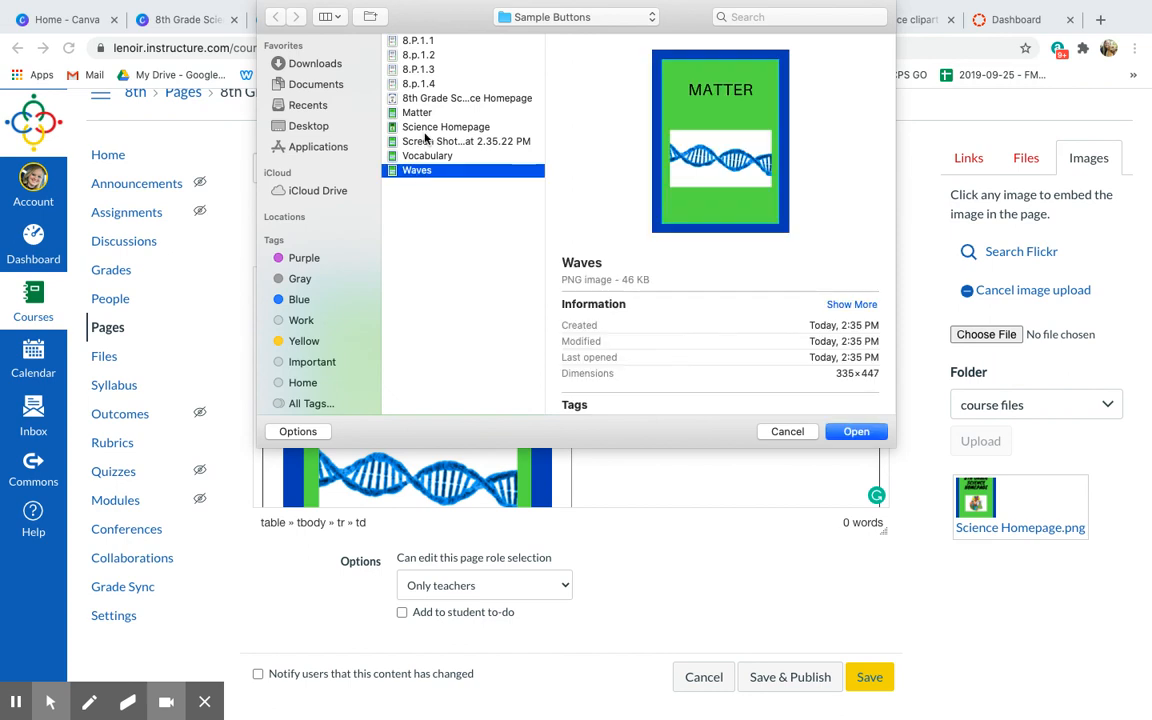
pyautogui.click(425, 128)
pyautogui.click(425, 141)
pyautogui.click(425, 154)
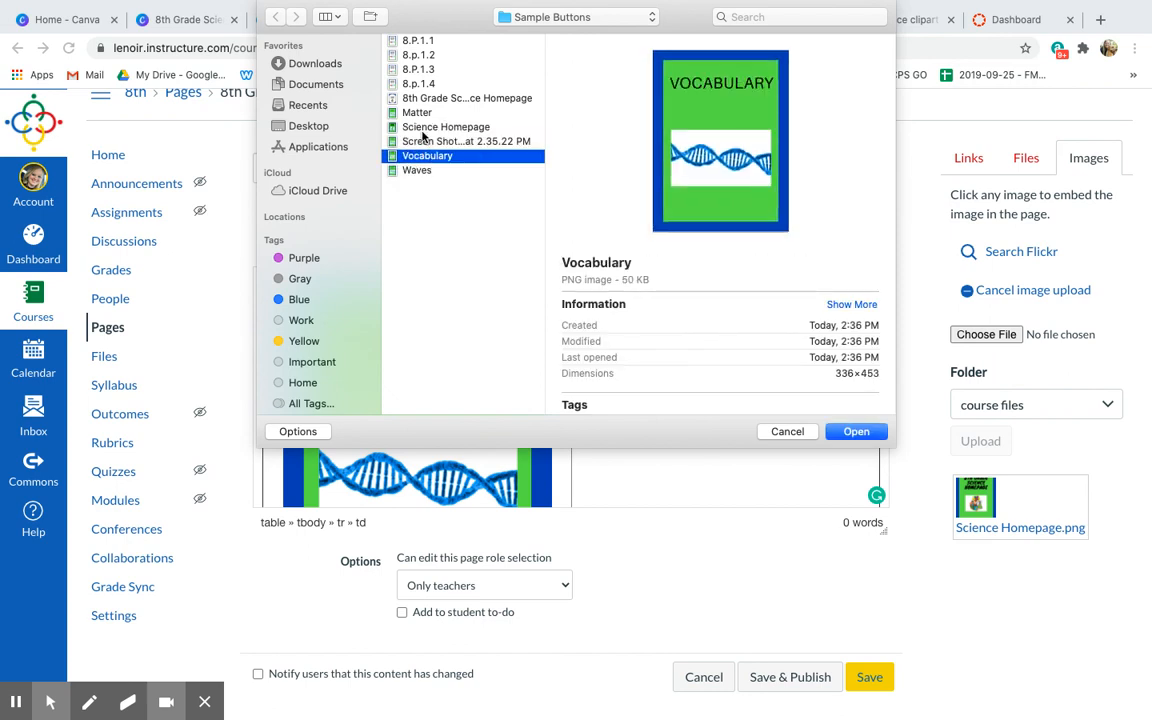
pyautogui.click(423, 127)
pyautogui.click(425, 141)
pyautogui.click(863, 436)
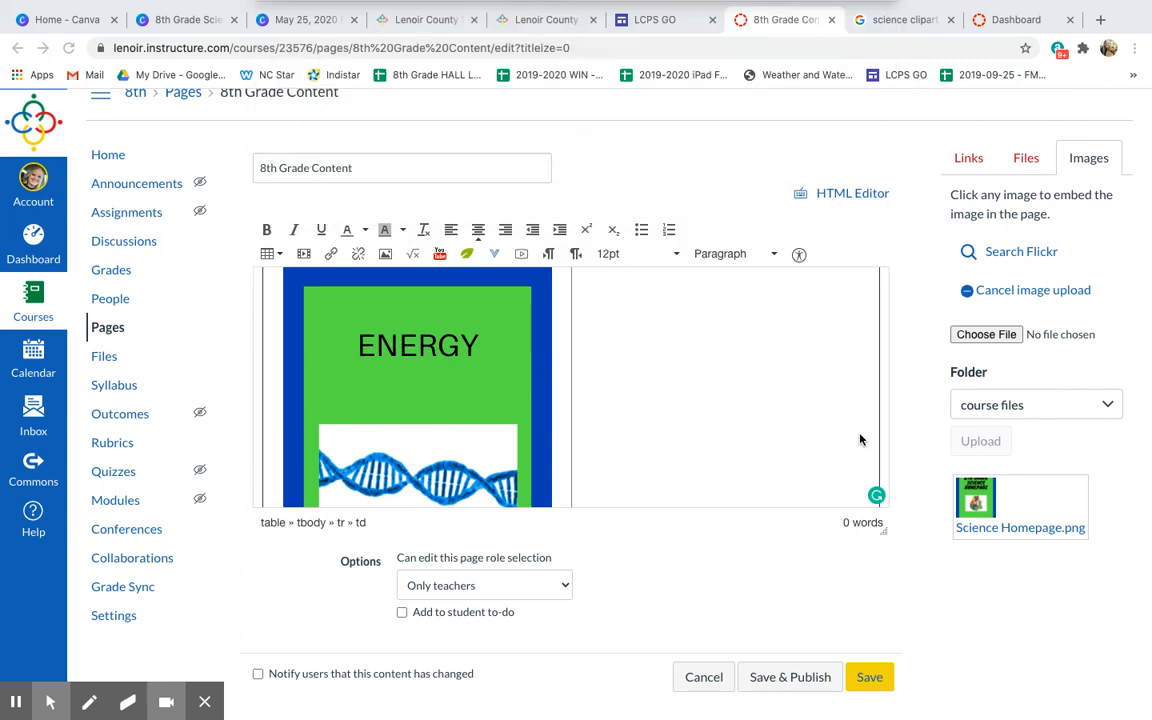
pyautogui.click(957, 433)
pyautogui.click(985, 522)
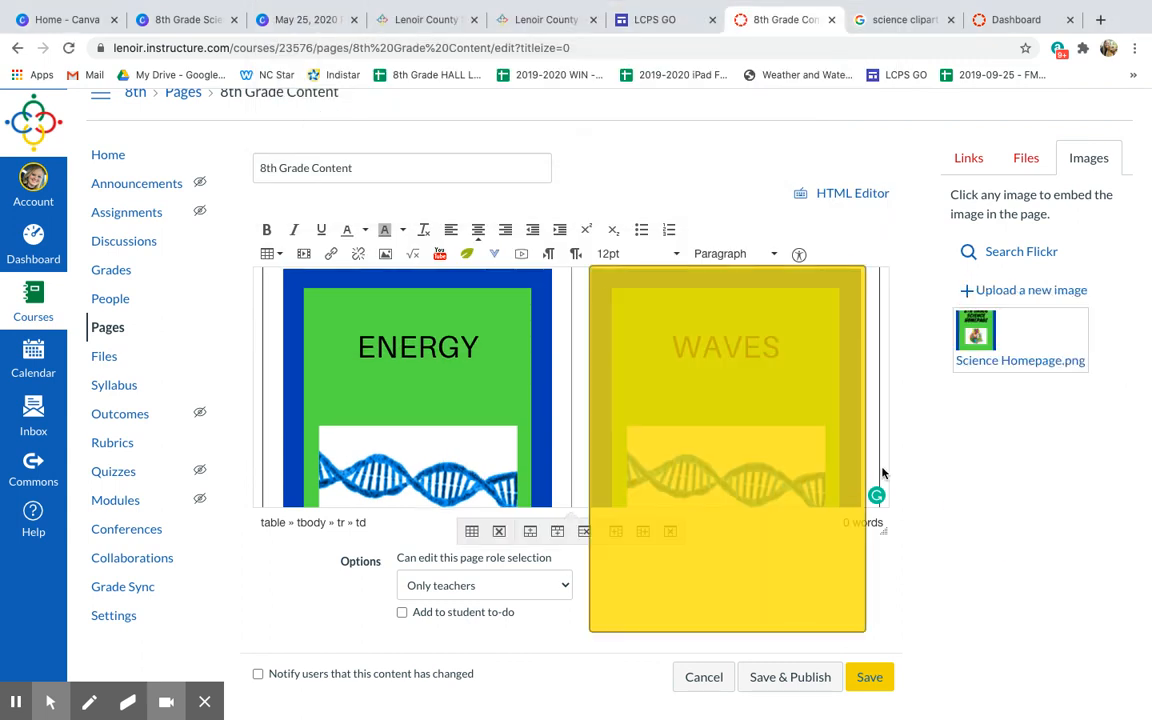
# Step: Save and publish the 8th Grade Content page and review its table of image buttons
pyautogui.scroll(3, 753, 414)
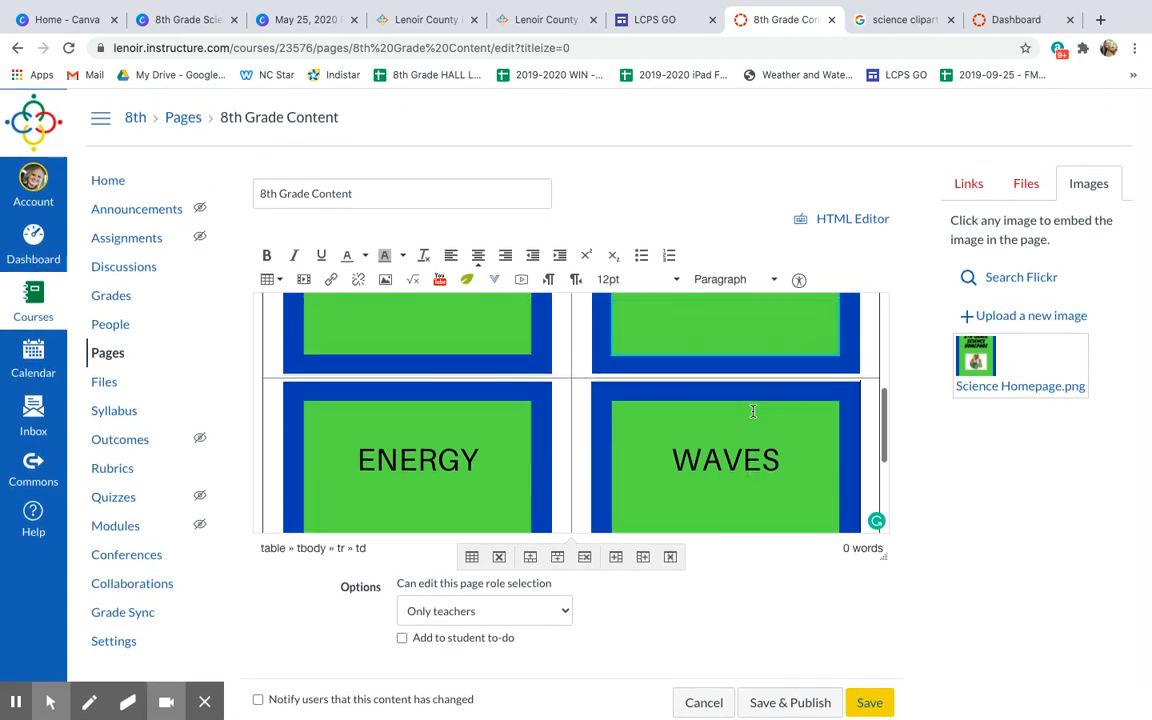
pyautogui.scroll(3, 753, 412)
pyautogui.scroll(-1, 816, 588)
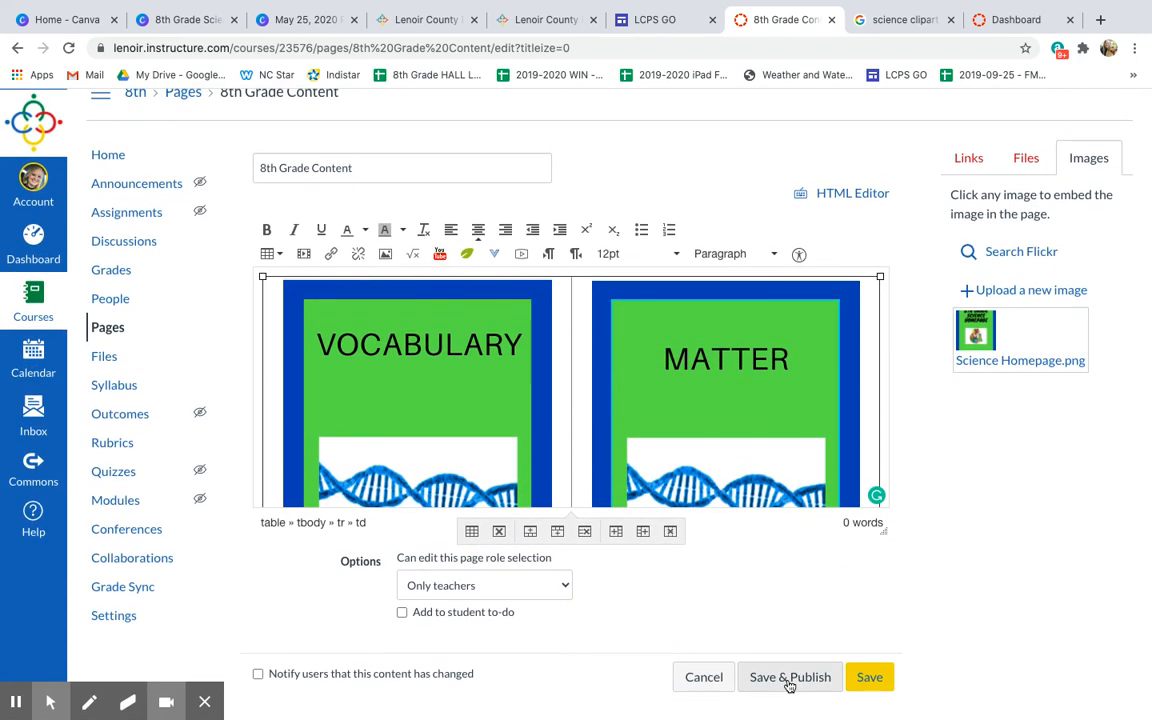
pyautogui.click(789, 679)
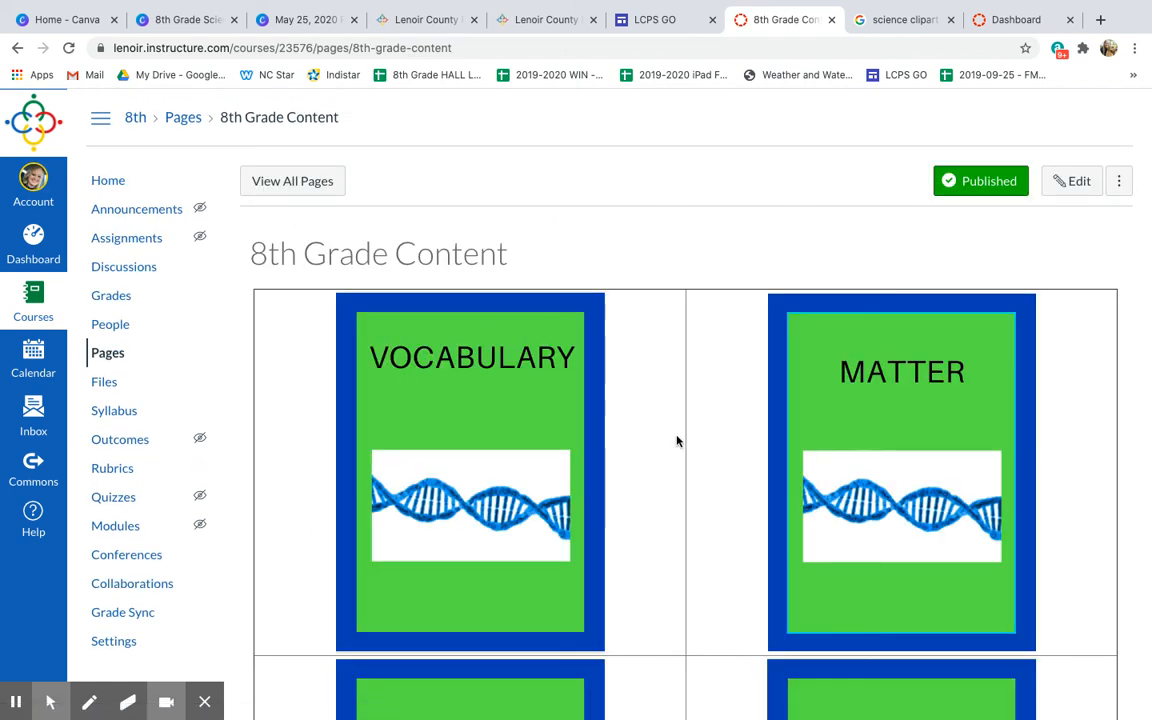
pyautogui.scroll(-3, 916, 440)
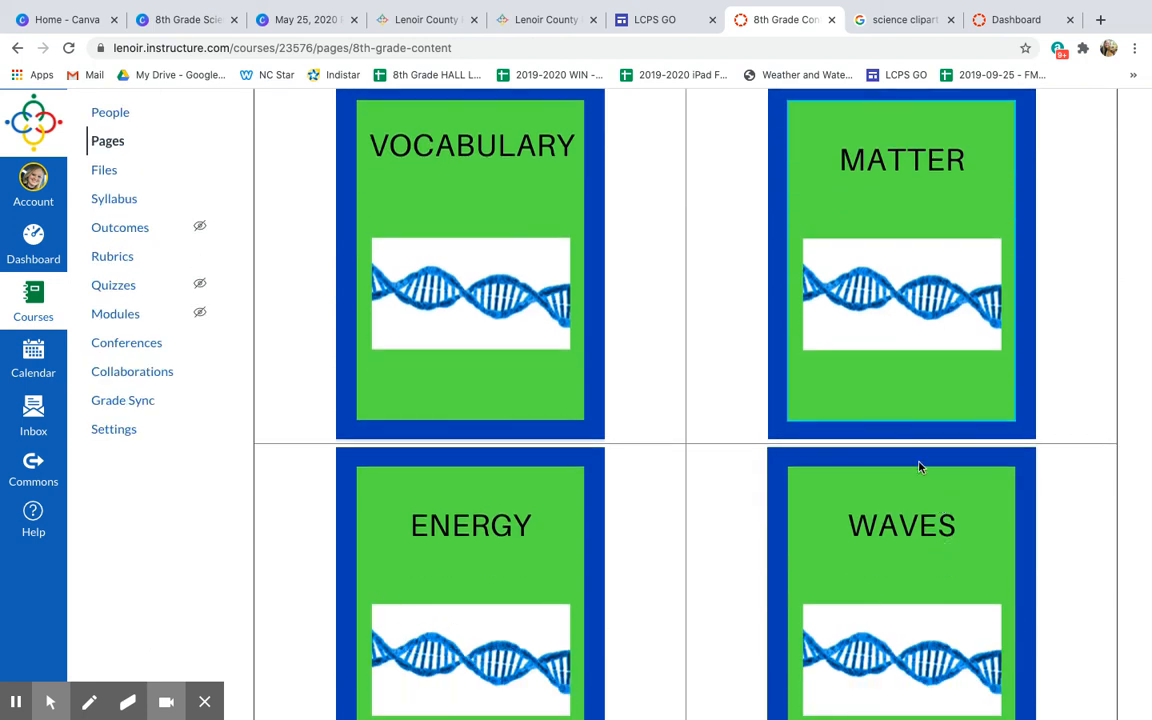
pyautogui.scroll(2, 530, 316)
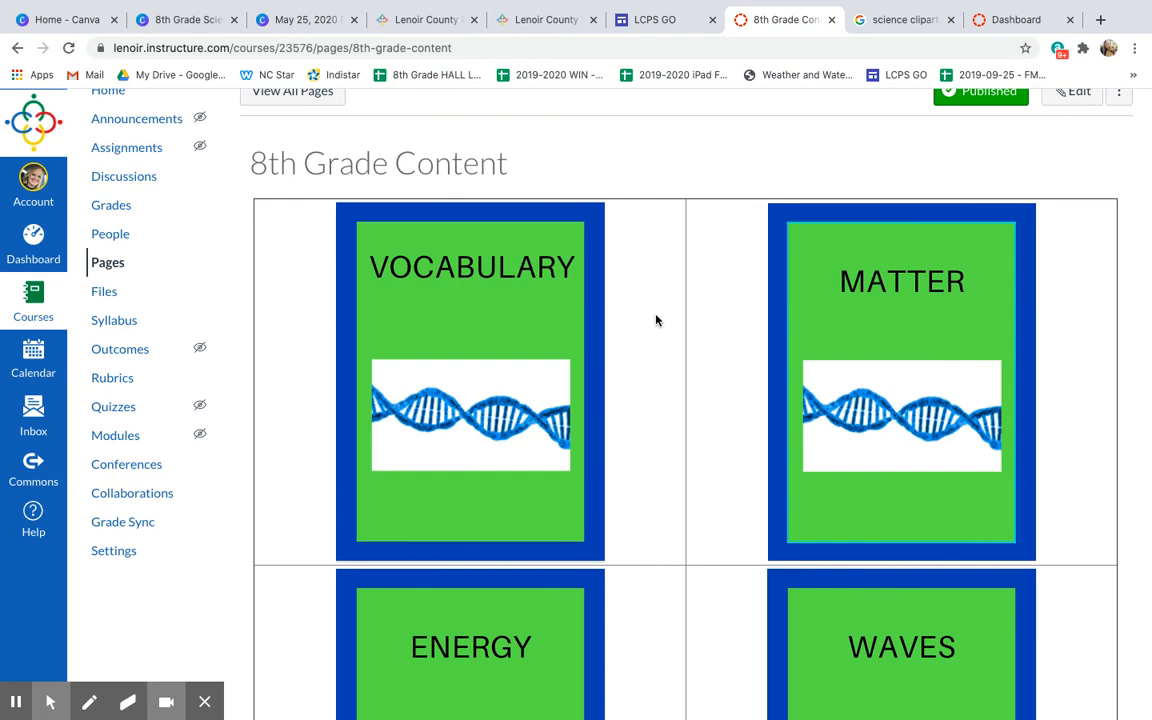
pyautogui.scroll(2, 657, 321)
pyautogui.scroll(-2, 657, 321)
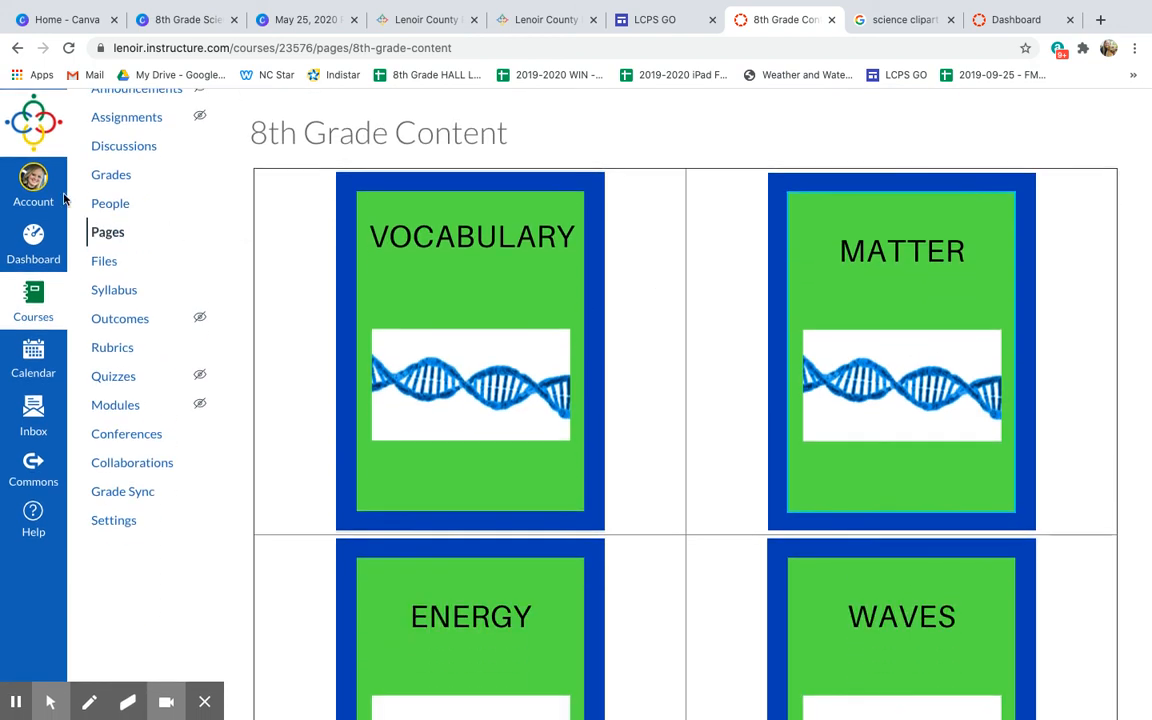
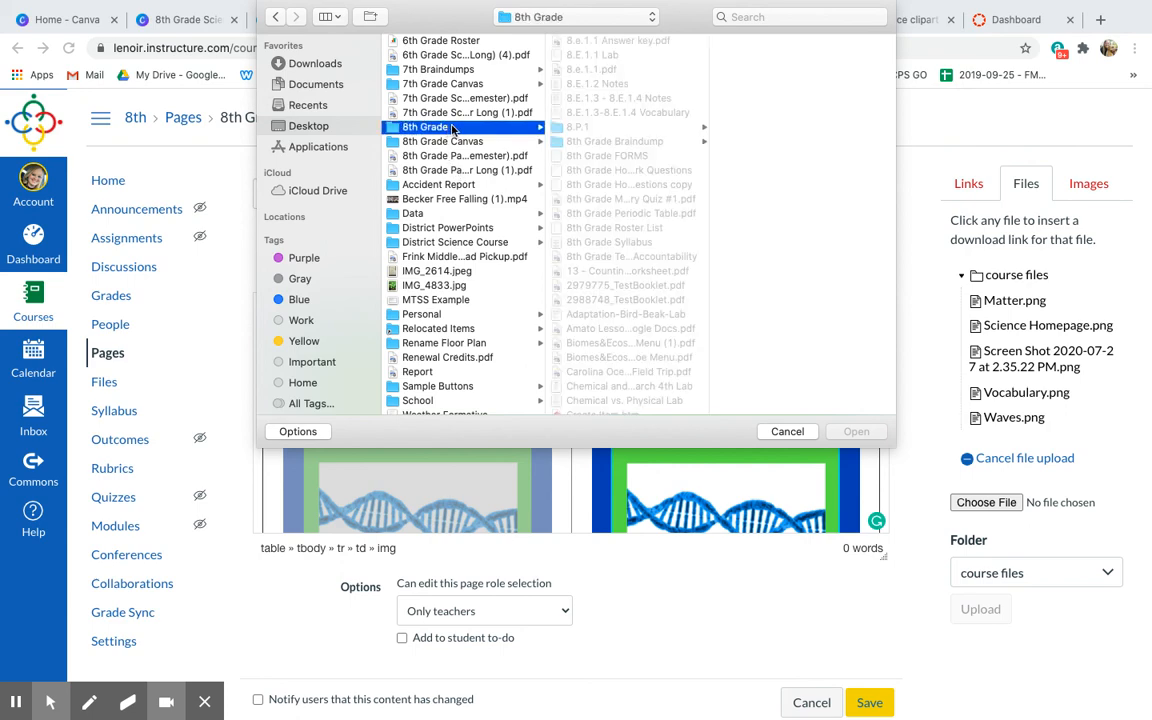
# Step: Upload "List #1 8.P.1.1 Vocabulary - Matter" from 8th Grade's Vocabulary folder to course files, linking it to the VOCABULARY image
pyautogui.scroll(-15, 625, 300)
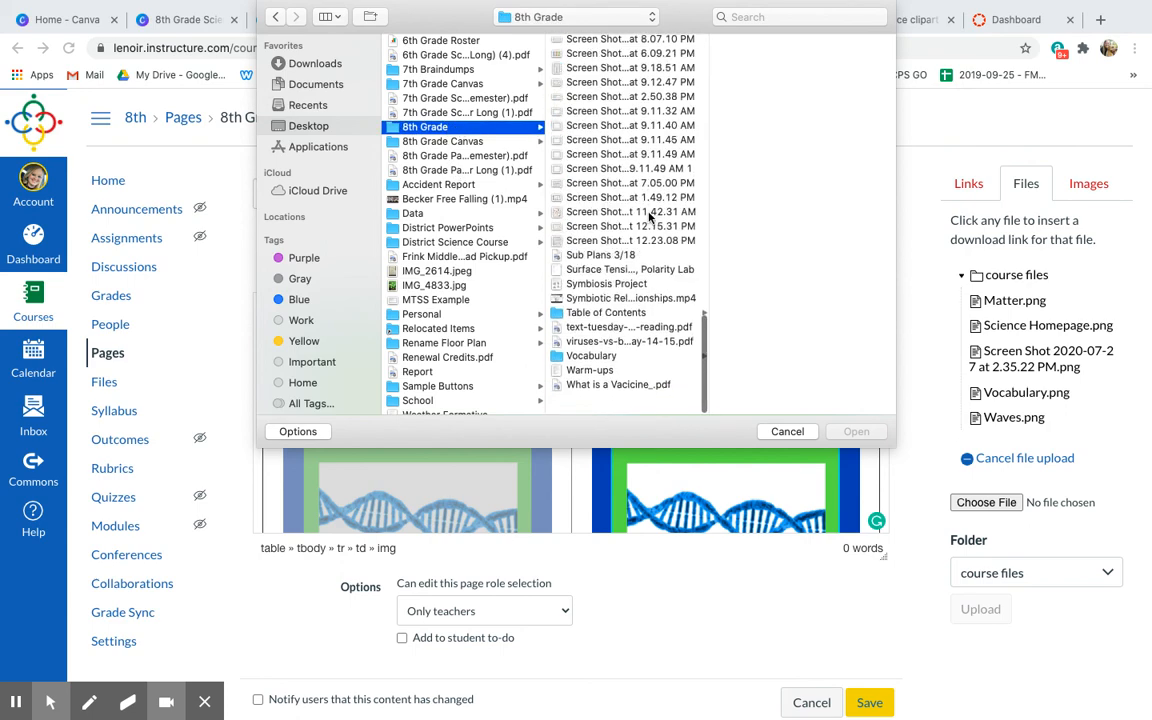
pyautogui.click(604, 380)
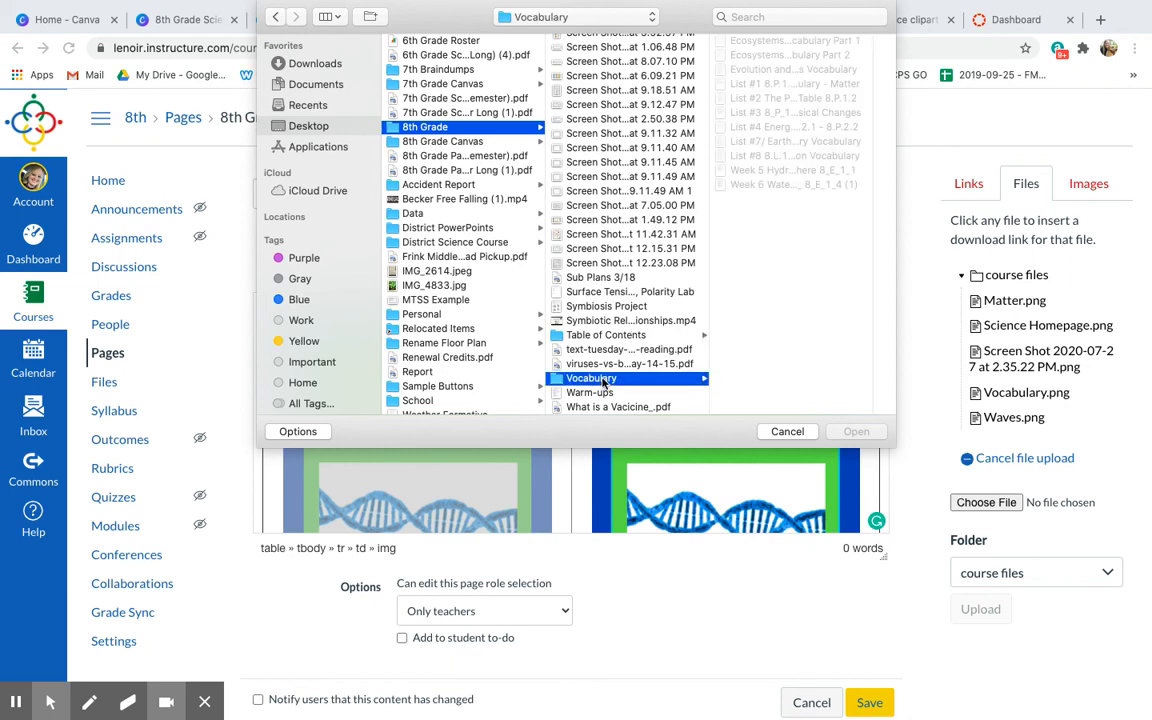
pyautogui.click(816, 85)
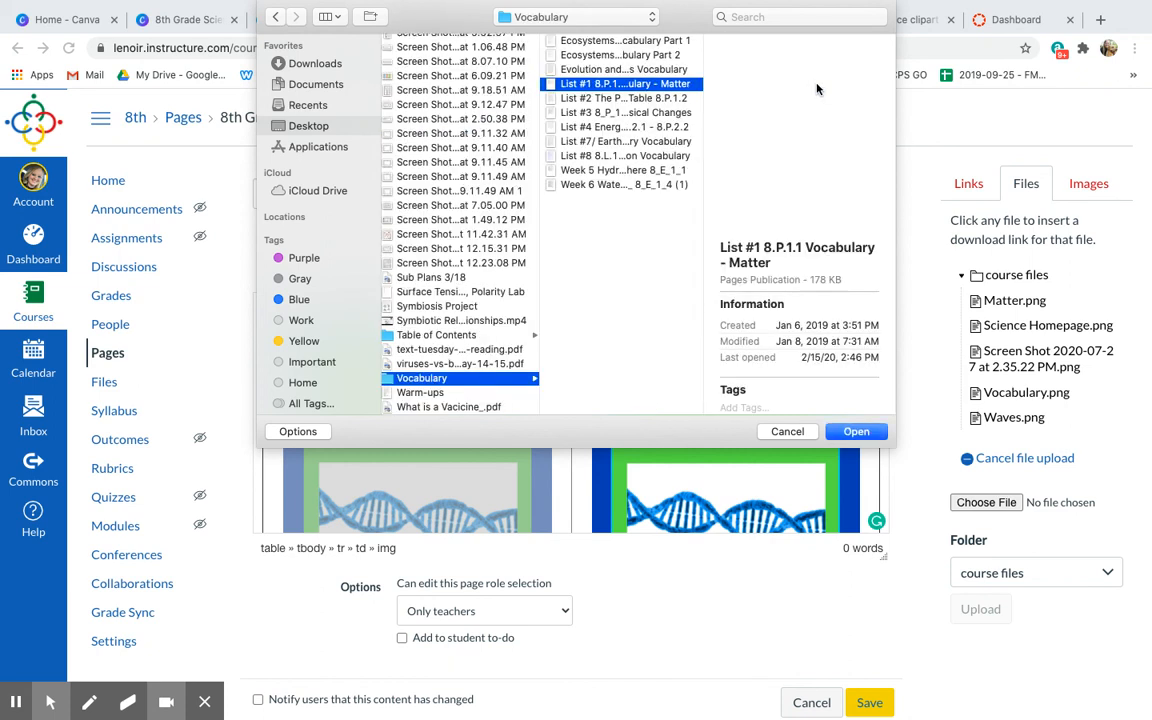
pyautogui.click(856, 438)
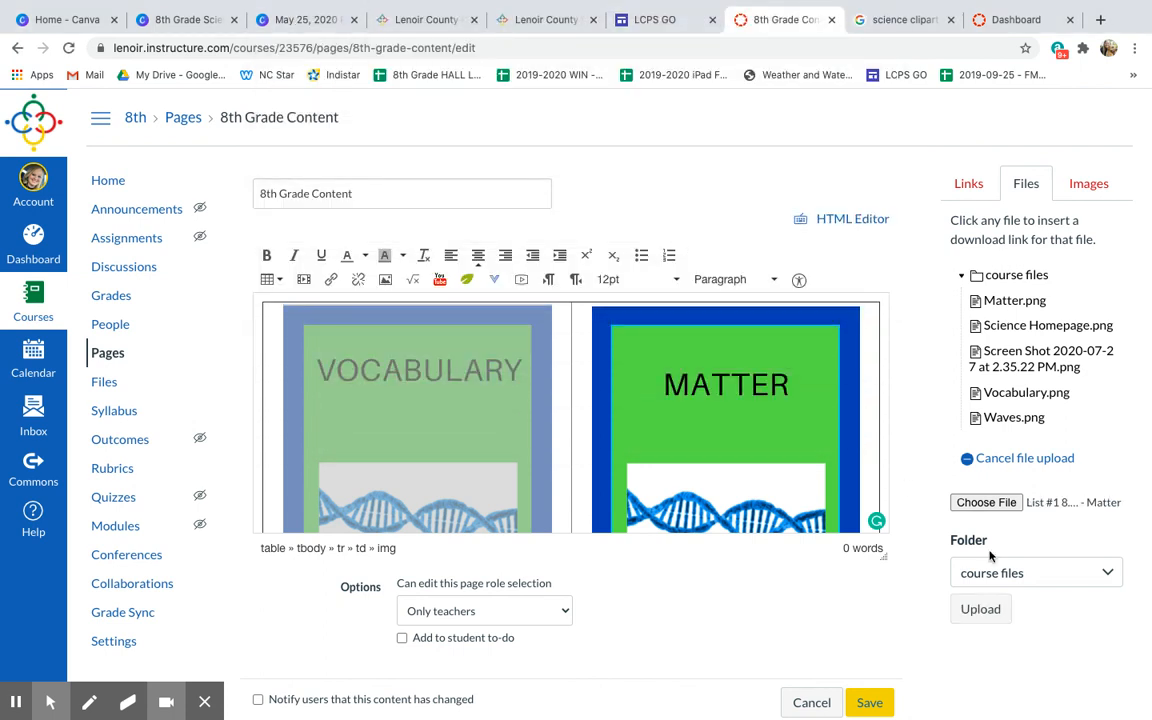
pyautogui.click(980, 609)
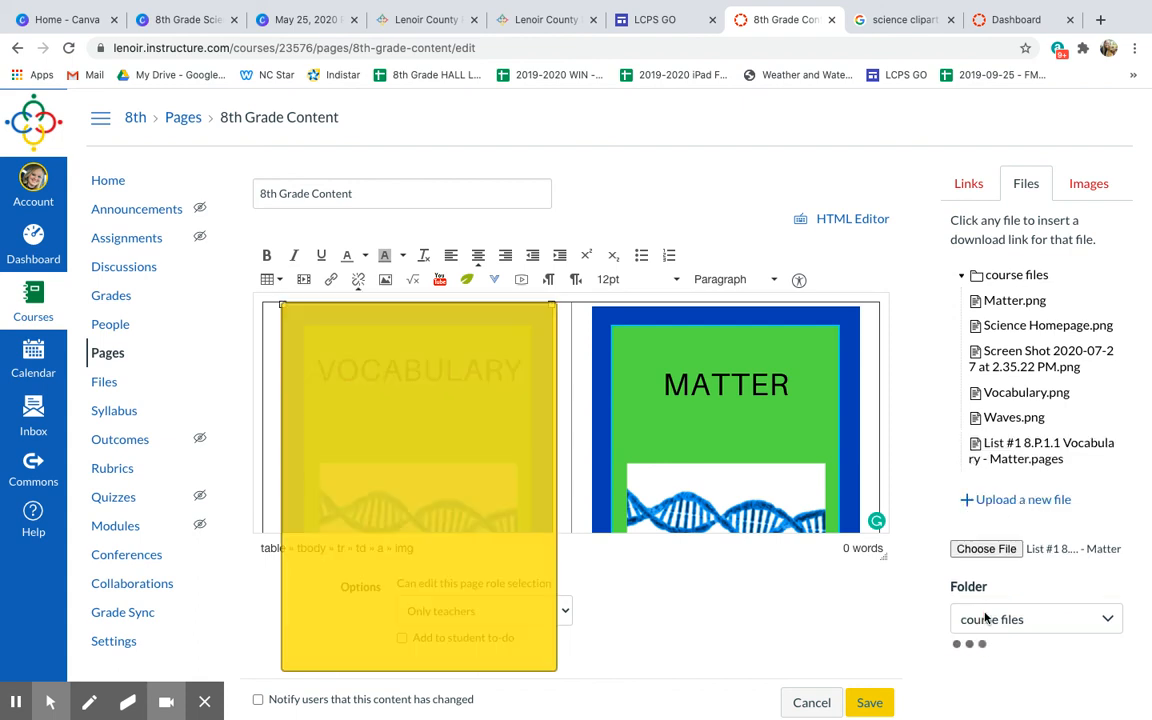
# Step: Save the 8th Grade Content page and test the VOCABULARY image's link by opening the downloaded document
pyautogui.click(872, 702)
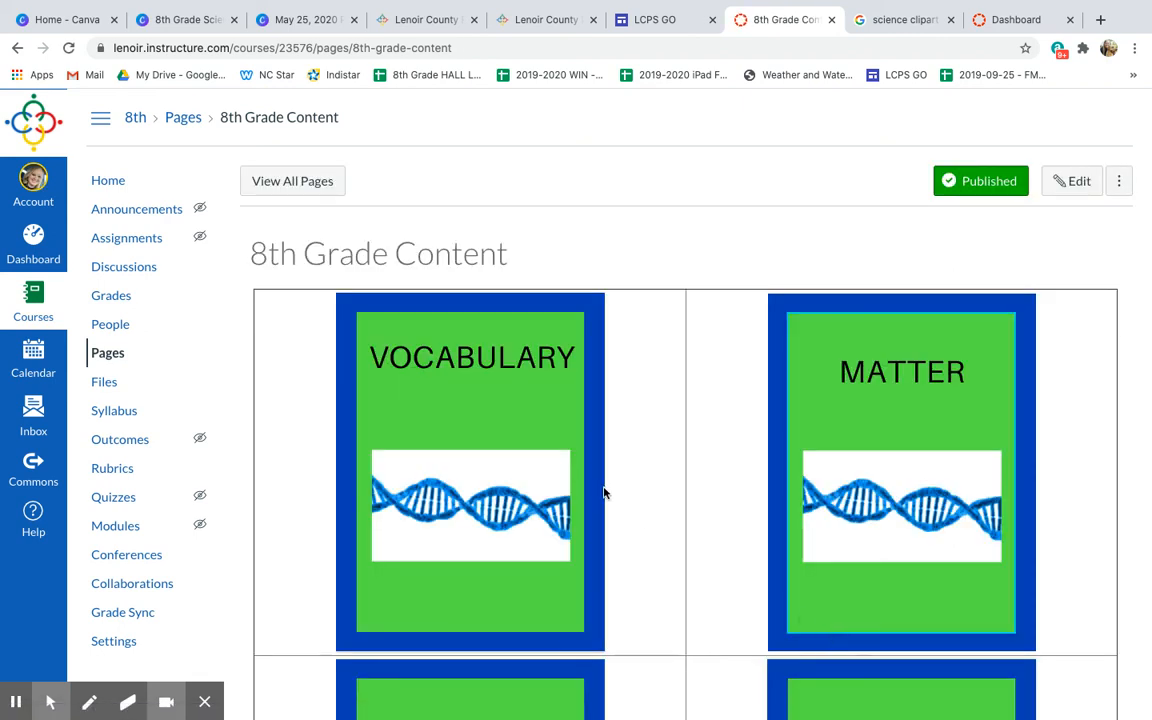
pyautogui.click(531, 433)
pyautogui.click(108, 702)
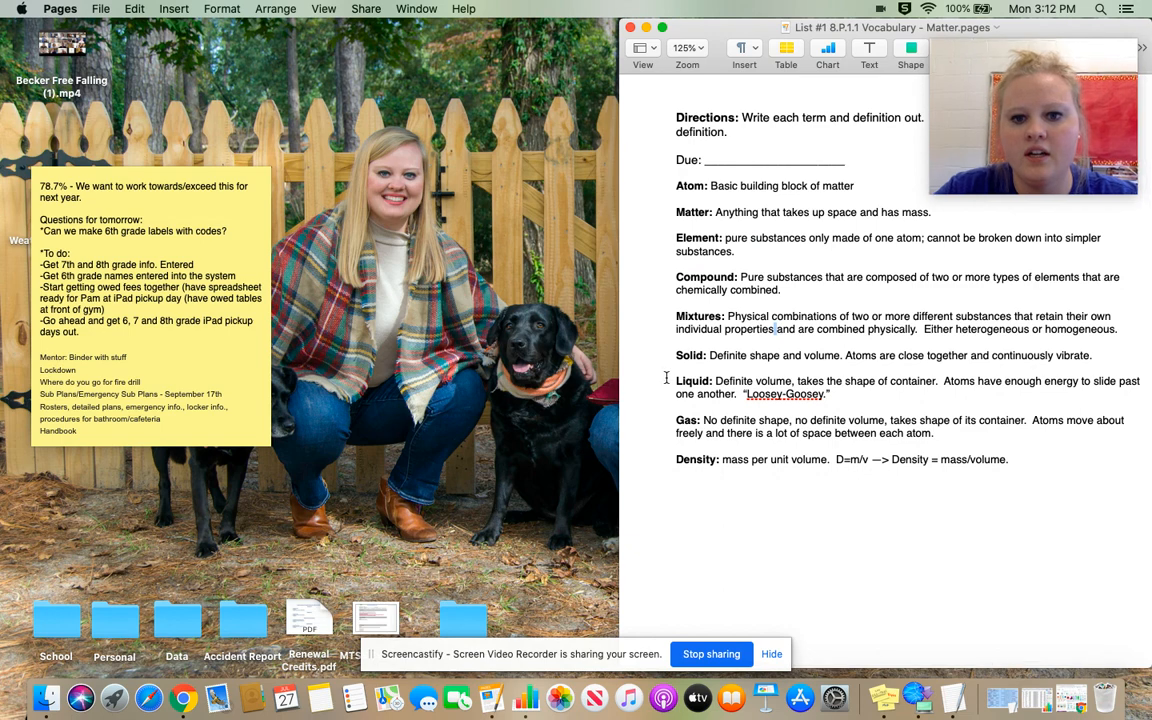
pyautogui.moveTo(1091, 477); pyautogui.dragTo(648, 172)
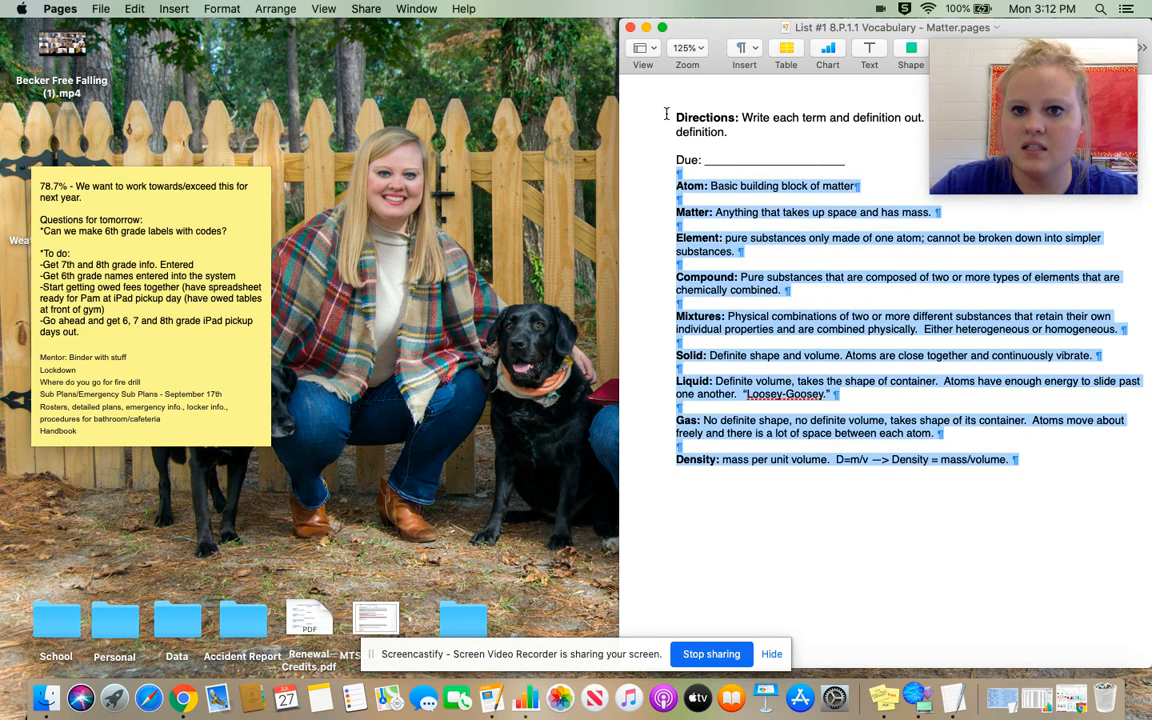
pyautogui.click(773, 317)
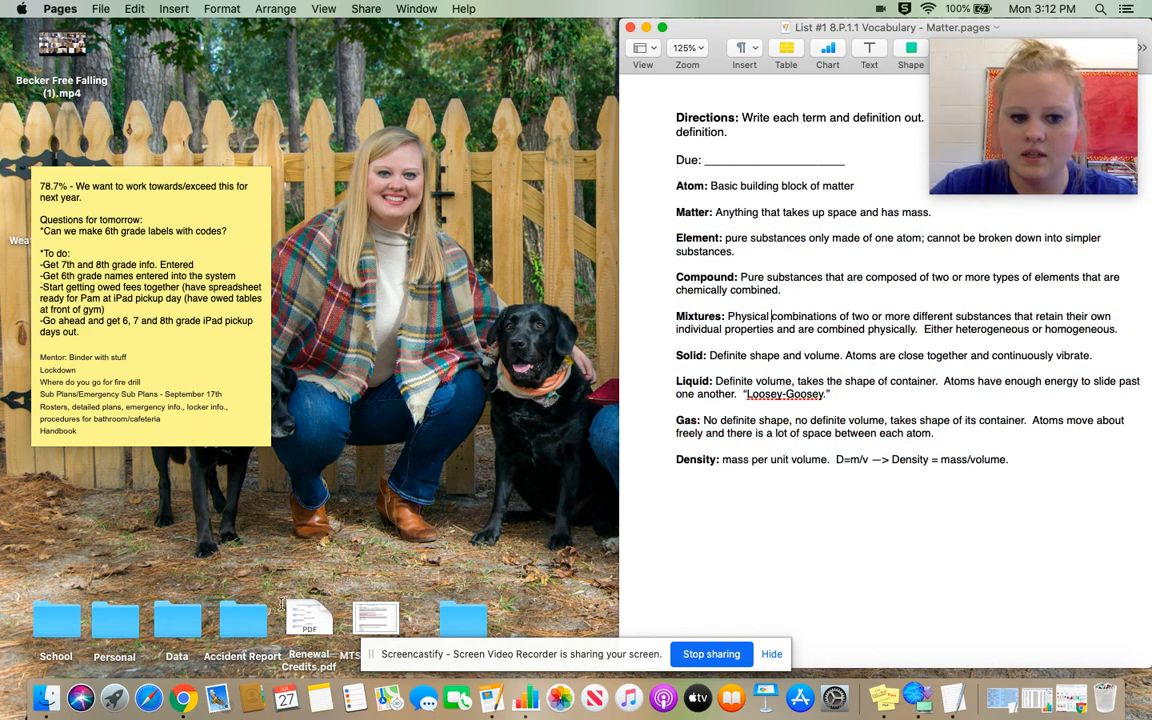
# Step: Switch back to Chrome and link the VOCABULARY image on the 8th Grade Content page to a new page named "Matter Vocabulary #1"
pyautogui.click(183, 700)
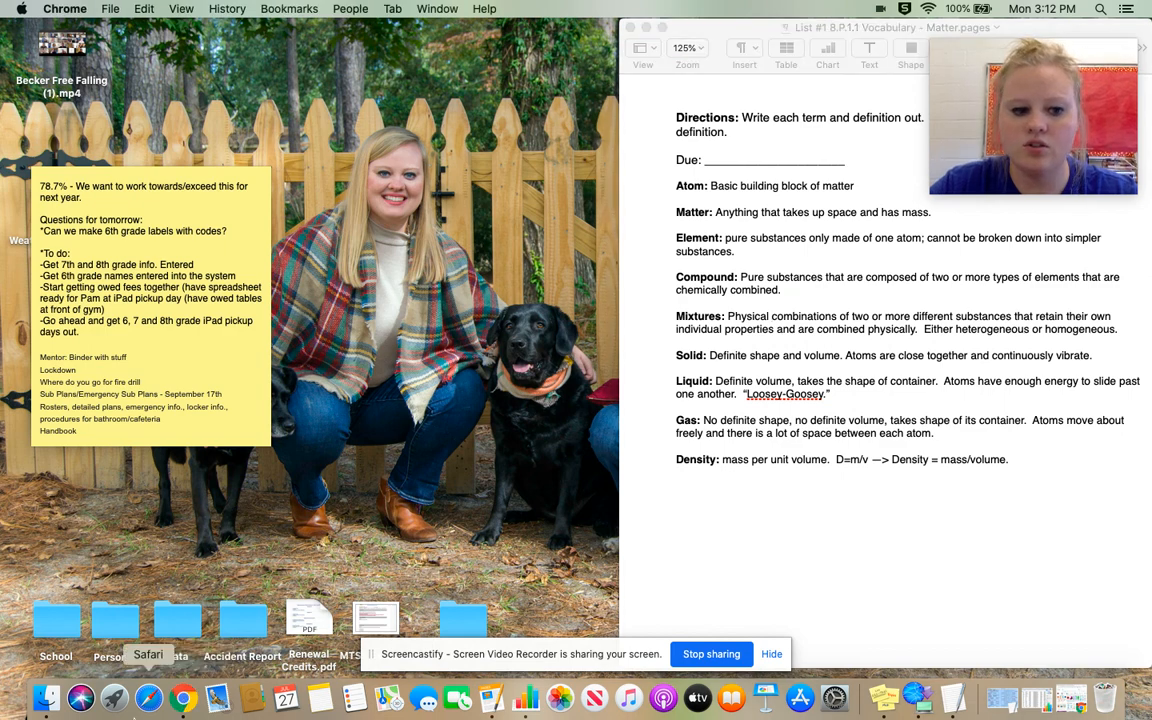
pyautogui.scroll(-2, 805, 543)
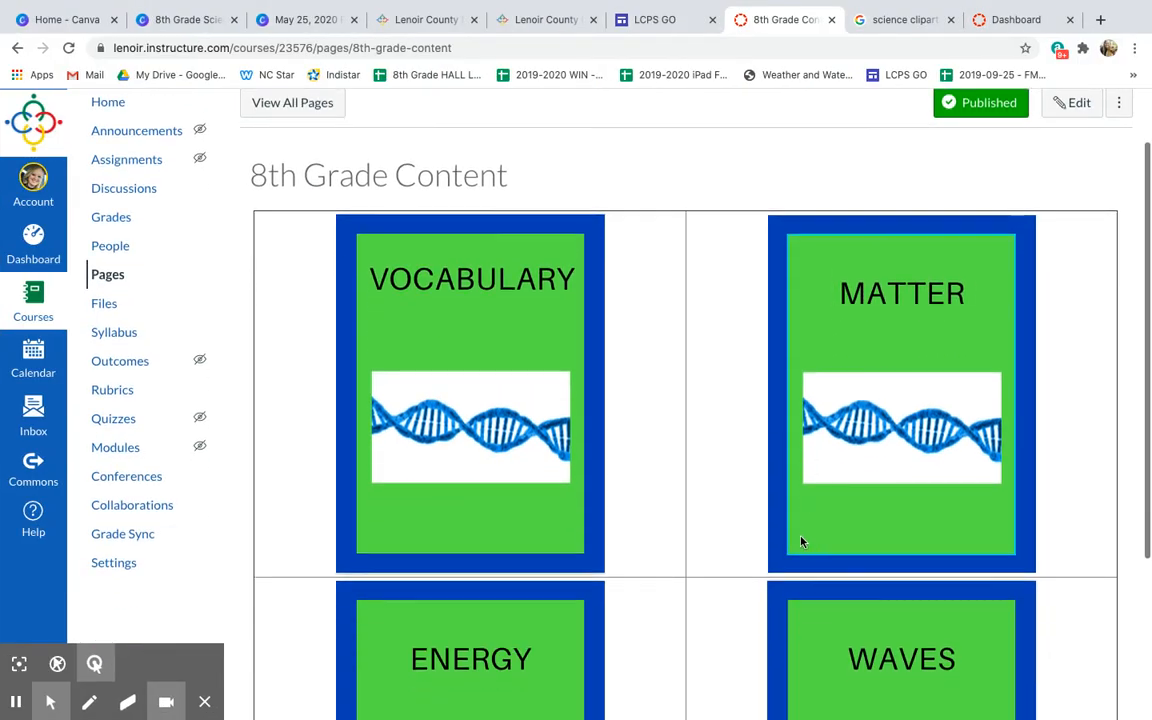
pyautogui.click(1068, 106)
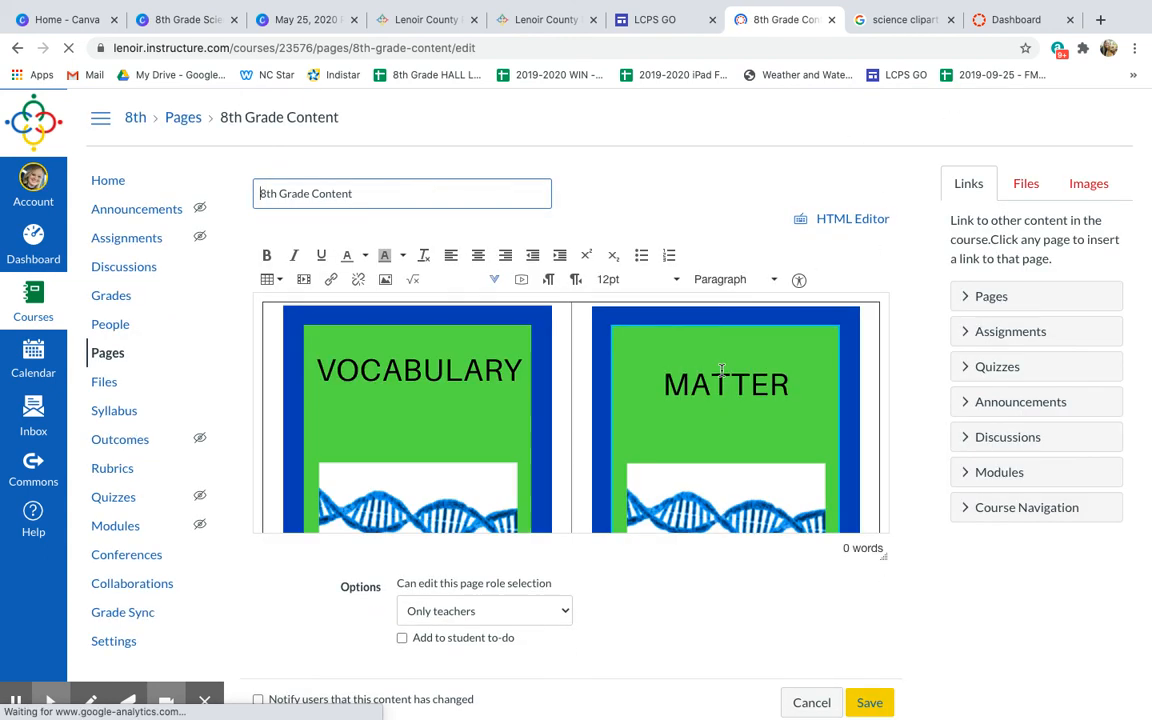
pyautogui.click(495, 387)
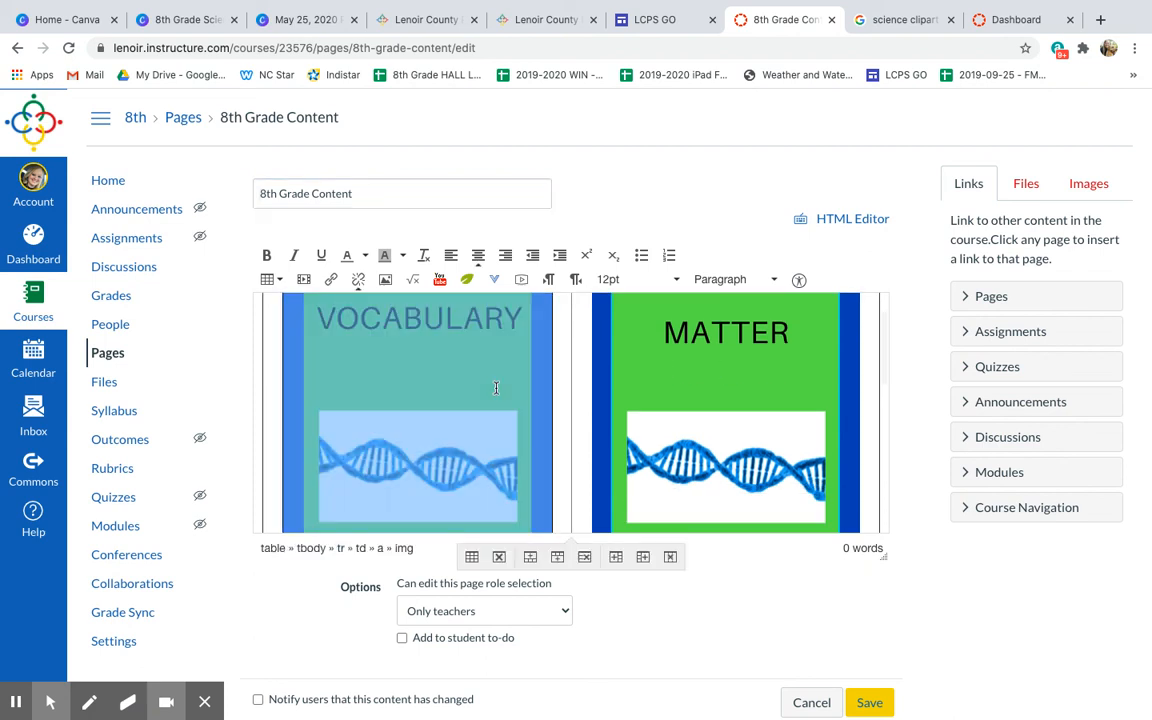
pyautogui.click(990, 296)
pyautogui.click(1031, 399)
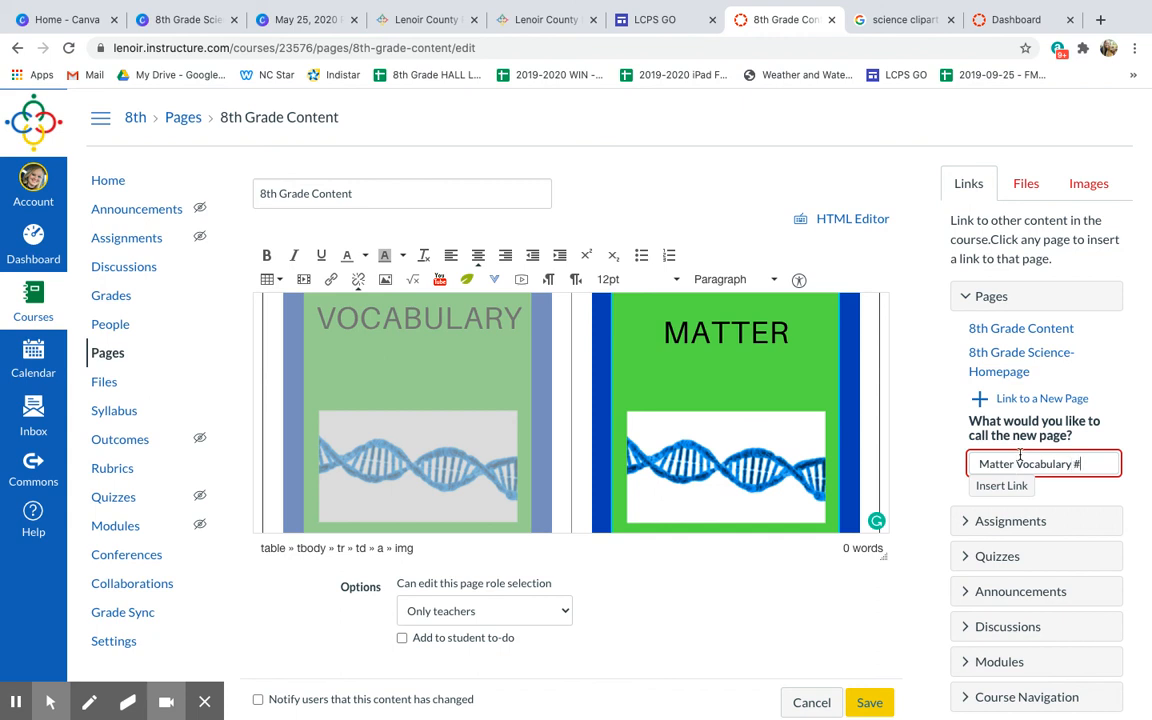
pyautogui.click(1003, 486)
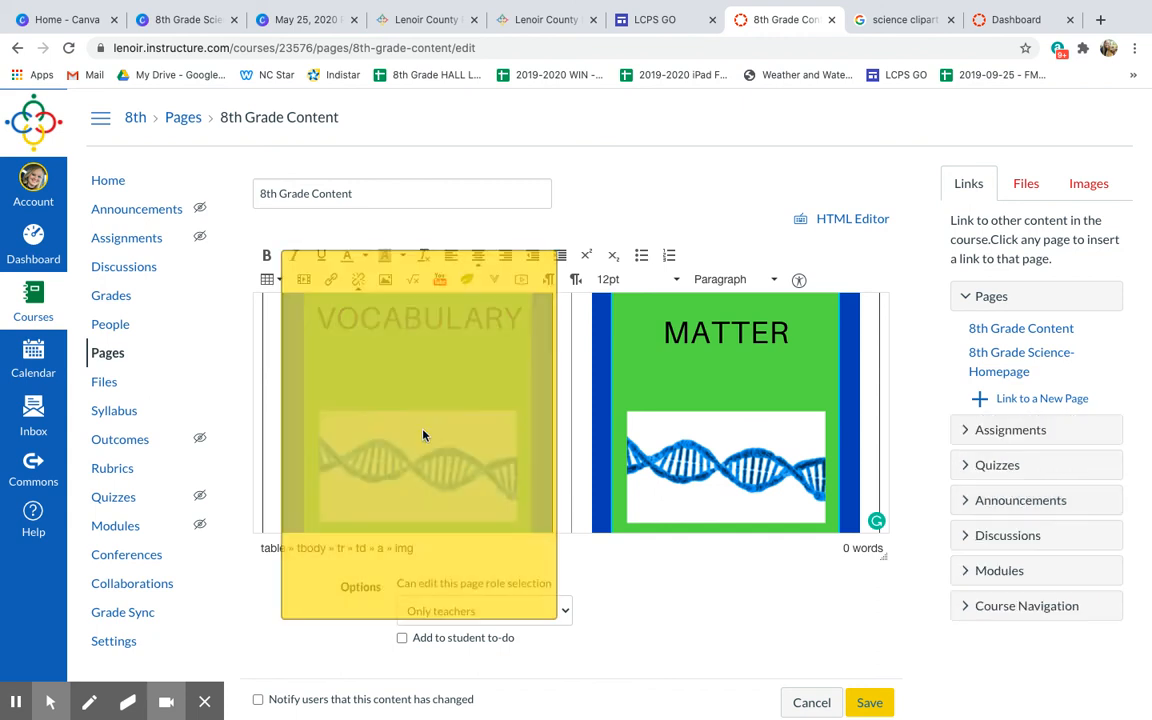
# Step: Save the 8th Grade Content page and follow the VOCABULARY image's link to start the Matter Vocabulary #1 page
pyautogui.click(869, 703)
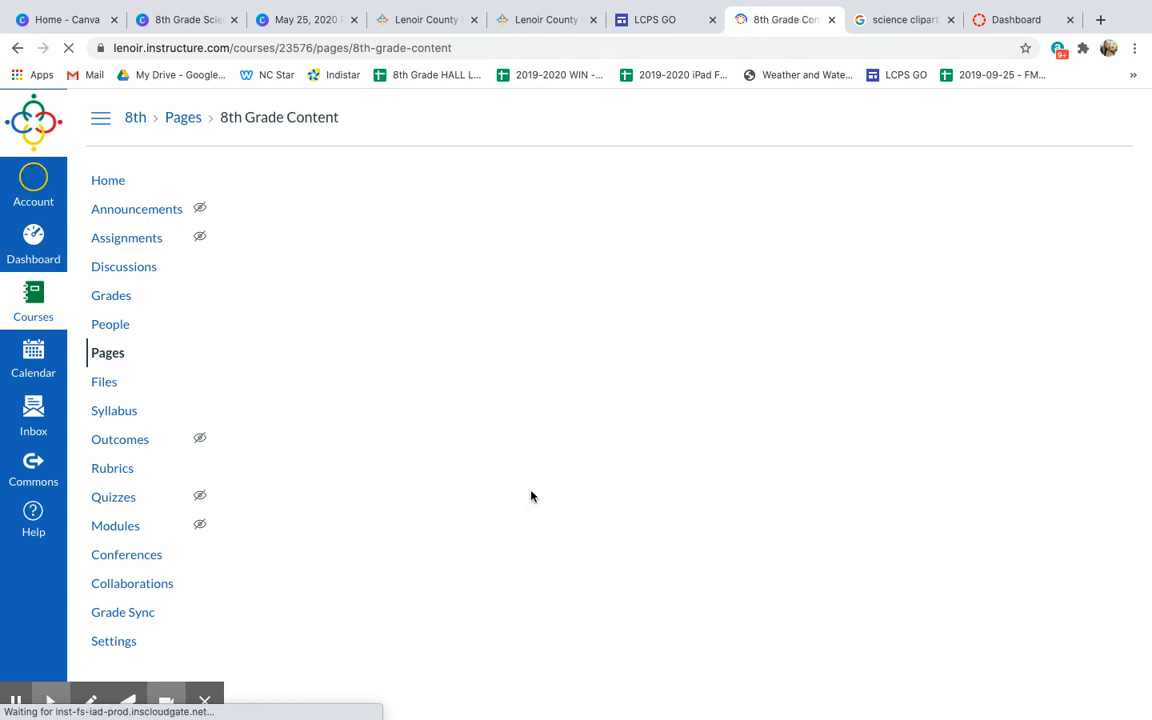
pyautogui.click(466, 360)
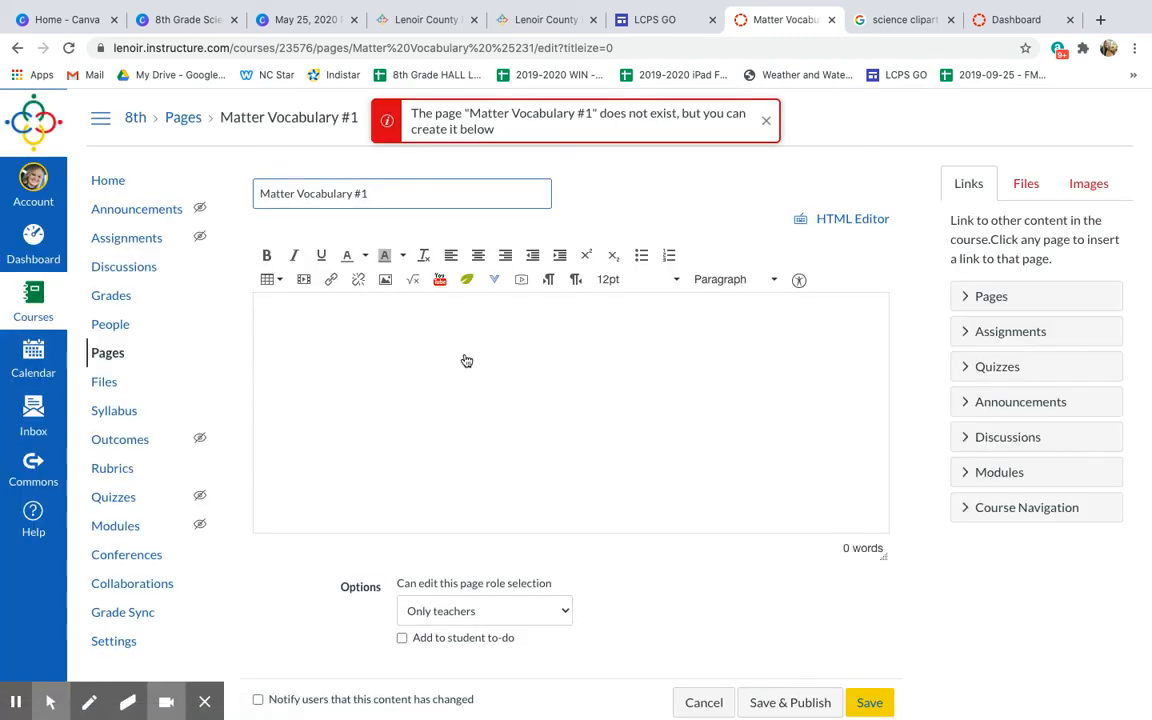
pyautogui.click(465, 354)
# Step: Copy the vocabulary terms from Atom through Density from the Pages document into the Matter Vocabulary #1 page body
pyautogui.moveTo(68, 2)
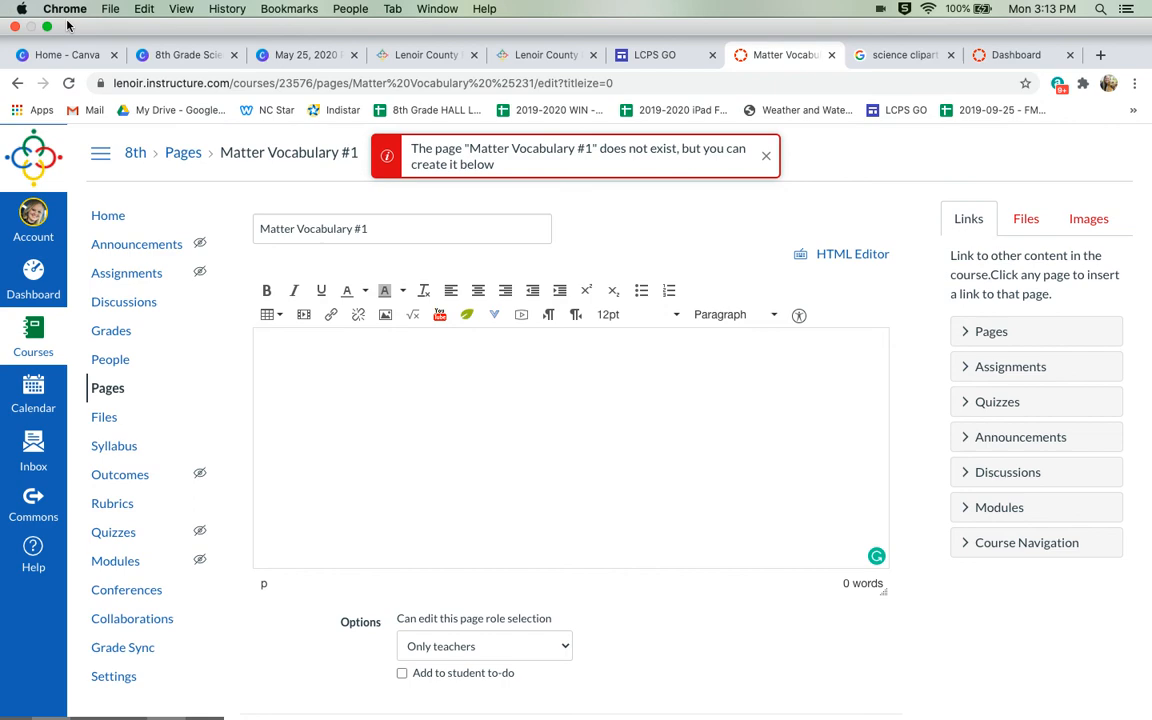
pyautogui.click(47, 28)
pyautogui.click(1066, 446)
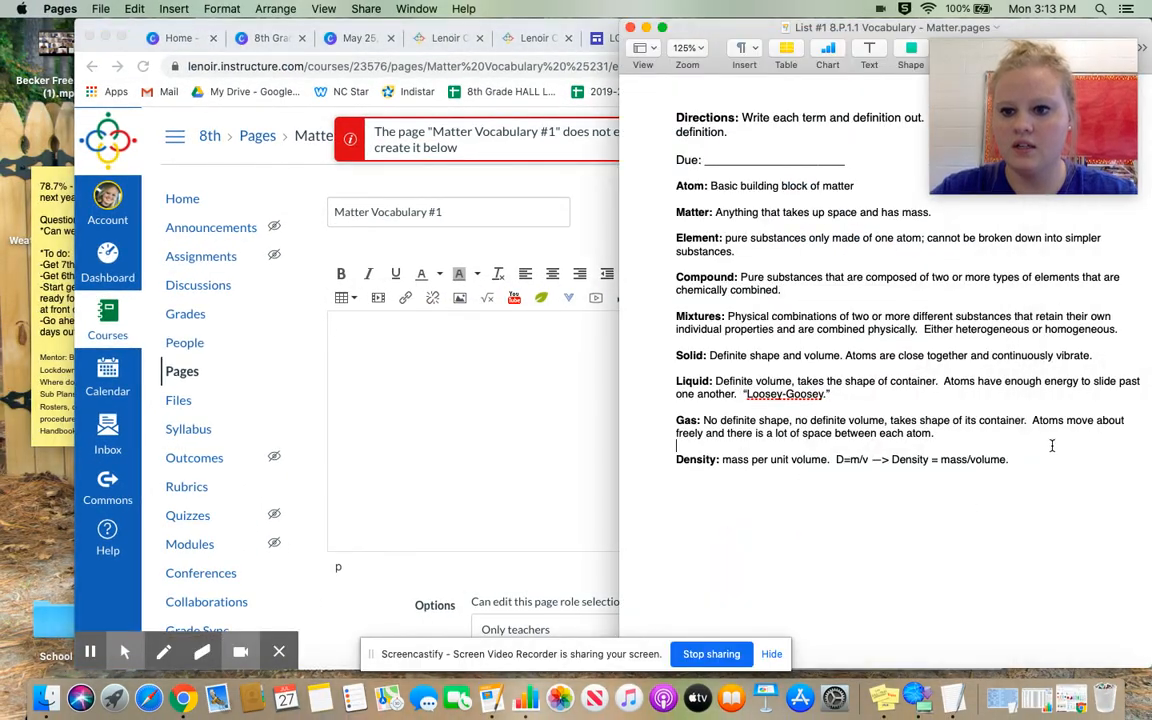
pyautogui.press('super+a')
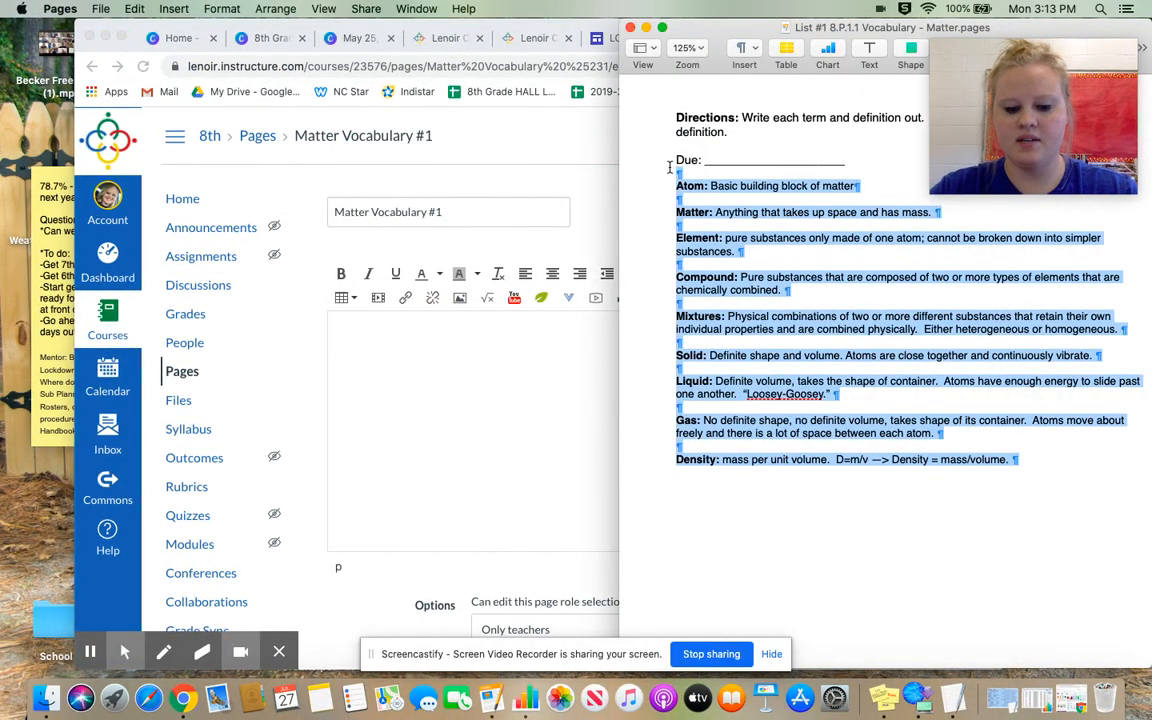
pyautogui.click(720, 277)
pyautogui.click(471, 386)
pyautogui.press('super+v')
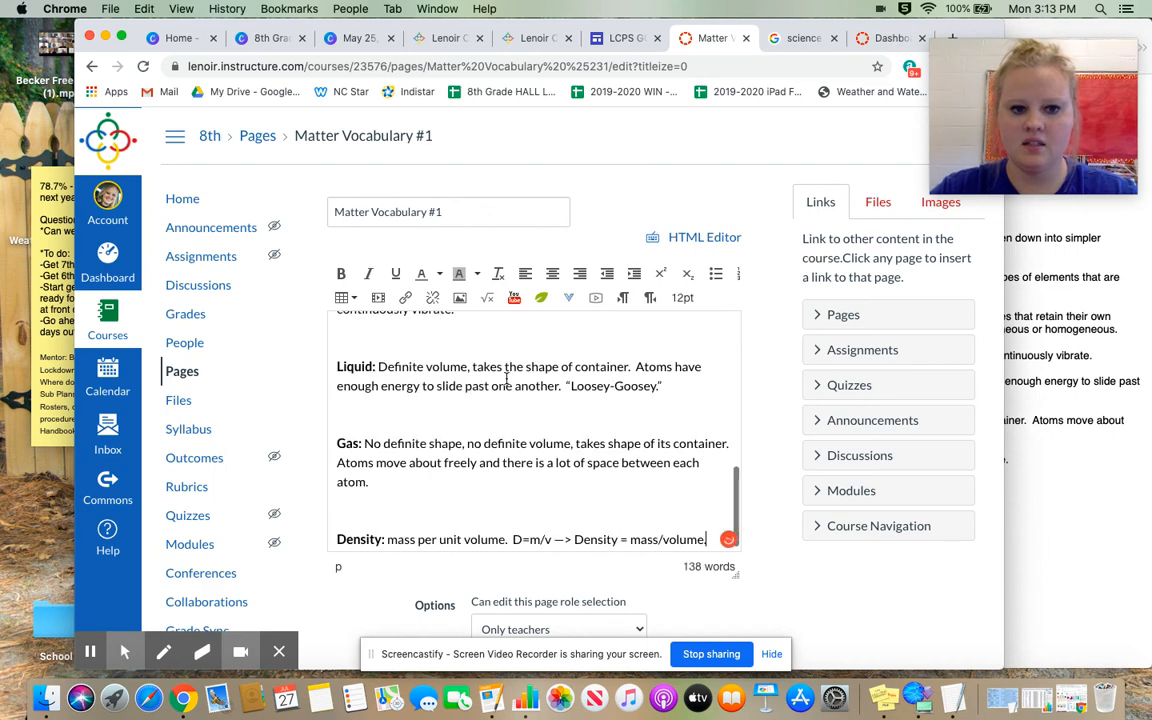
# Step: Copy the Directions and Due lines from the Pages document above the Atom entry and remove the blank line between them
pyautogui.scroll(10, 537, 368)
pyautogui.click(1027, 475)
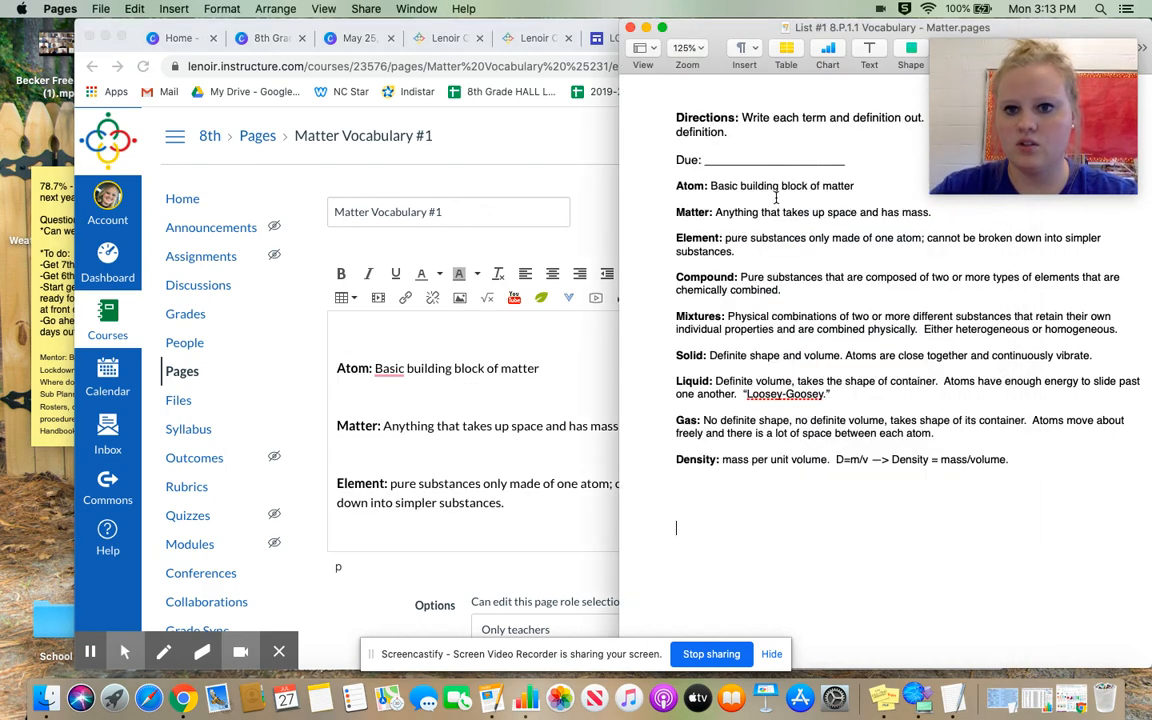
pyautogui.moveTo(821, 162); pyautogui.dragTo(648, 113)
pyautogui.press('super+c')
pyautogui.click(762, 259)
pyautogui.click(411, 326)
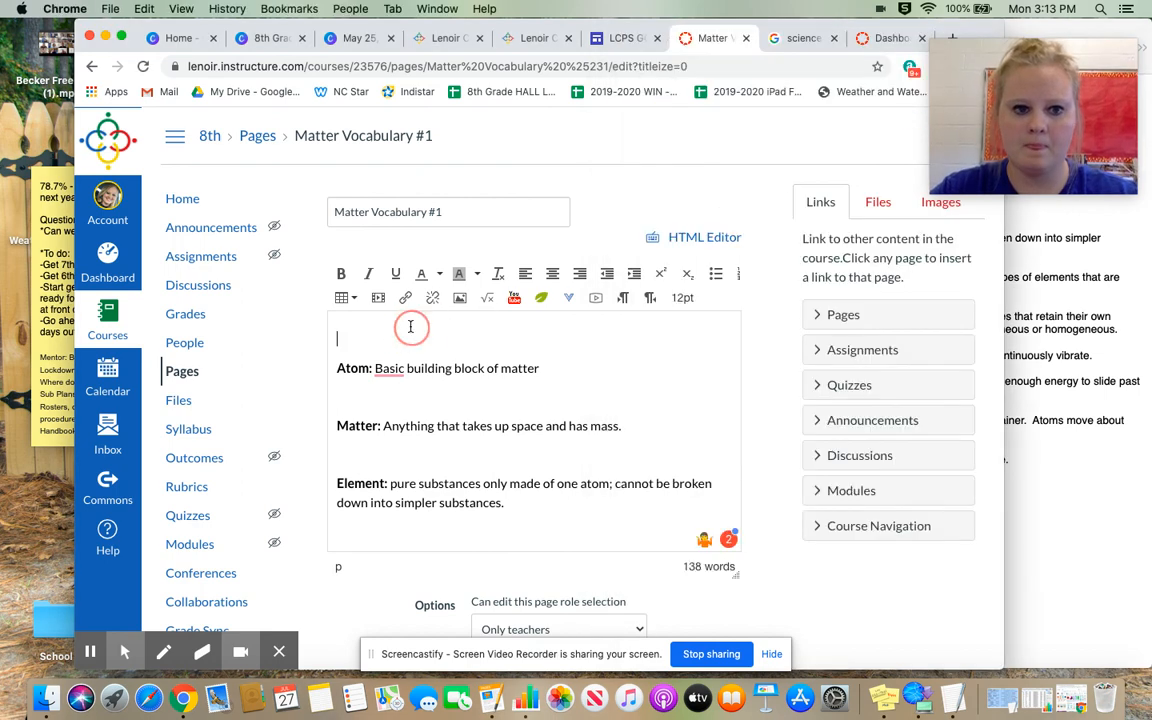
pyautogui.press('super+v')
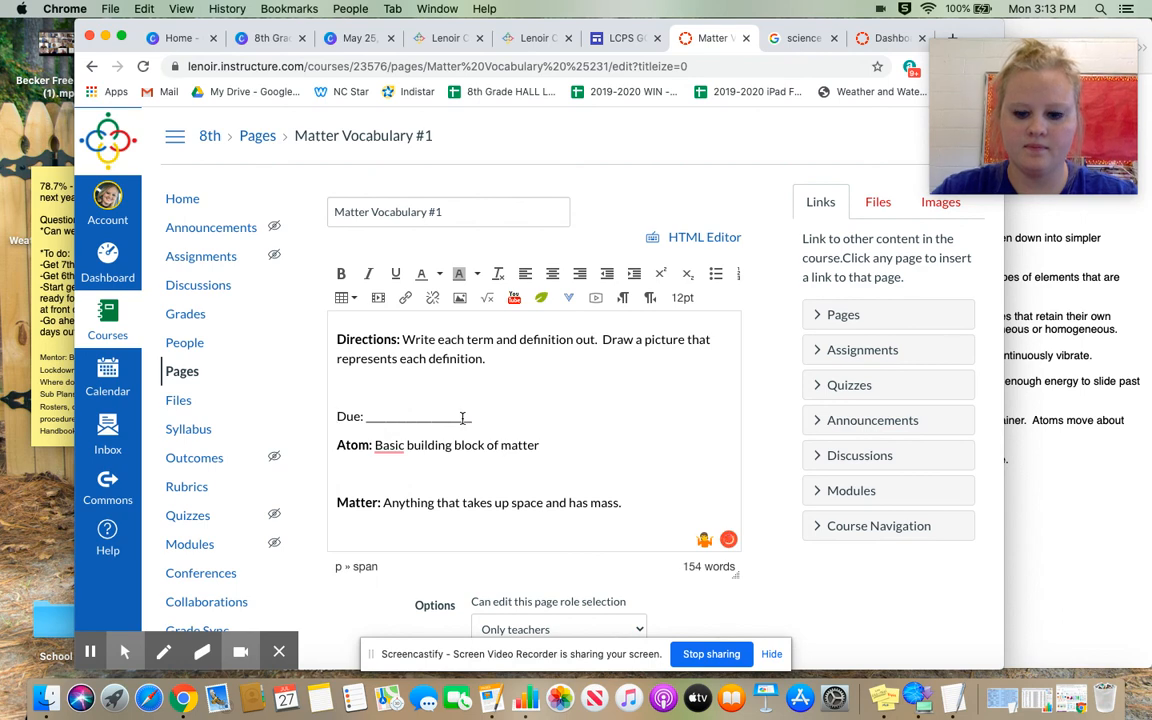
pyautogui.press('BackSpace')
# Step: Save and publish the Matter Vocabulary #1 page and enlarge the browser window to full screen
pyautogui.scroll(-3, 720, 608)
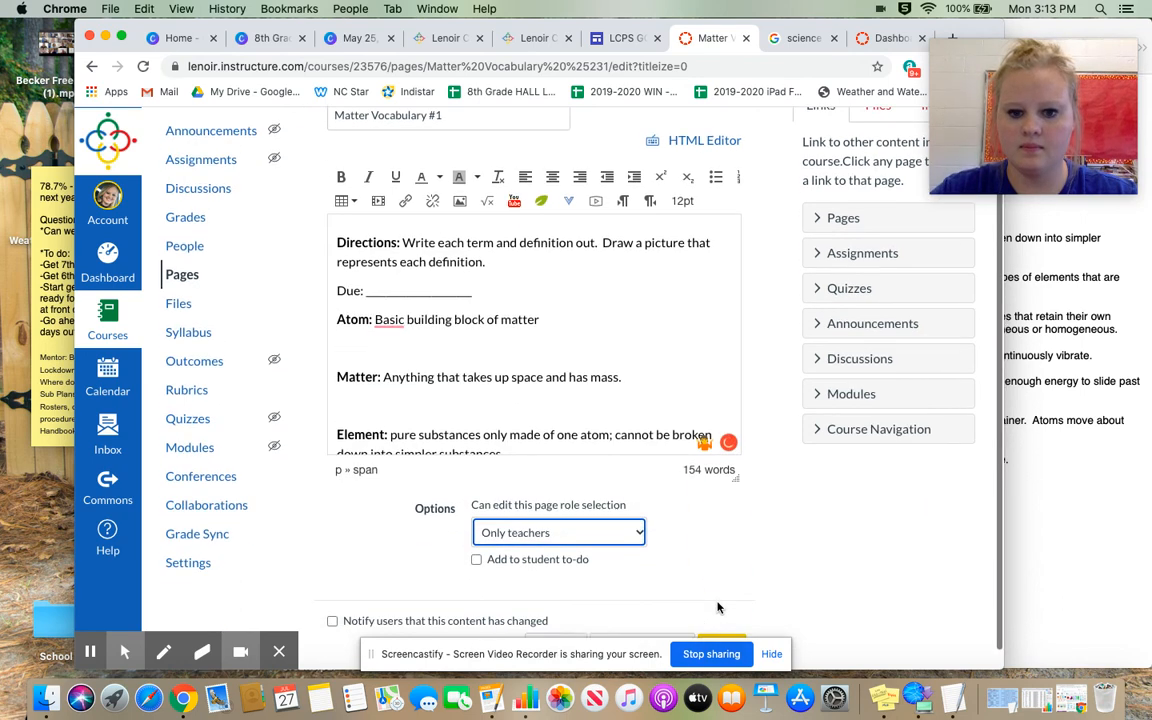
pyautogui.click(656, 626)
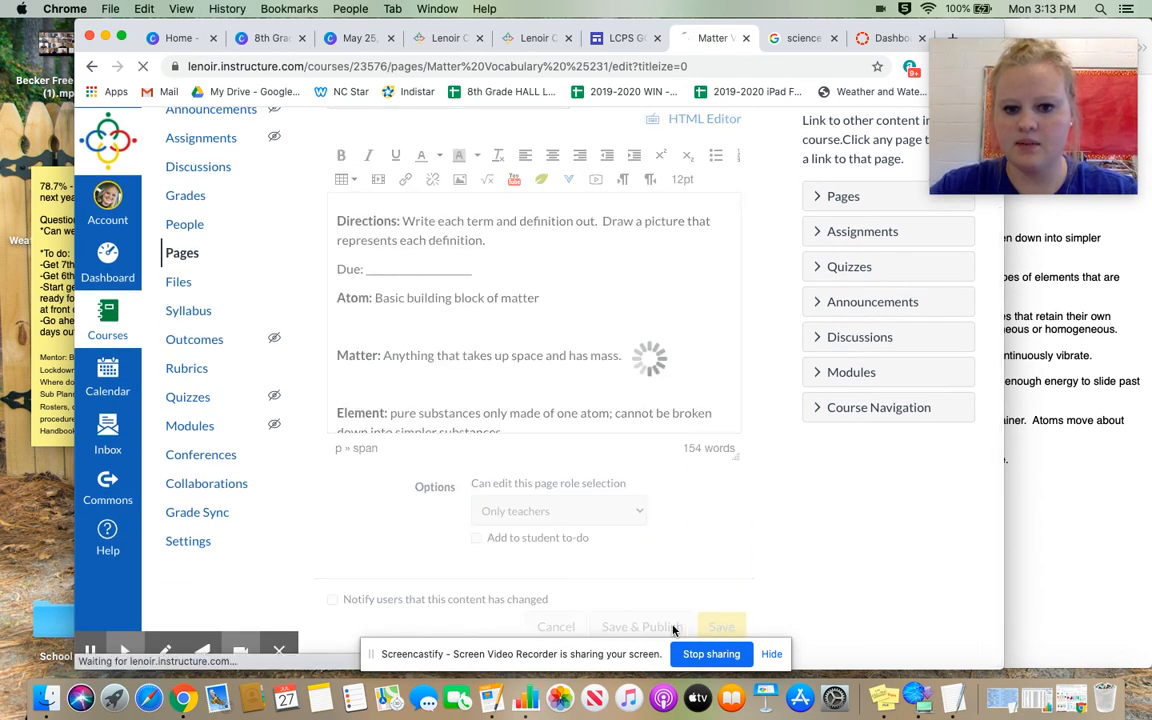
pyautogui.click(121, 36)
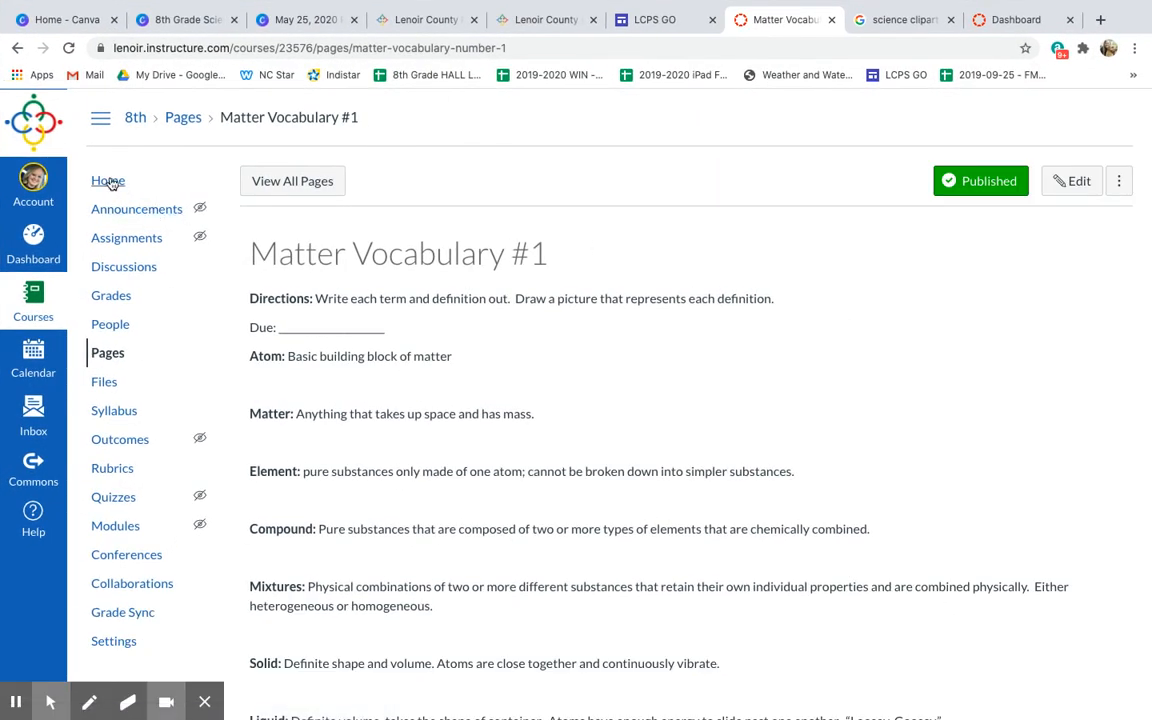
# Step: Test the path from the course homepage image through the VOCABULARY image to the Matter Vocabulary #1 page
pyautogui.click(109, 182)
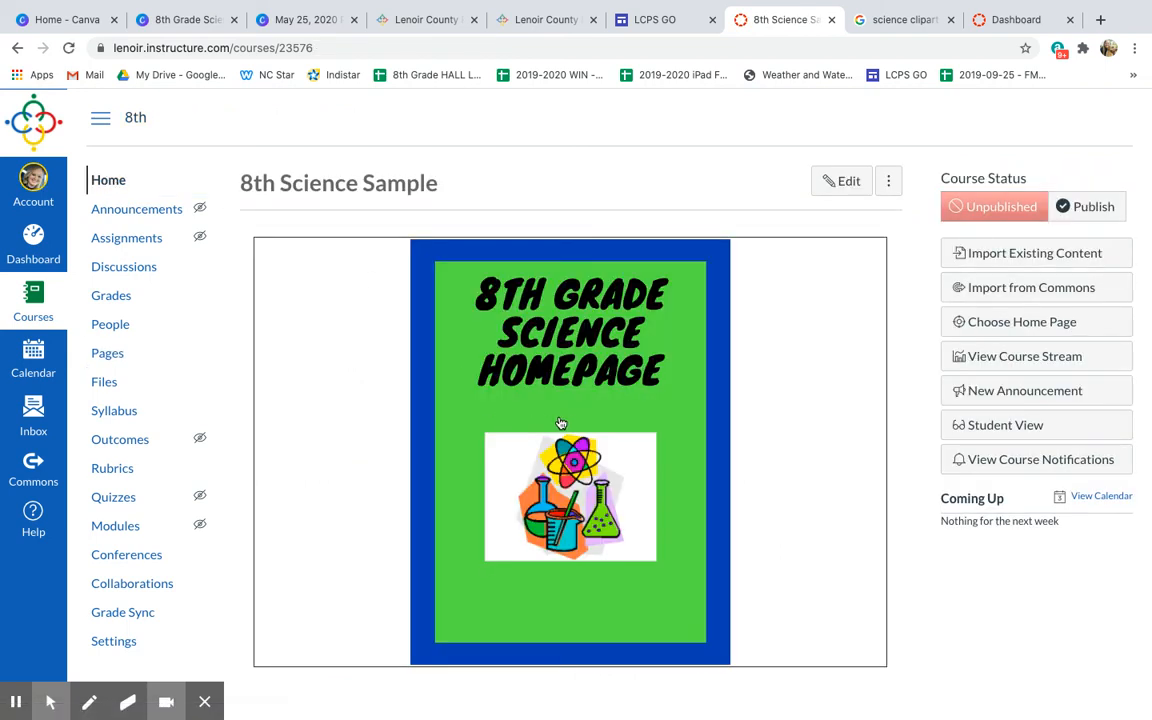
pyautogui.click(565, 423)
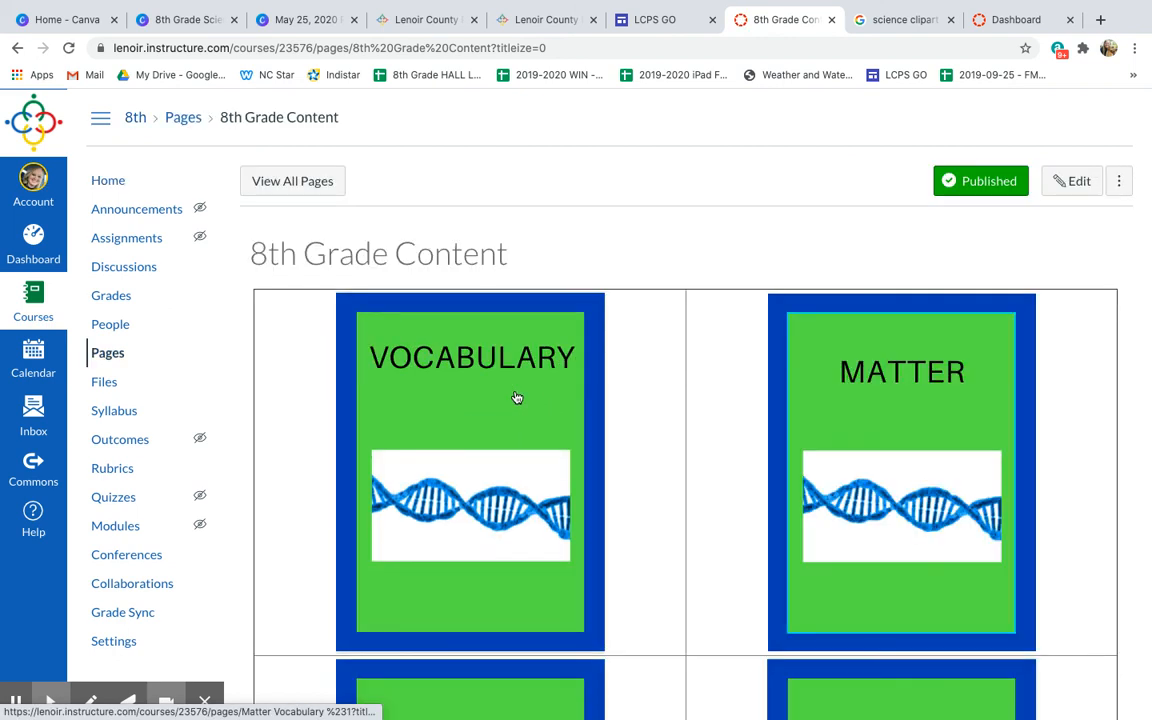
pyautogui.click(517, 398)
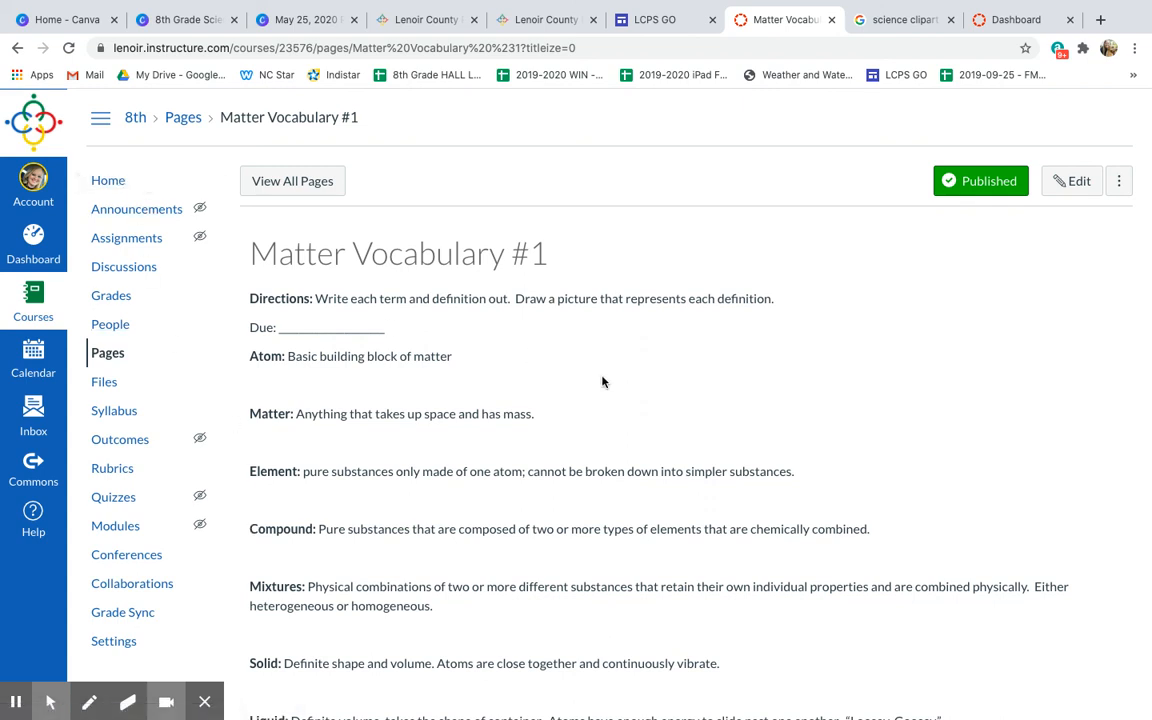
# Step: Start a new module in the course and name it "Week 1: 08/17-08/21 : Matter"
pyautogui.click(122, 530)
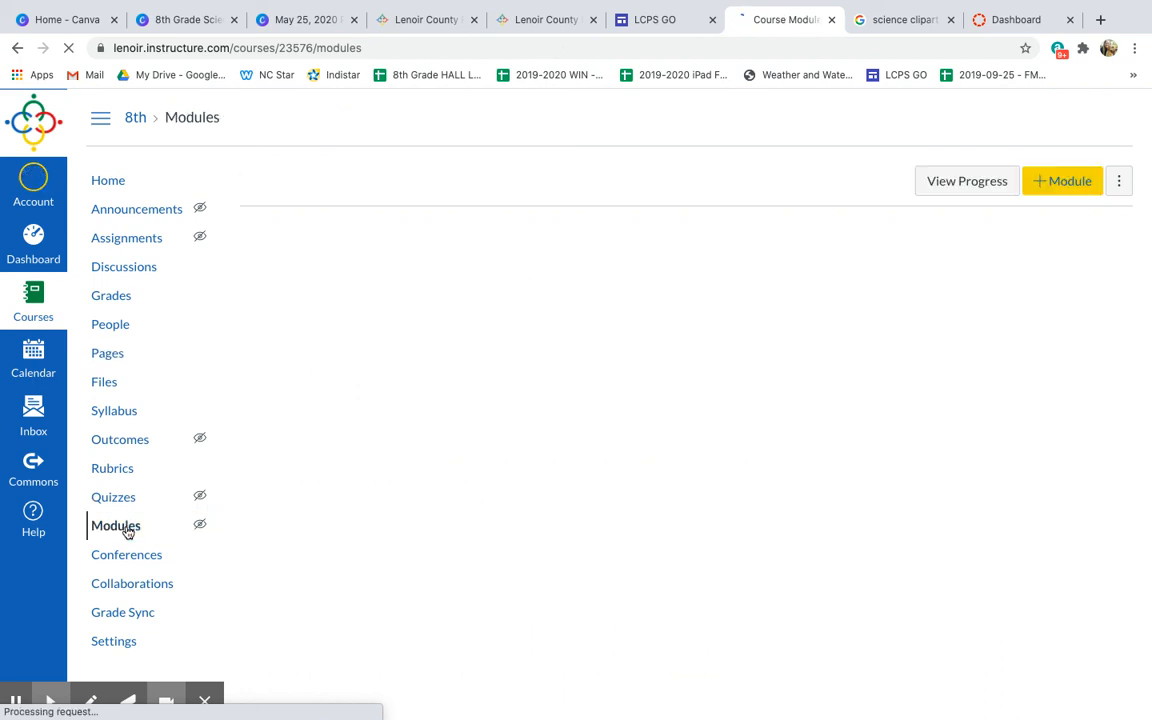
pyautogui.click(1034, 183)
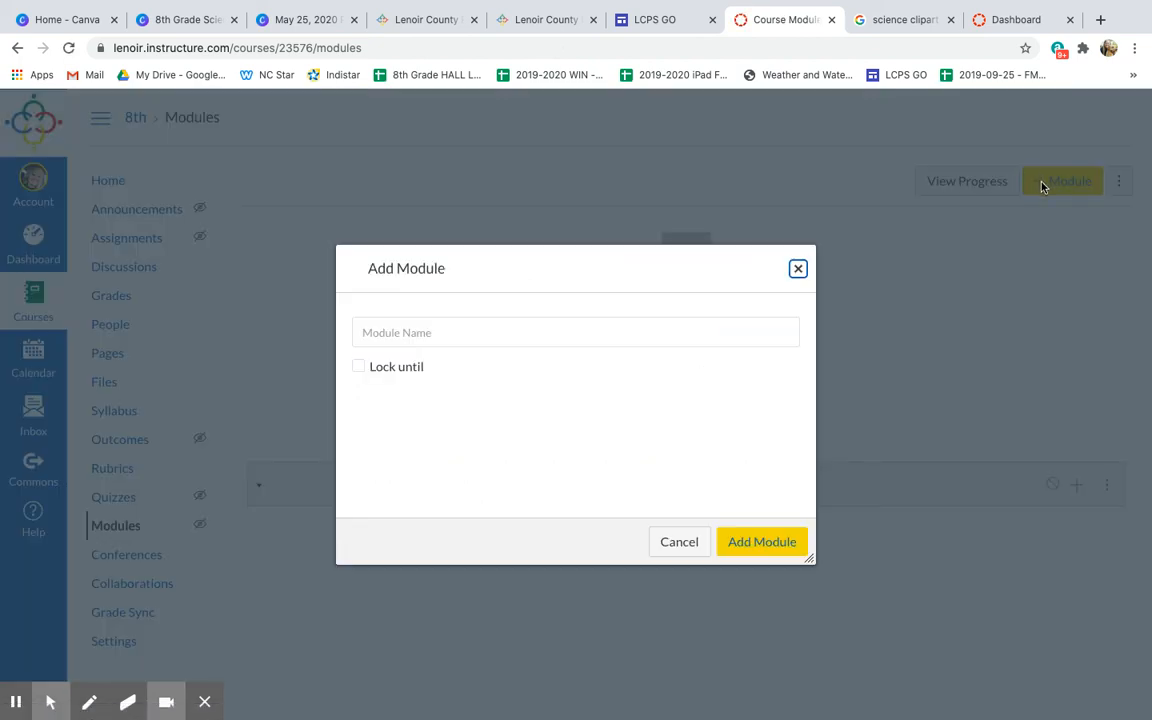
pyautogui.click(400, 333)
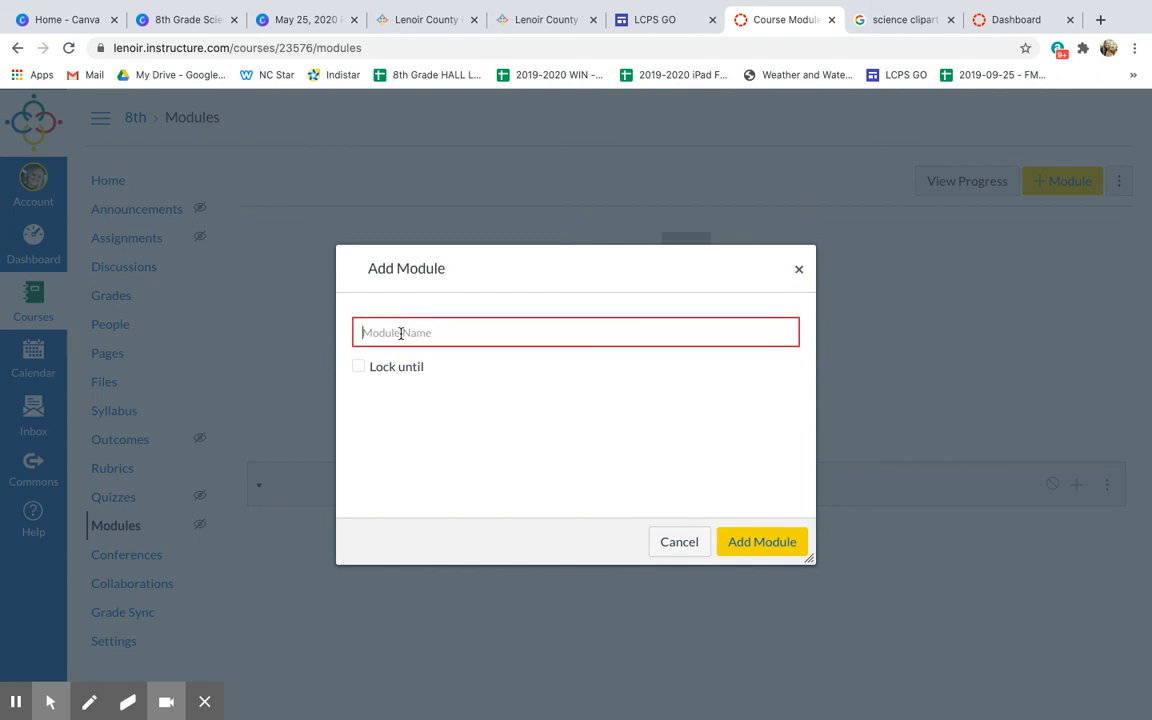
pyautogui.write('Week 1: 08/17-08/21 : Matter')
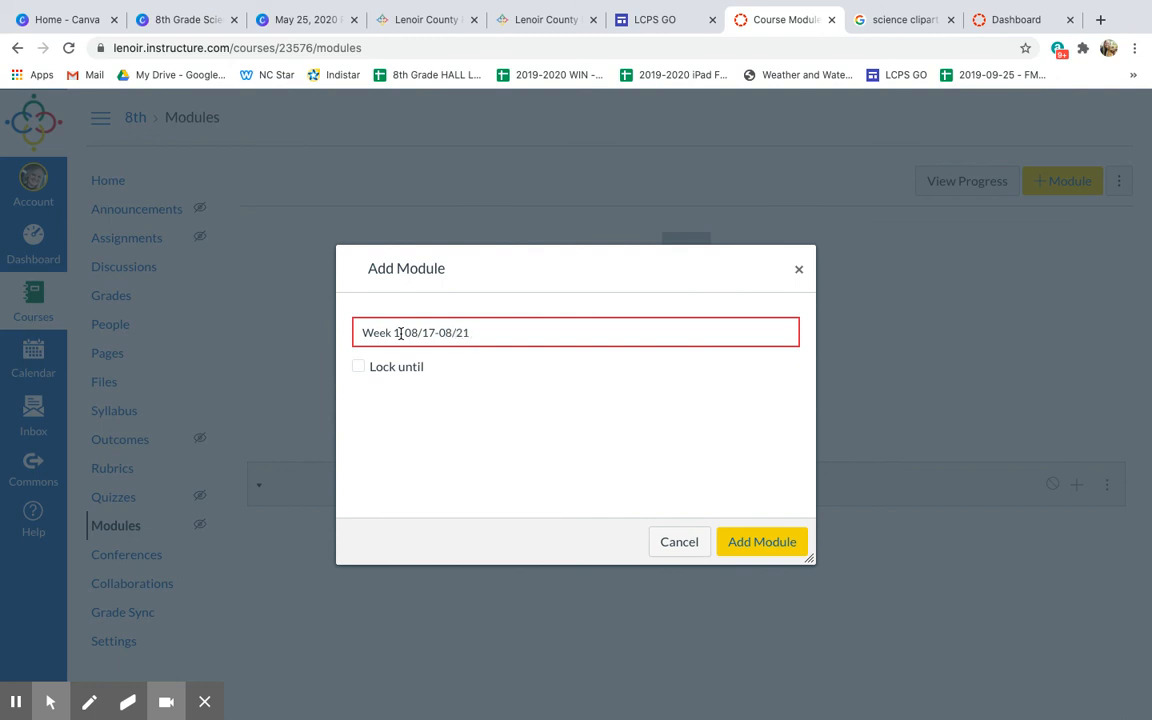
pyautogui.click(358, 366)
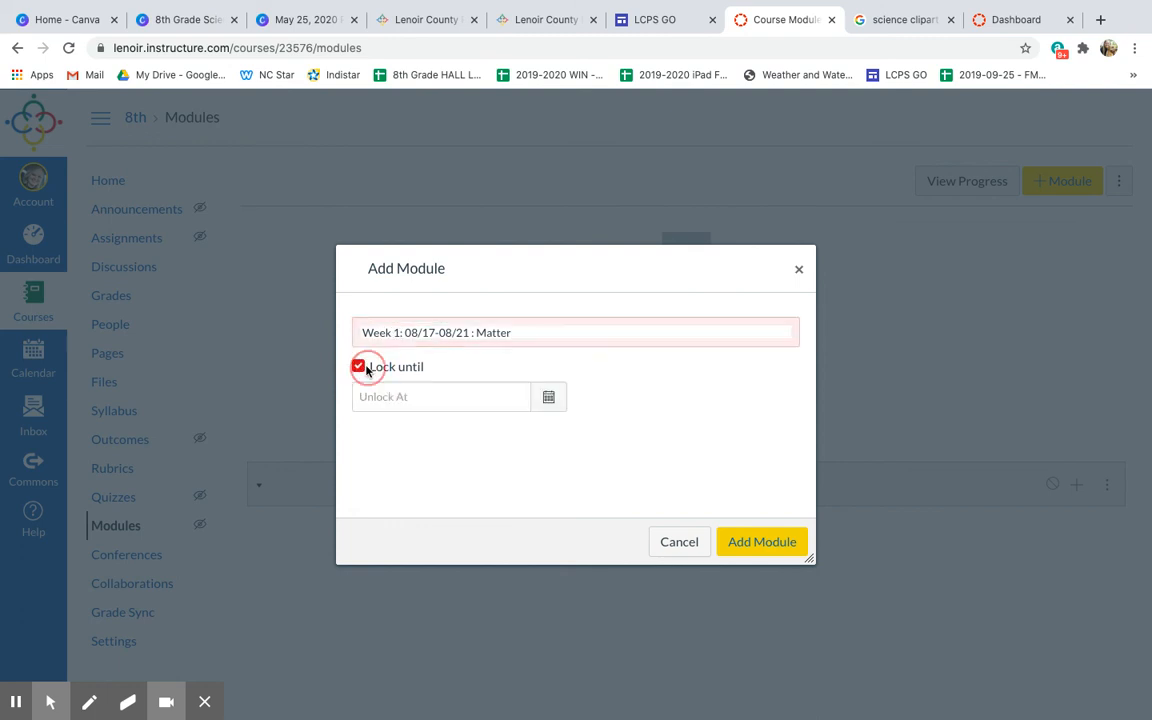
pyautogui.click(548, 397)
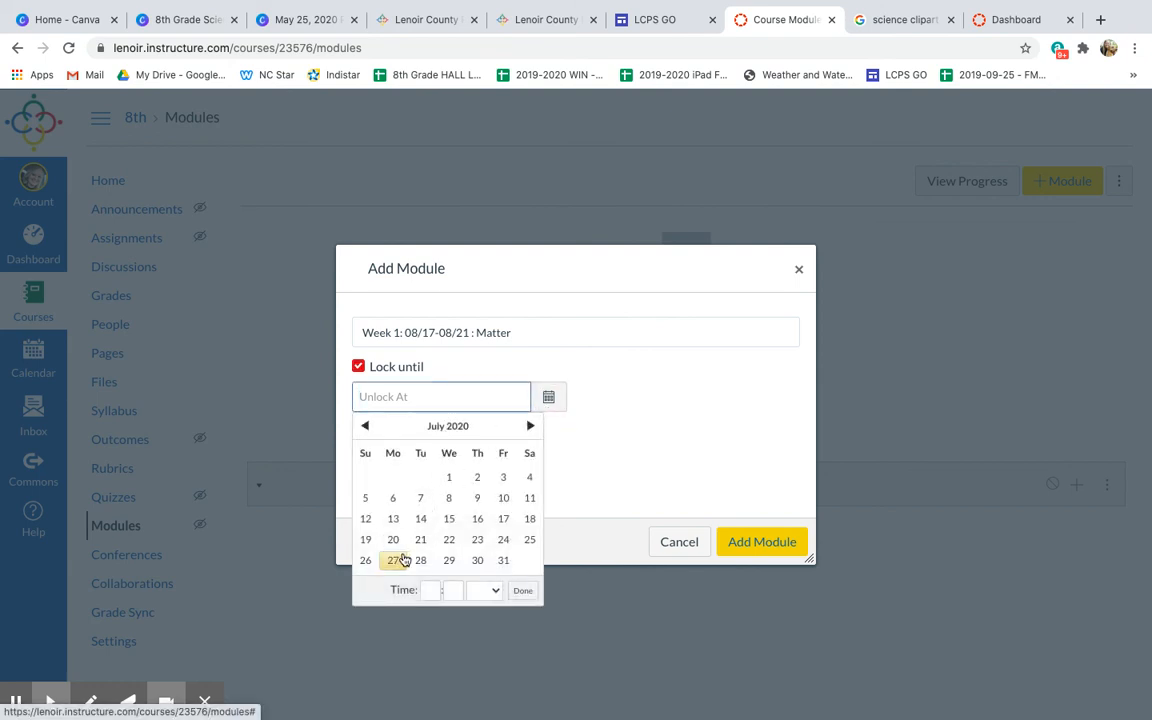
pyautogui.click(531, 426)
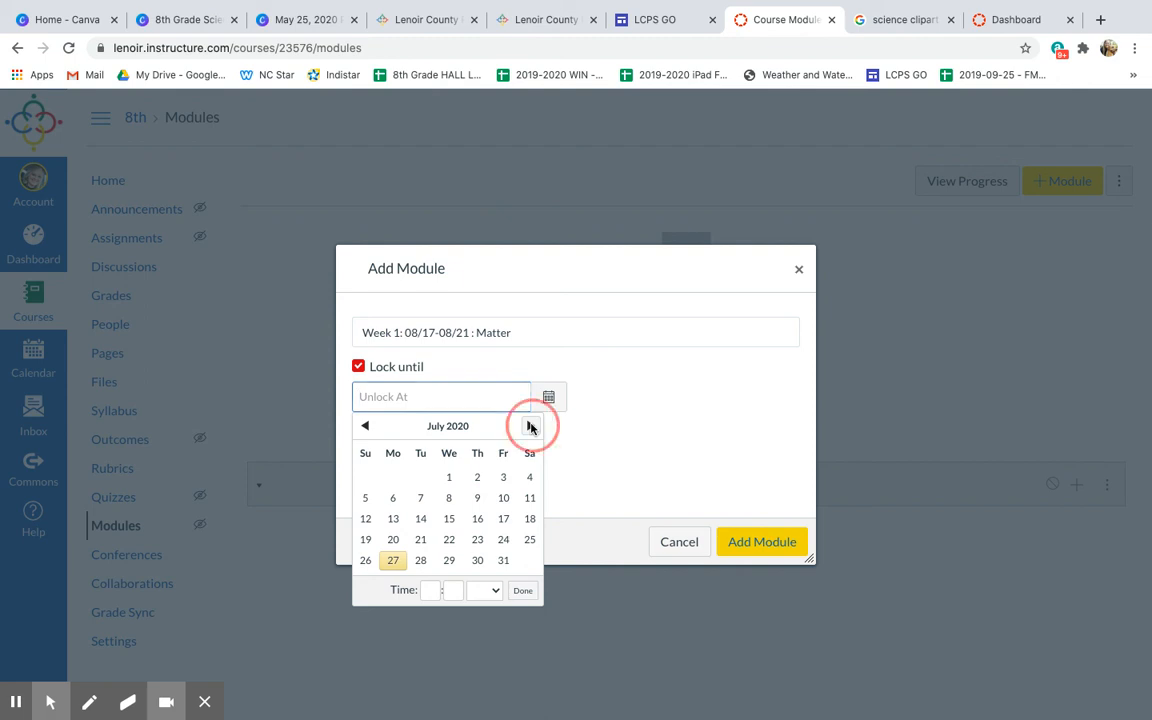
pyautogui.click(366, 427)
pyautogui.click(359, 367)
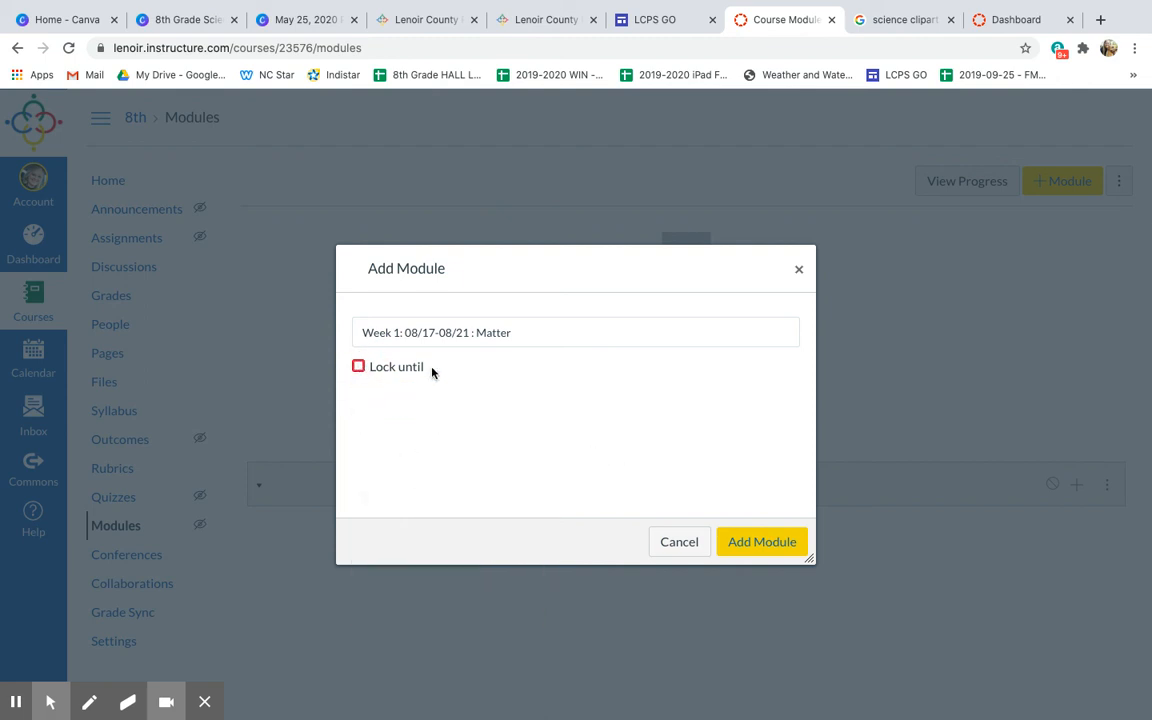
# Step: Create the Week 1 Matter module and upload "List #1 8.P.1.1 Vocabulary - Matter.pages" into it, replacing the existing file
pyautogui.click(770, 545)
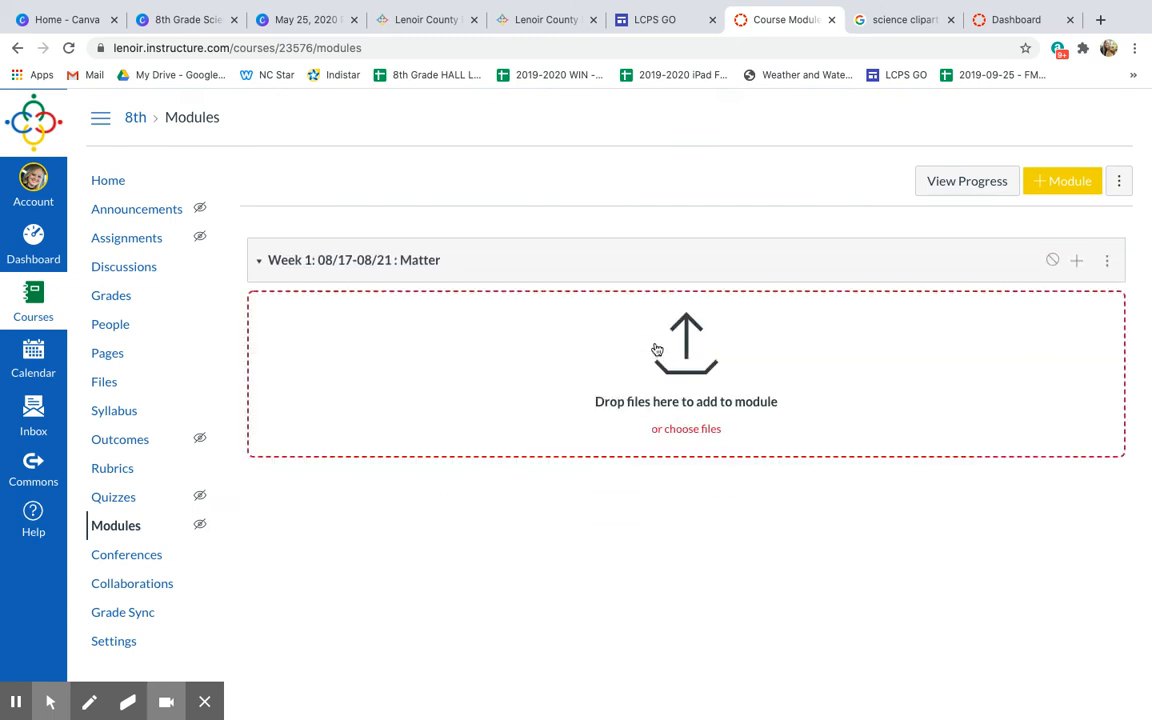
pyautogui.click(692, 430)
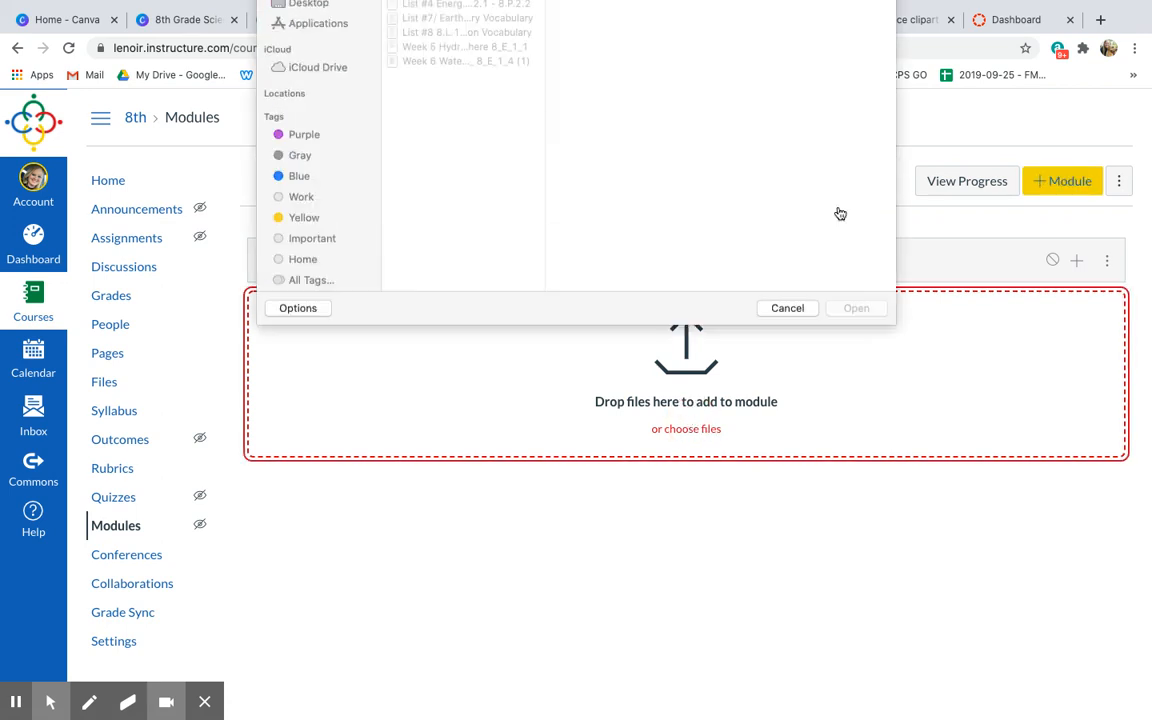
pyautogui.click(473, 85)
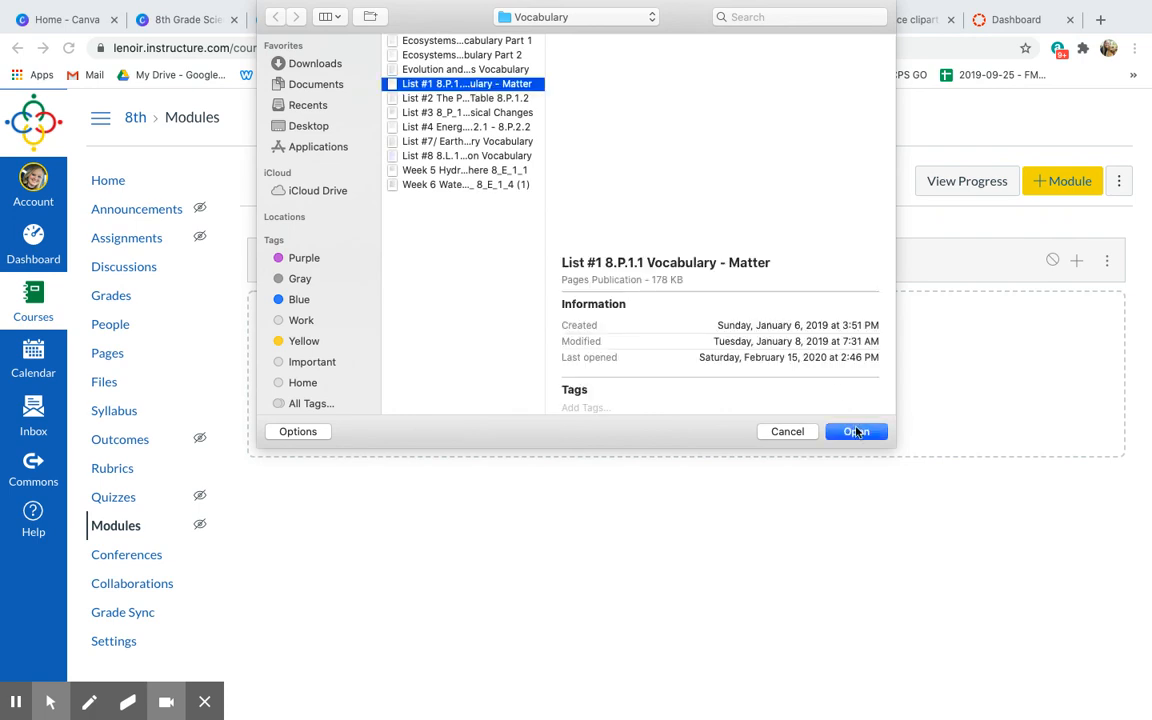
pyautogui.click(855, 432)
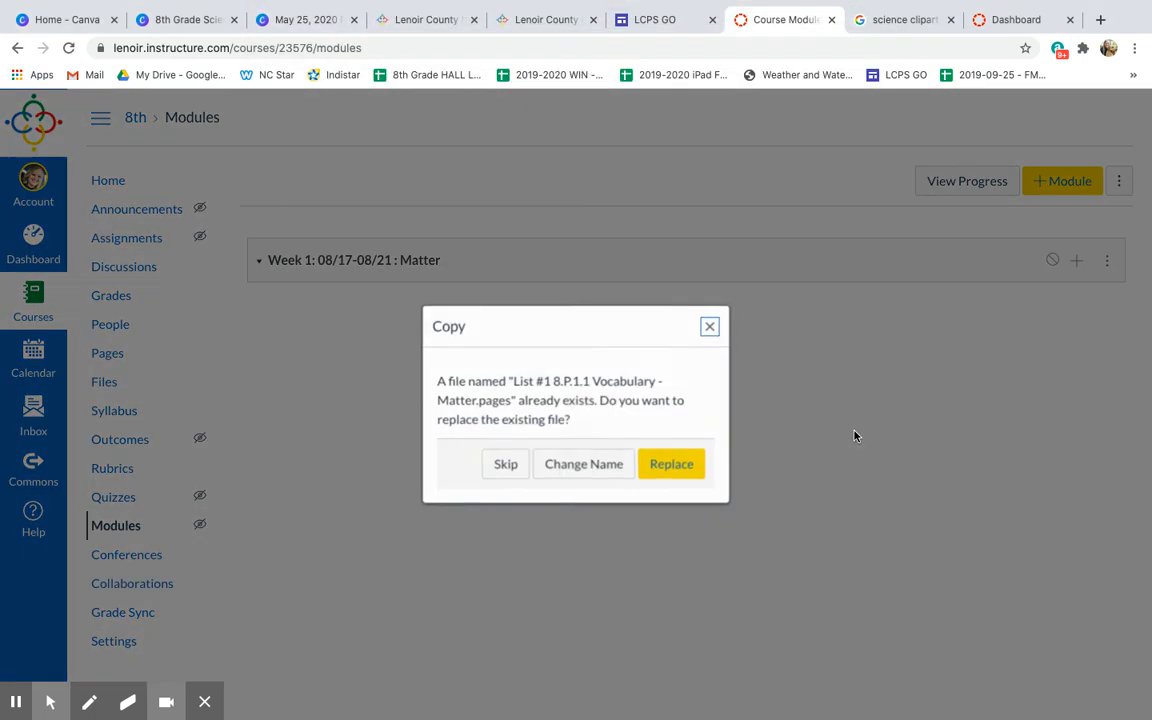
pyautogui.click(699, 480)
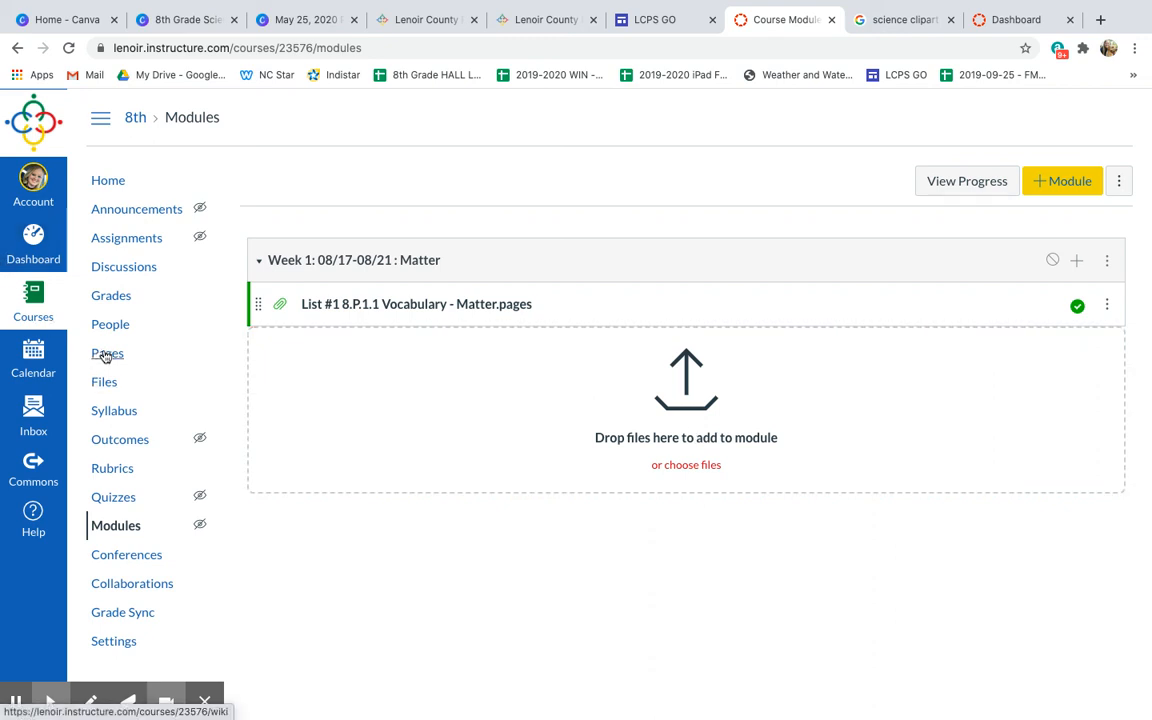
pyautogui.click(688, 434)
pyautogui.click(800, 429)
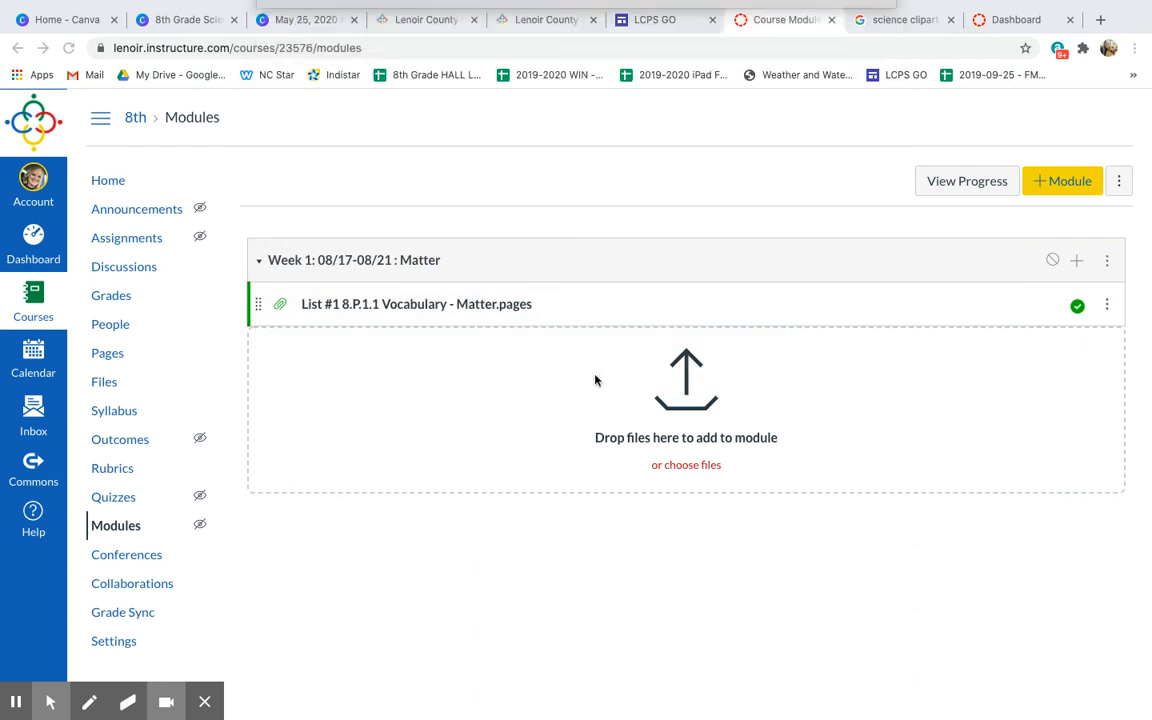
pyautogui.click(698, 466)
pyautogui.click(800, 433)
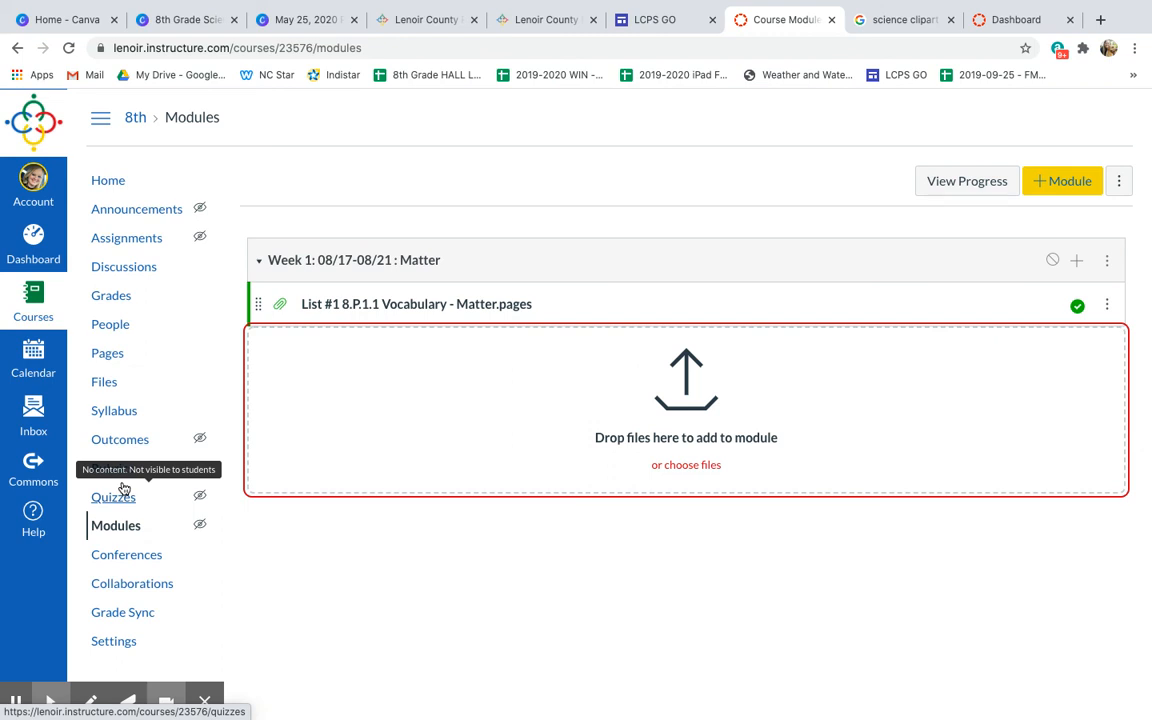
pyautogui.click(1107, 263)
pyautogui.click(1107, 263)
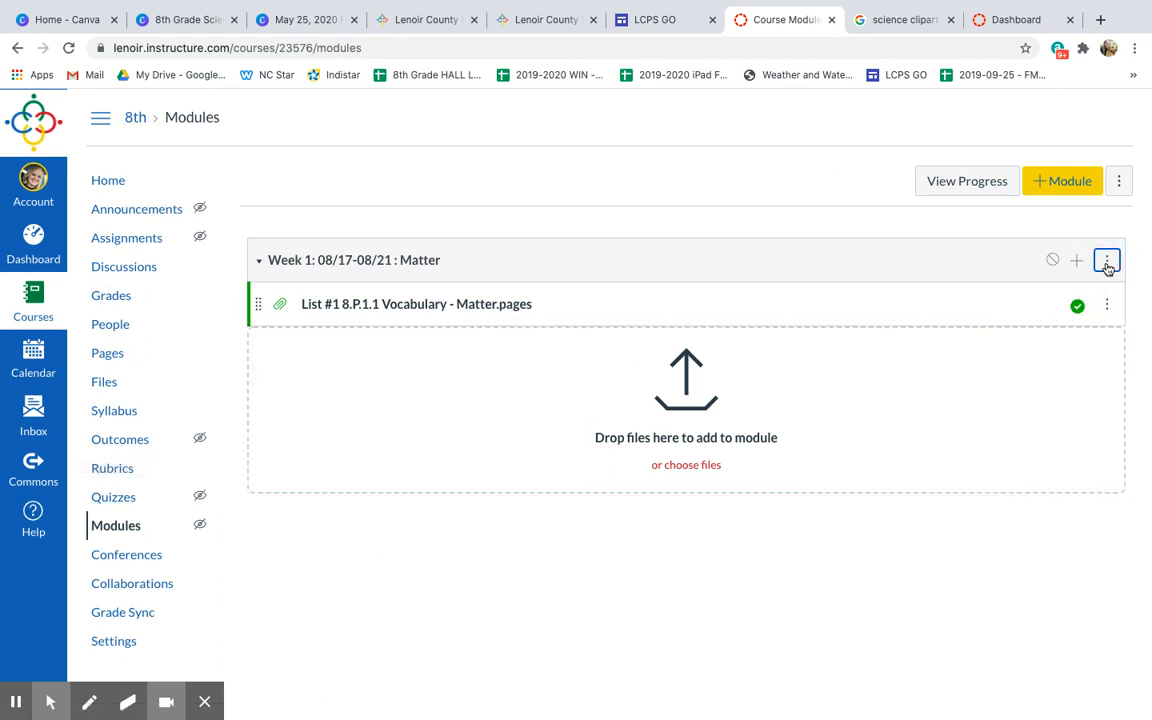
pyautogui.click(550, 678)
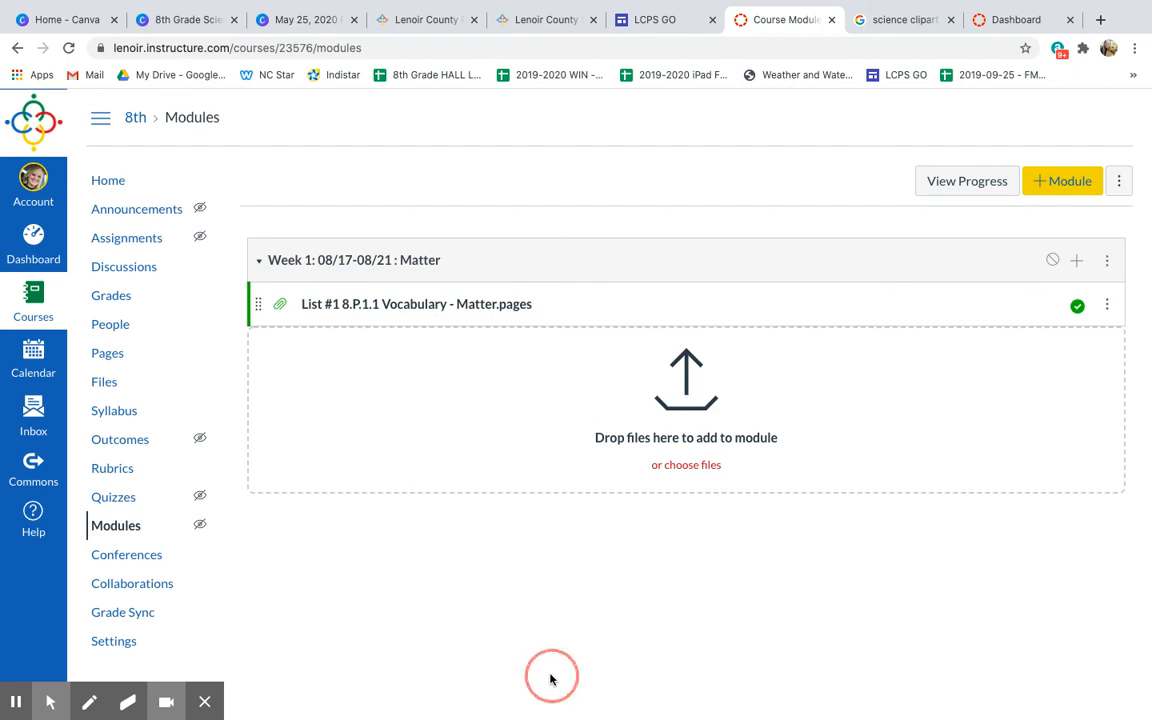
# Step: Return to the course homepage and take the browser out of full screen to switch to the Matter vocabulary document in Pages
pyautogui.click(108, 182)
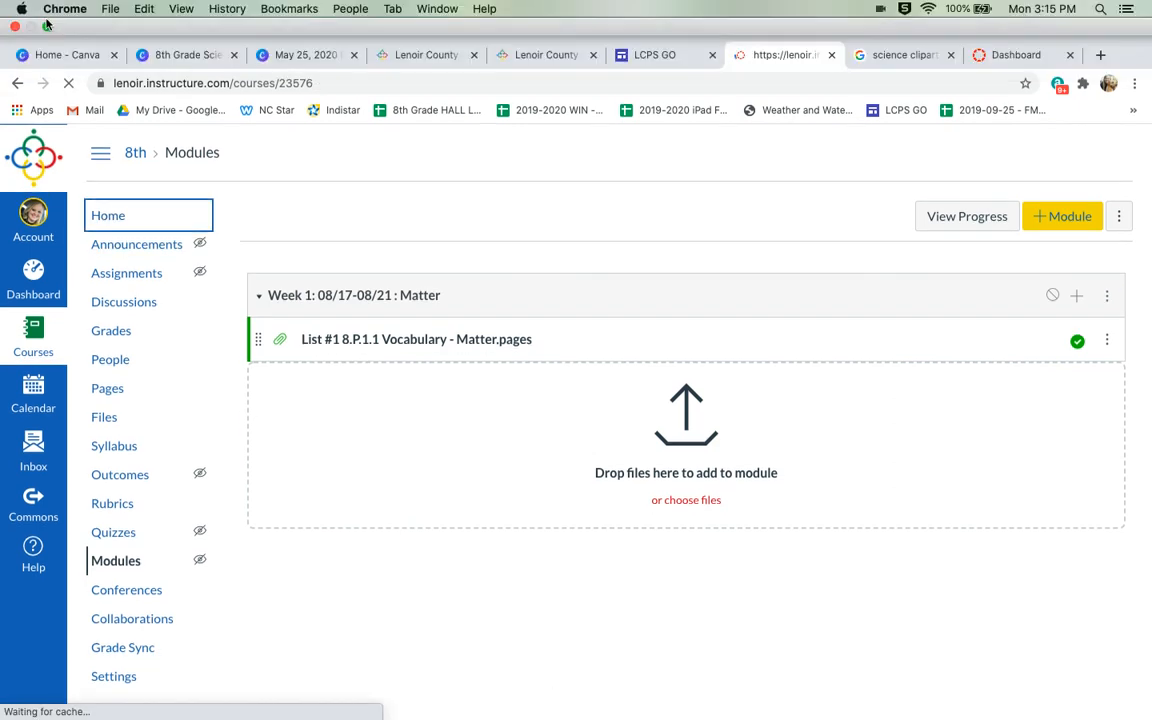
pyautogui.click(46, 26)
pyautogui.click(977, 398)
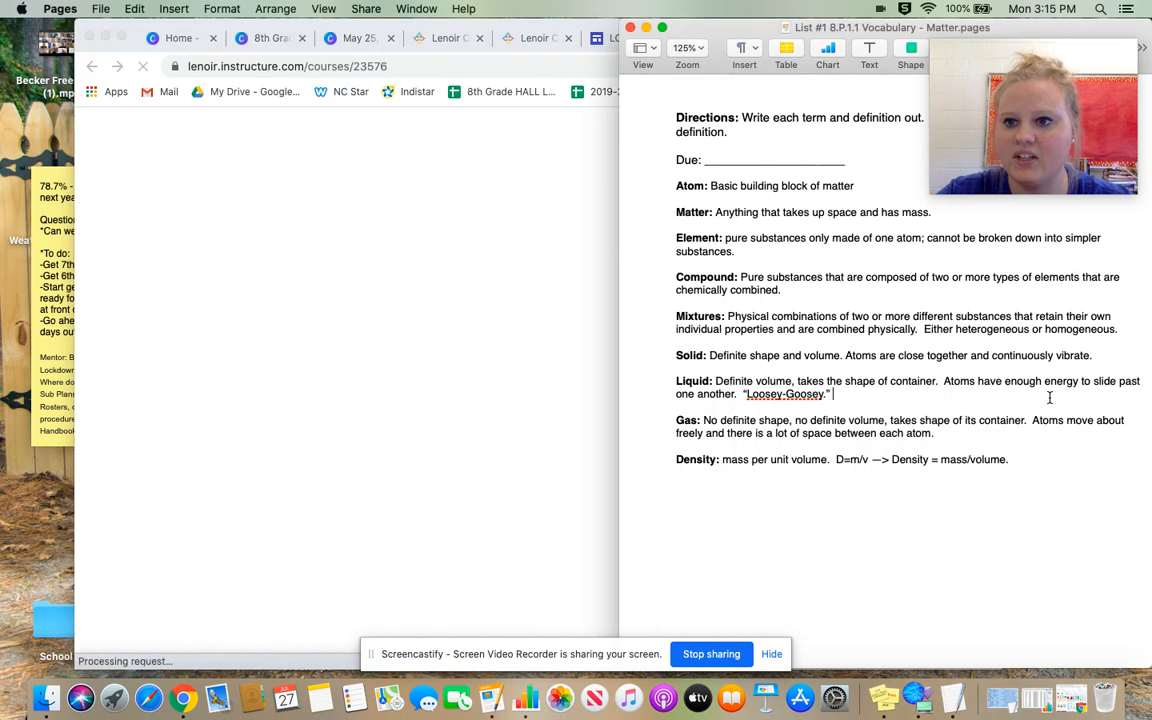